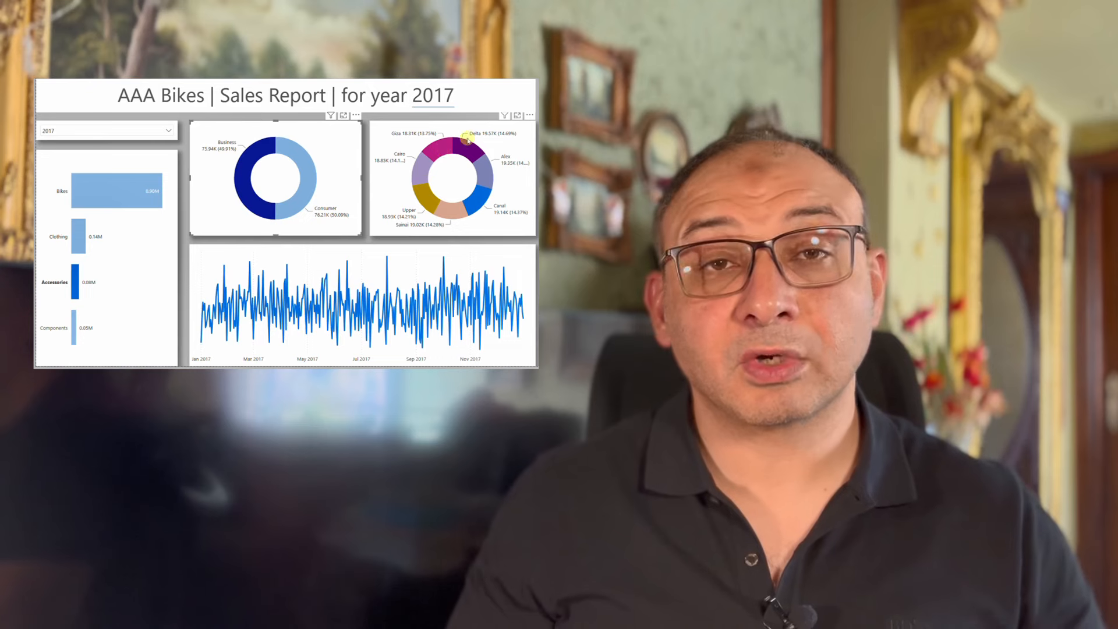
Filter the sales report to 2020 and add Clothing and Components to the category chart's selection
{"action": "left_click", "coordinate": [139, 132]}
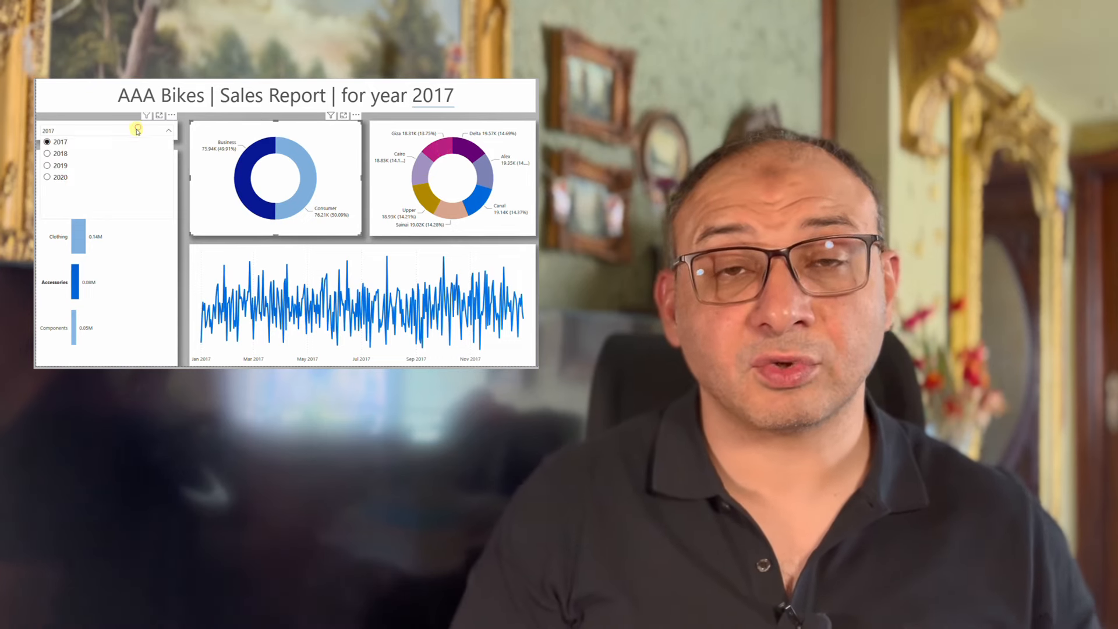
{"action": "left_click", "coordinate": [59, 181]}
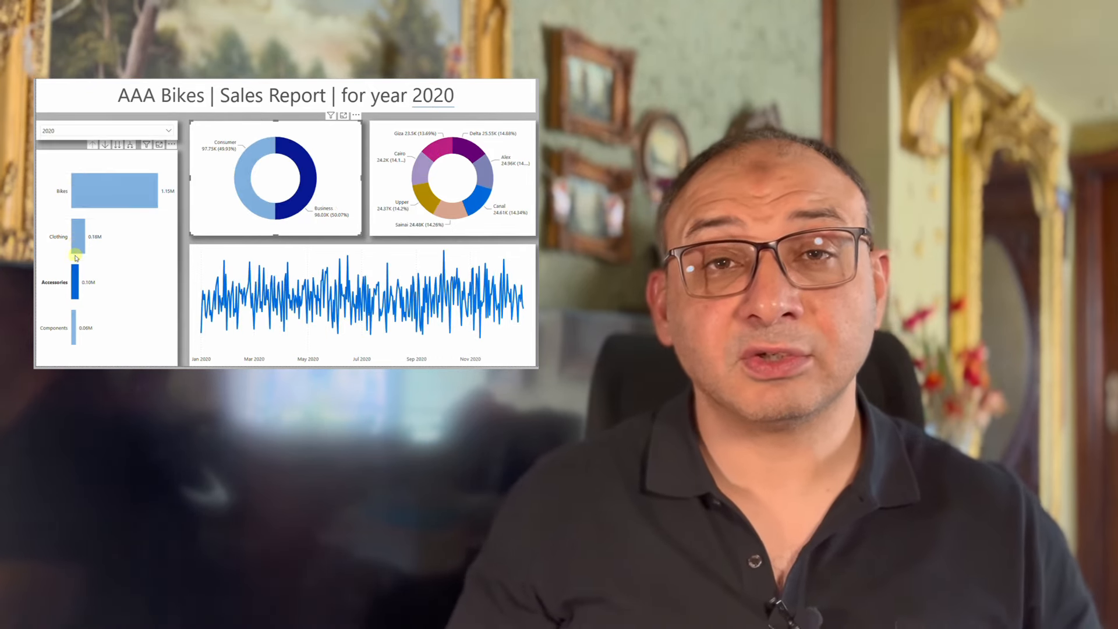
{"action": "left_click", "coordinate": [76, 236], "text": "ctrl"}
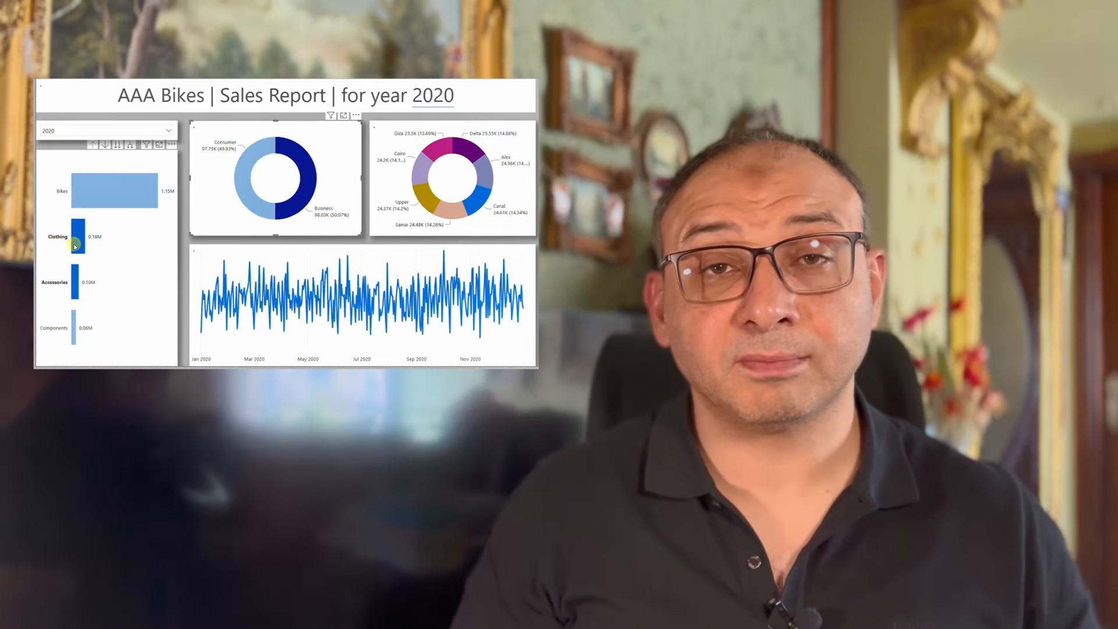
{"action": "left_click", "coordinate": [75, 332], "text": "ctrl"}
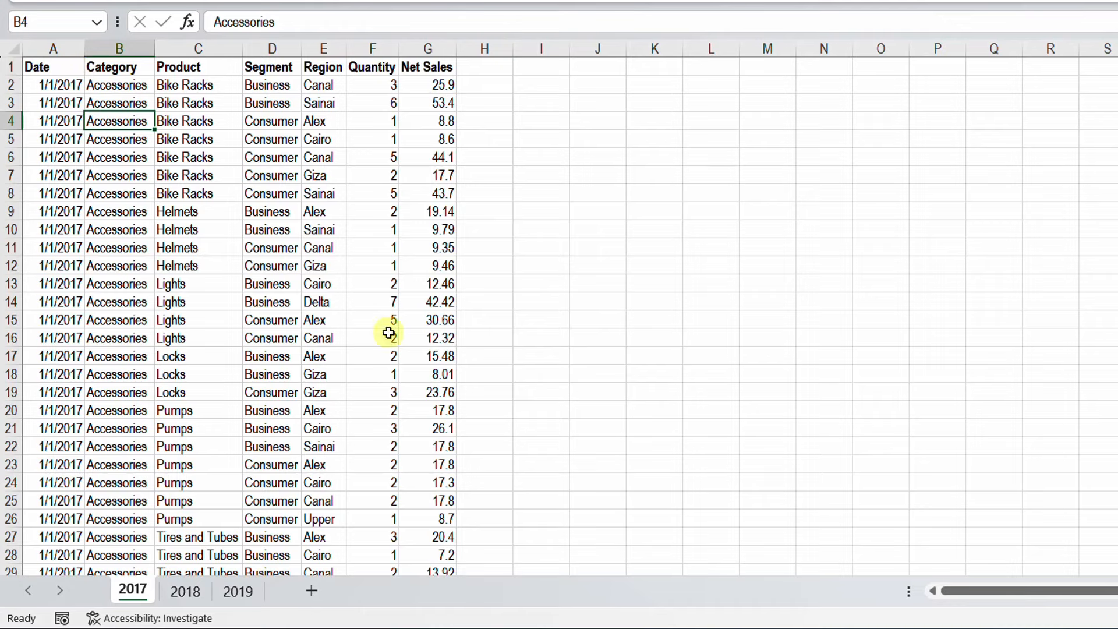
Look through the 2017, 2018 and 2019 sheets in Excel, and check the extent of the 2020 data in its own workbook
{"action": "left_click", "coordinate": [197, 590]}
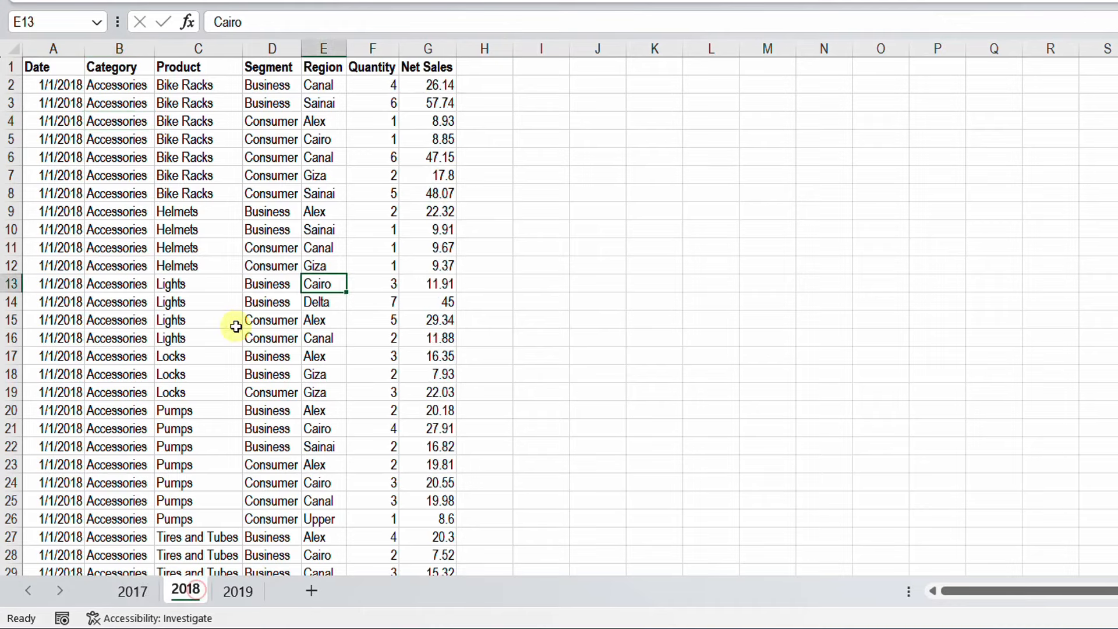
{"action": "left_click", "coordinate": [240, 590]}
{"action": "left_click", "coordinate": [185, 590]}
{"action": "left_click", "coordinate": [123, 590]}
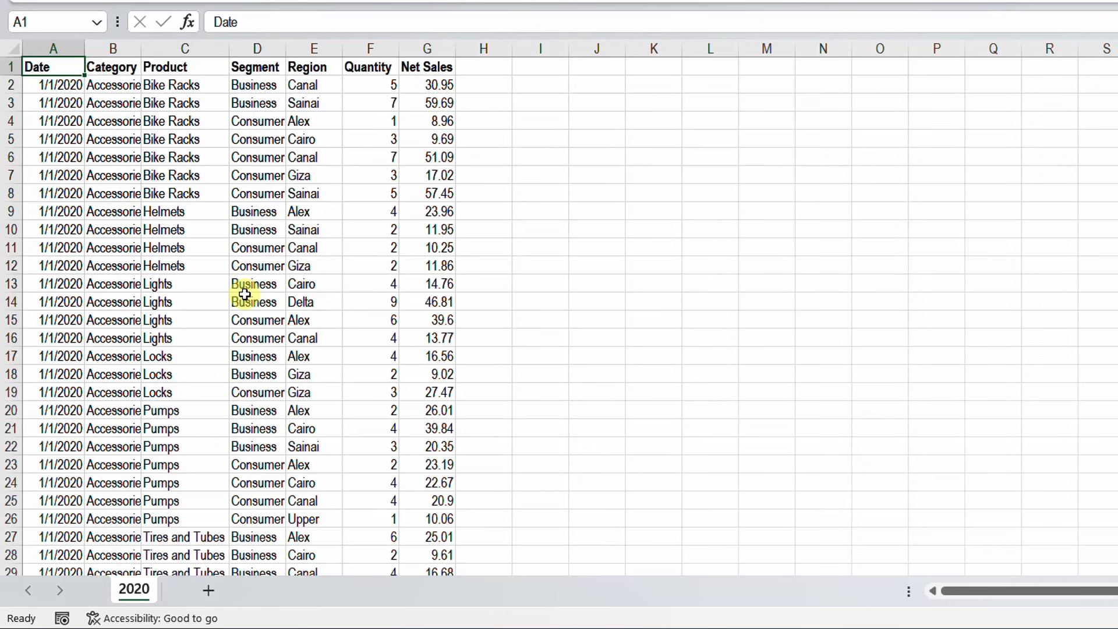
{"action": "key", "text": "ctrl+Down"}
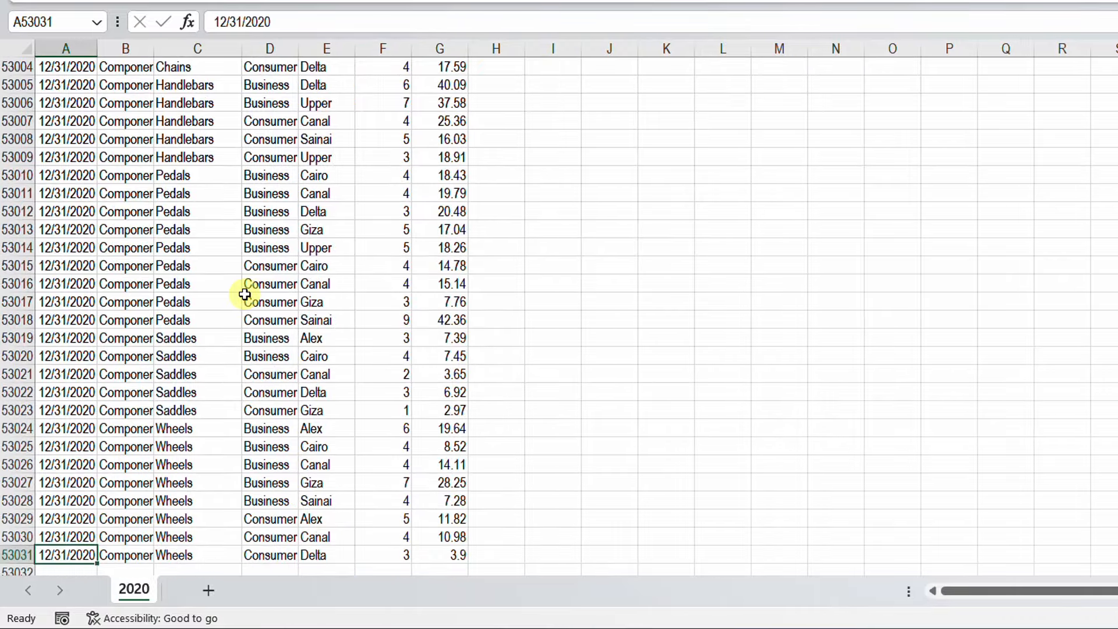
{"action": "key", "text": "ctrl+Up"}
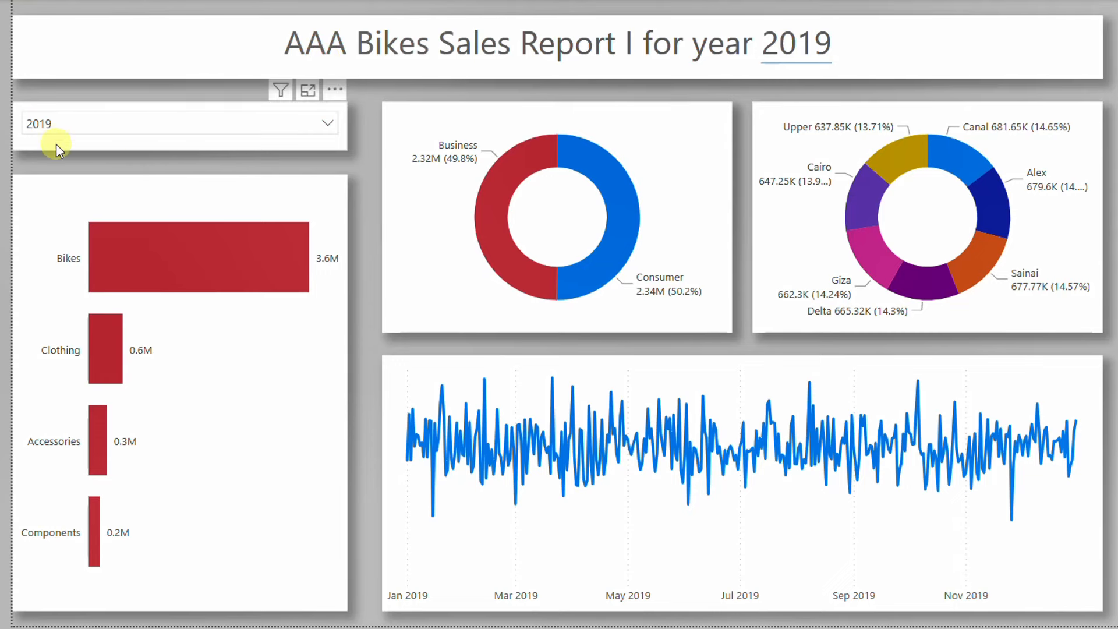
In the Power BI report, filter to 2017, drill the category chart down to products and return to the category level
{"action": "left_click", "coordinate": [134, 127]}
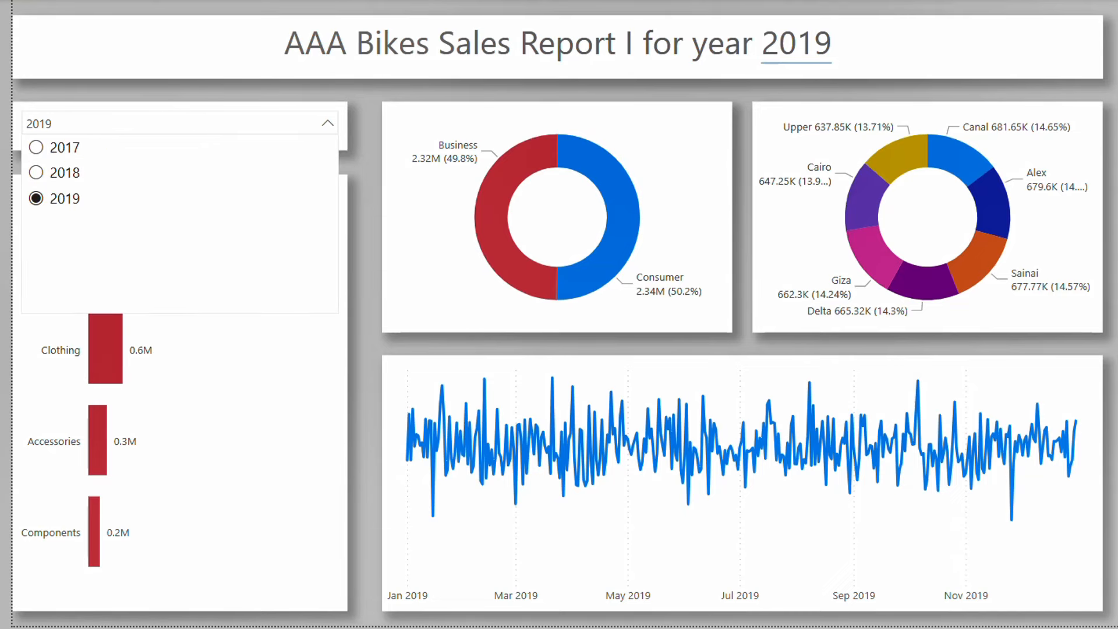
{"action": "left_click", "coordinate": [61, 146]}
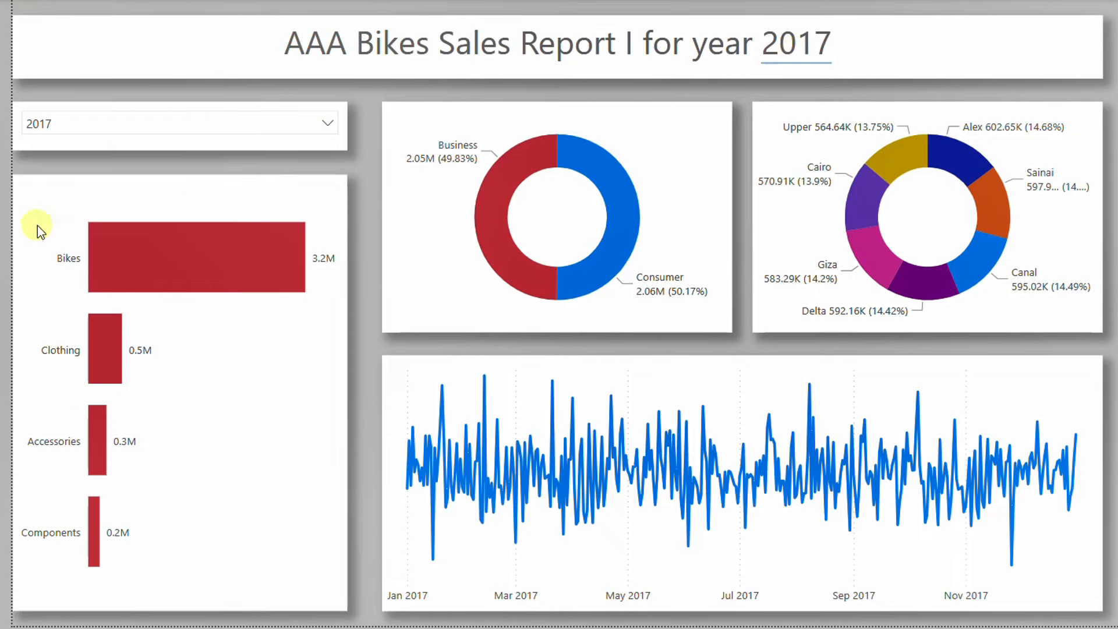
{"action": "left_click", "coordinate": [160, 268]}
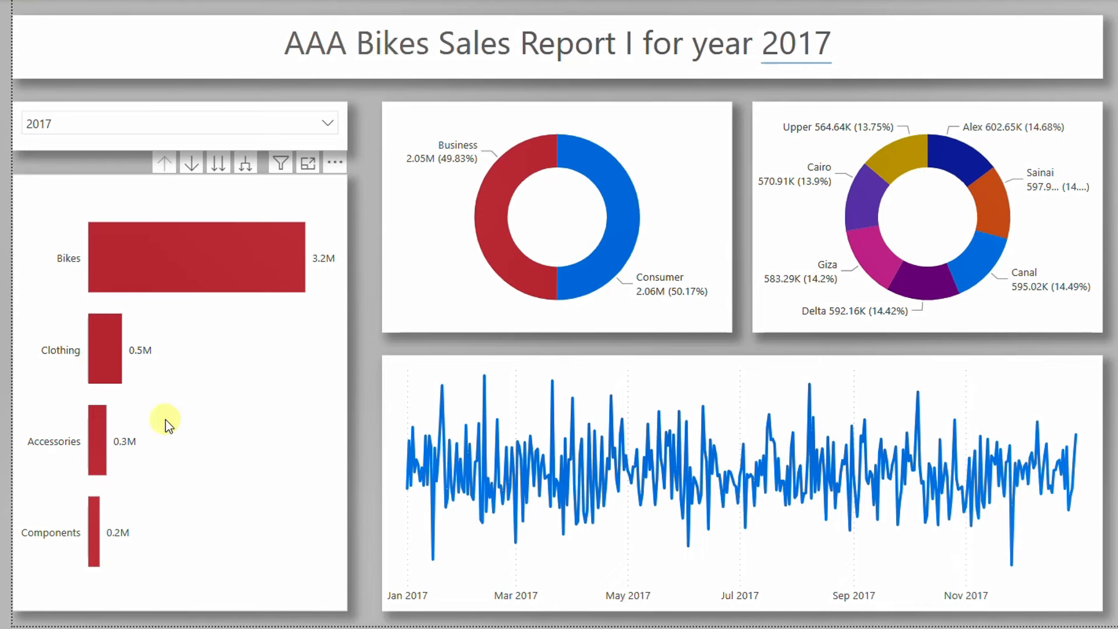
{"action": "left_click", "coordinate": [219, 170]}
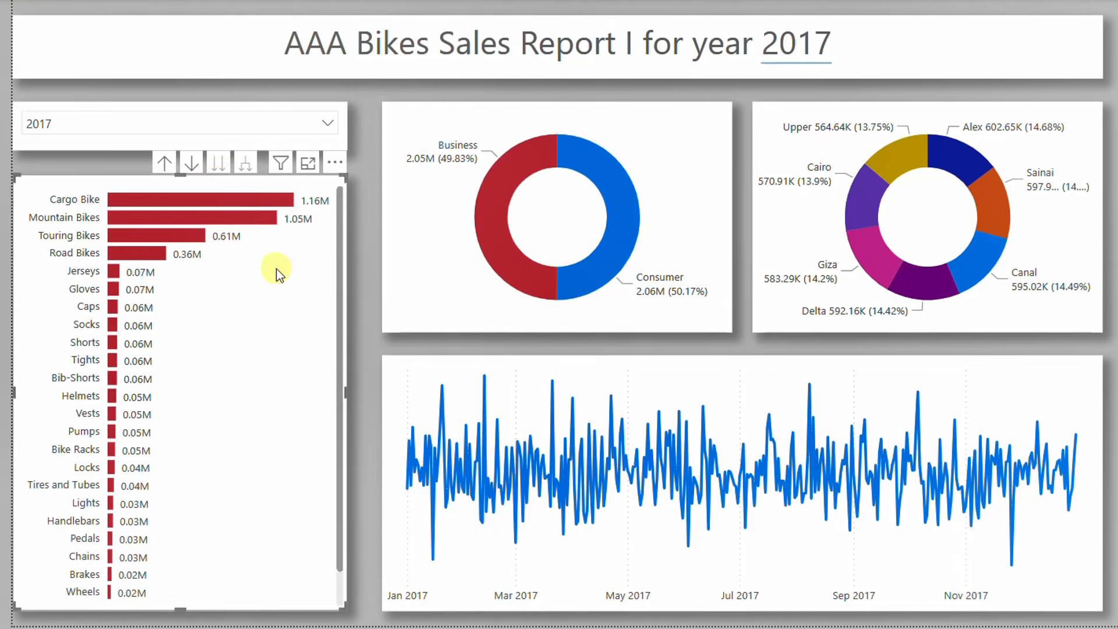
{"action": "scroll", "coordinate": [281, 340], "scroll_direction": "down", "scroll_amount": 1}
{"action": "scroll", "coordinate": [282, 339], "scroll_direction": "up", "scroll_amount": 1}
{"action": "left_click", "coordinate": [163, 164]}
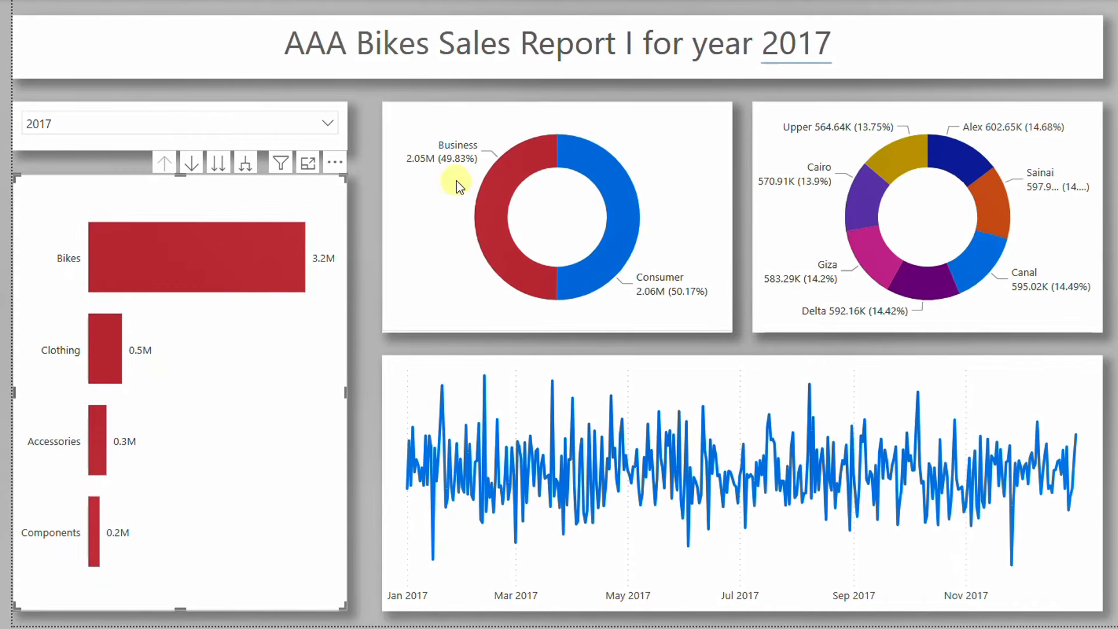
Cross-filter the 2017 report by the Bikes category, the Business segment and the Alex region
{"action": "mouse_move", "coordinate": [611, 258]}
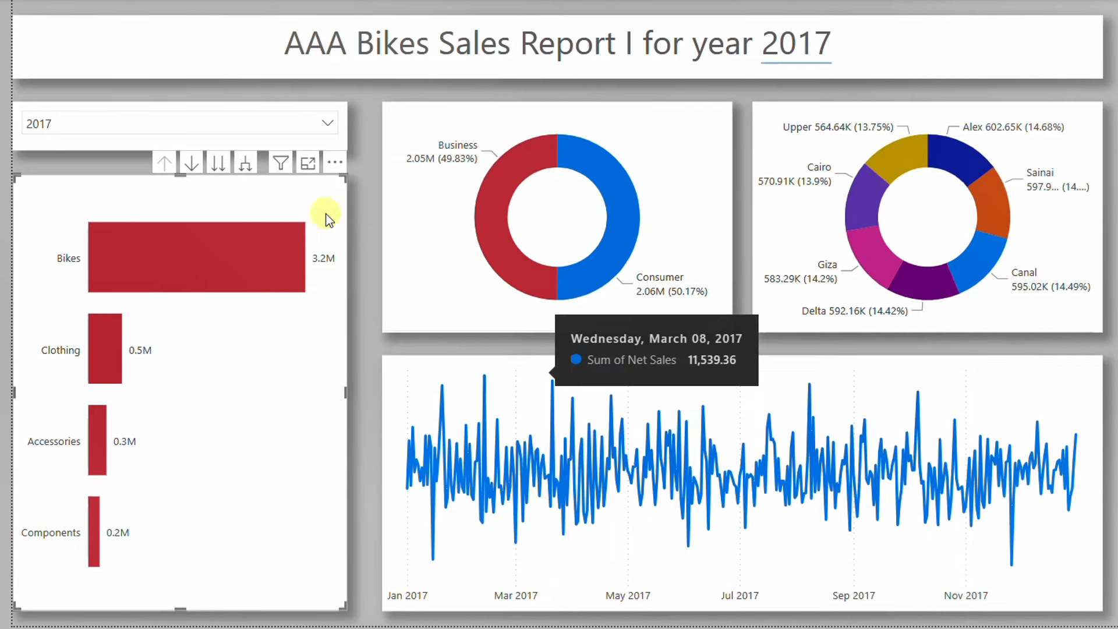
{"action": "left_click", "coordinate": [231, 264]}
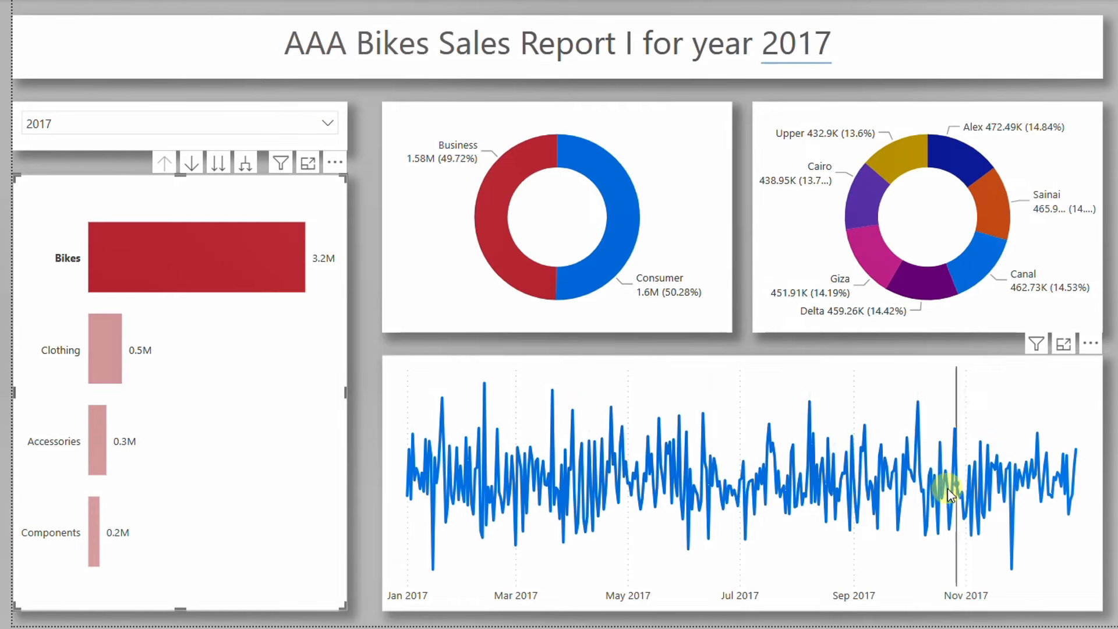
{"action": "mouse_move", "coordinate": [745, 510]}
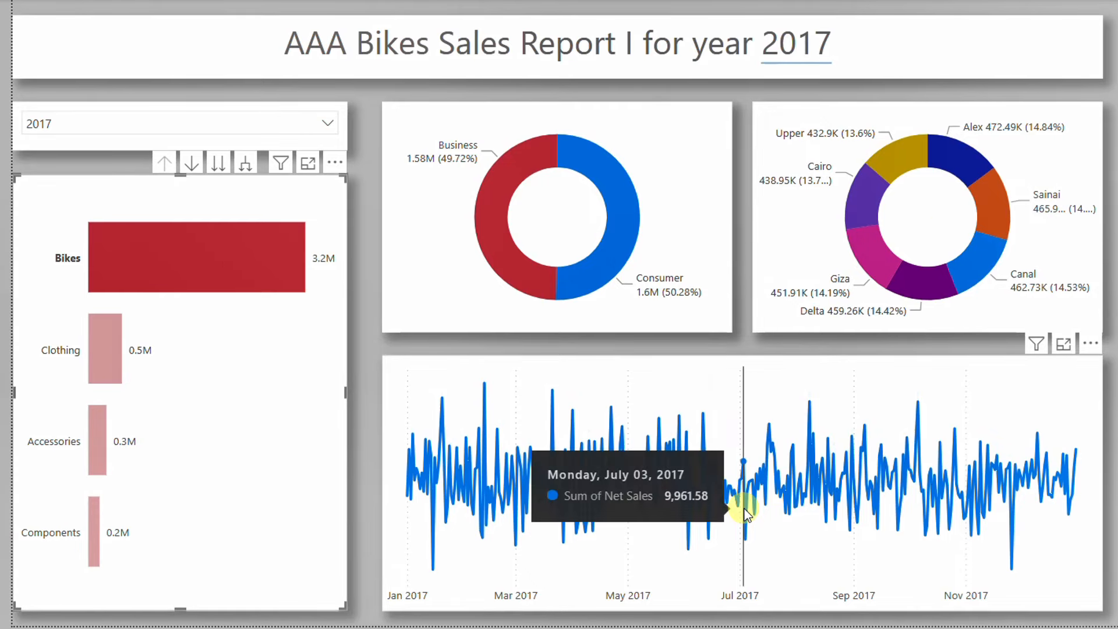
{"action": "left_click", "coordinate": [498, 232]}
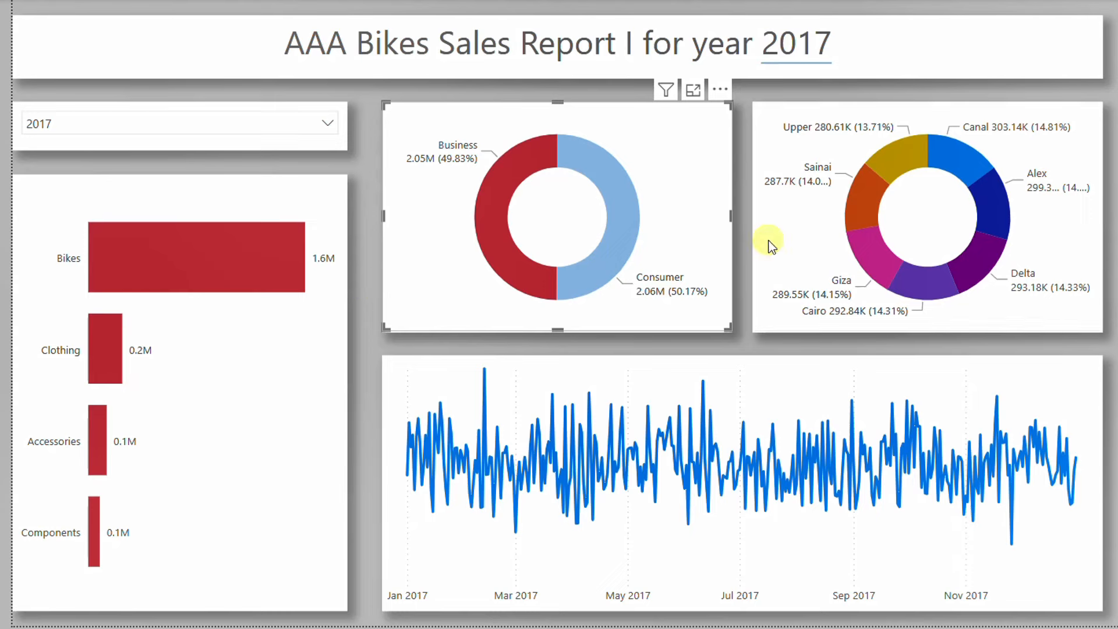
{"action": "left_click", "coordinate": [232, 266]}
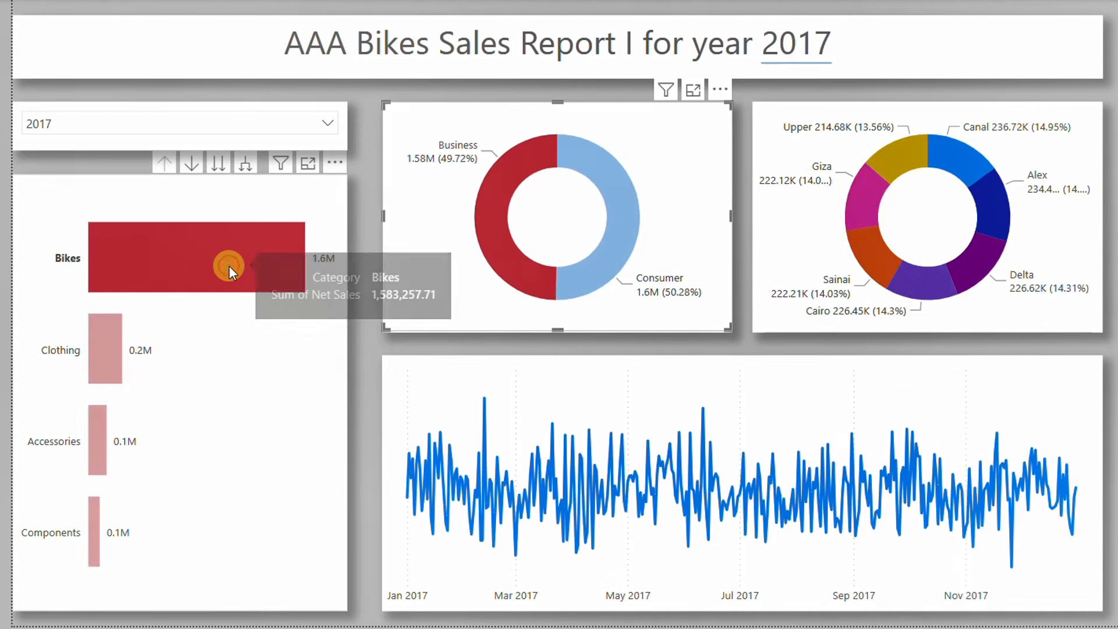
{"action": "left_click", "coordinate": [515, 200]}
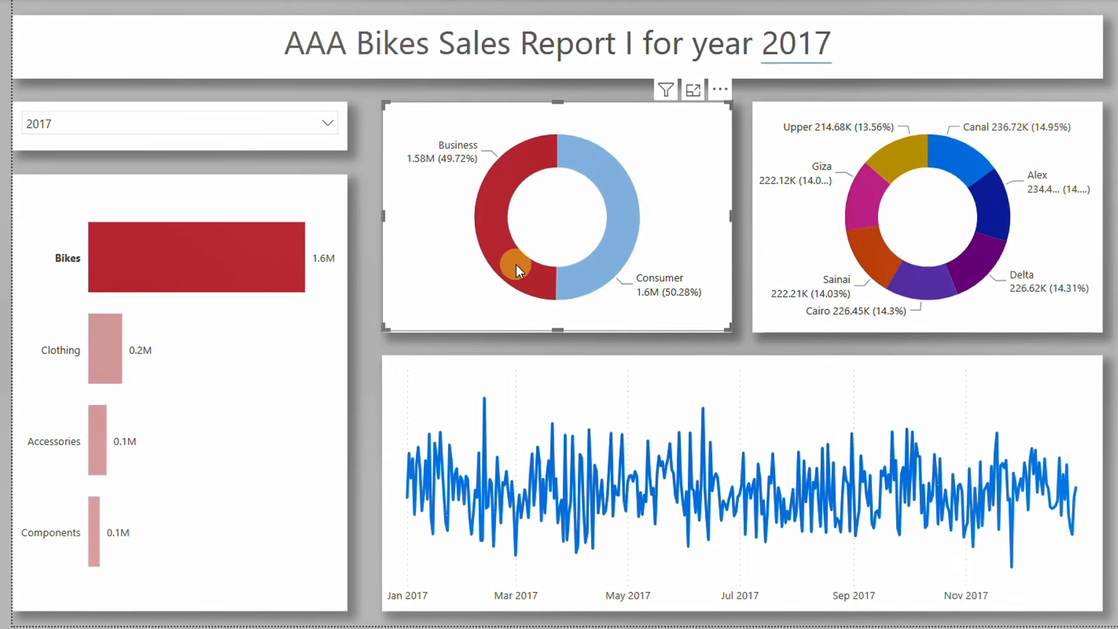
{"action": "left_click", "coordinate": [994, 218]}
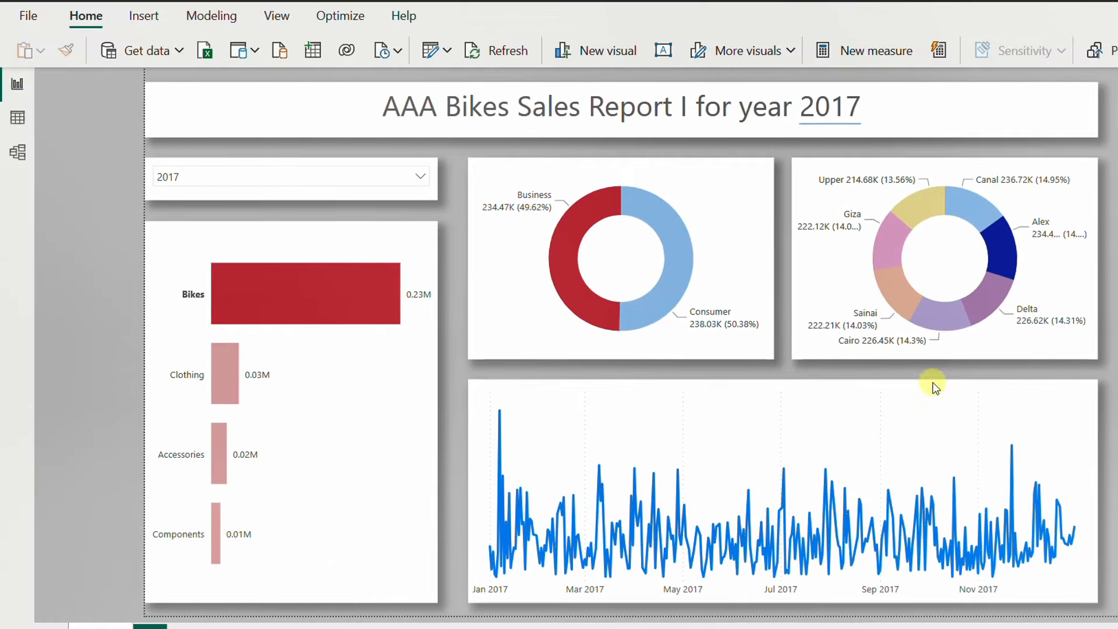
Start a new report and connect it to the Excel workbook 3 year data.xlsx
{"action": "left_click", "coordinate": [29, 18]}
{"action": "left_click", "coordinate": [40, 39]}
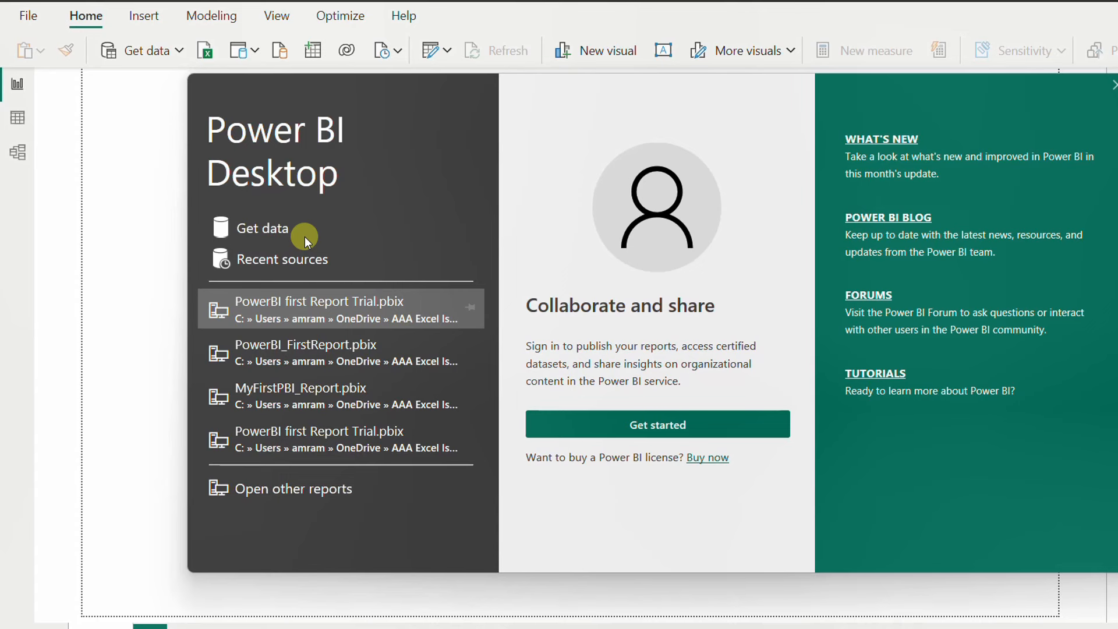
{"action": "left_click", "coordinate": [255, 225]}
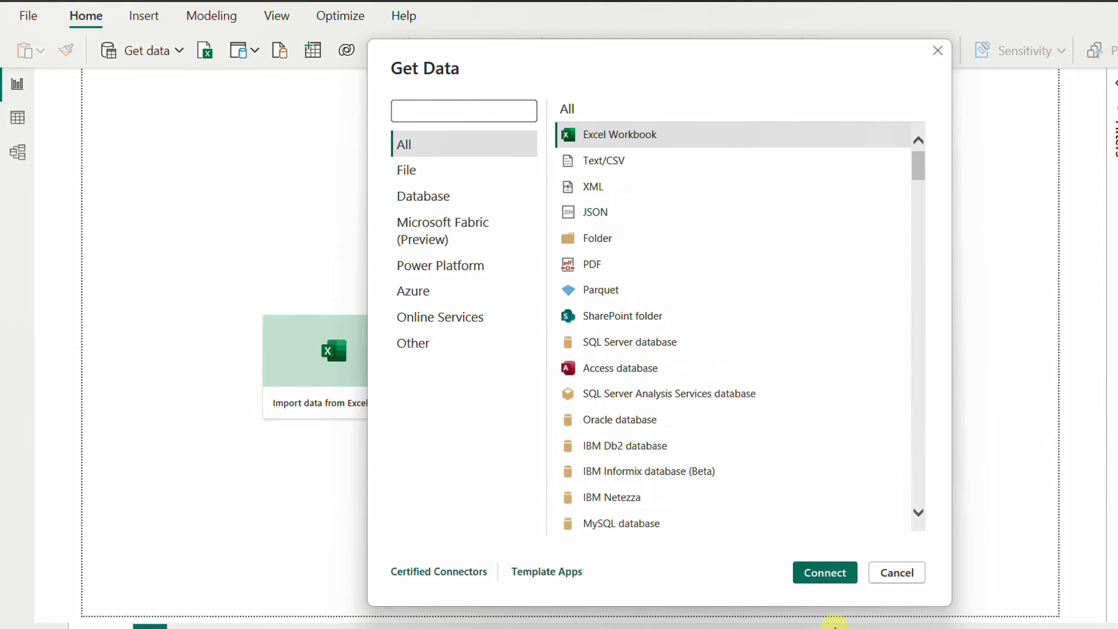
{"action": "left_click", "coordinate": [821, 576]}
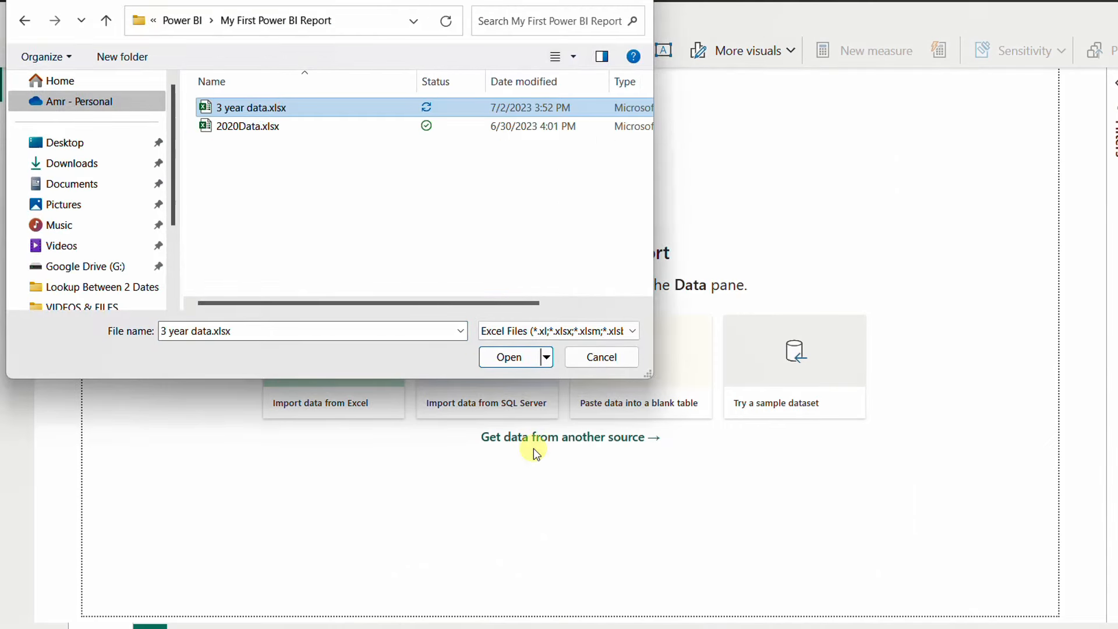
{"action": "left_click", "coordinate": [511, 357]}
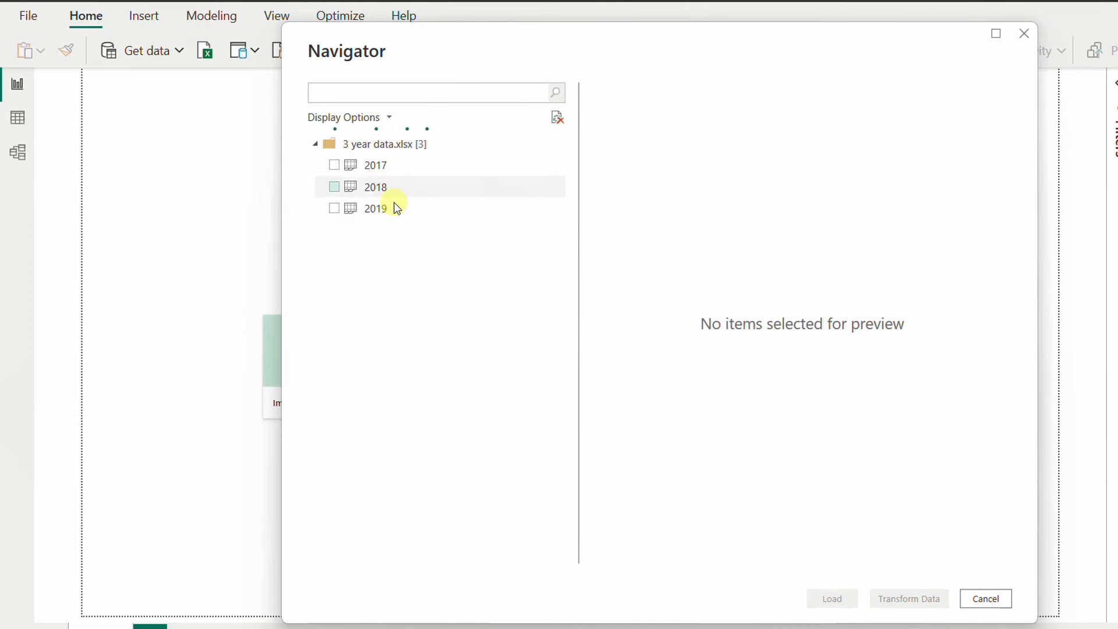
{"action": "left_click", "coordinate": [395, 172]}
{"action": "left_click", "coordinate": [396, 187]}
{"action": "left_click", "coordinate": [411, 211]}
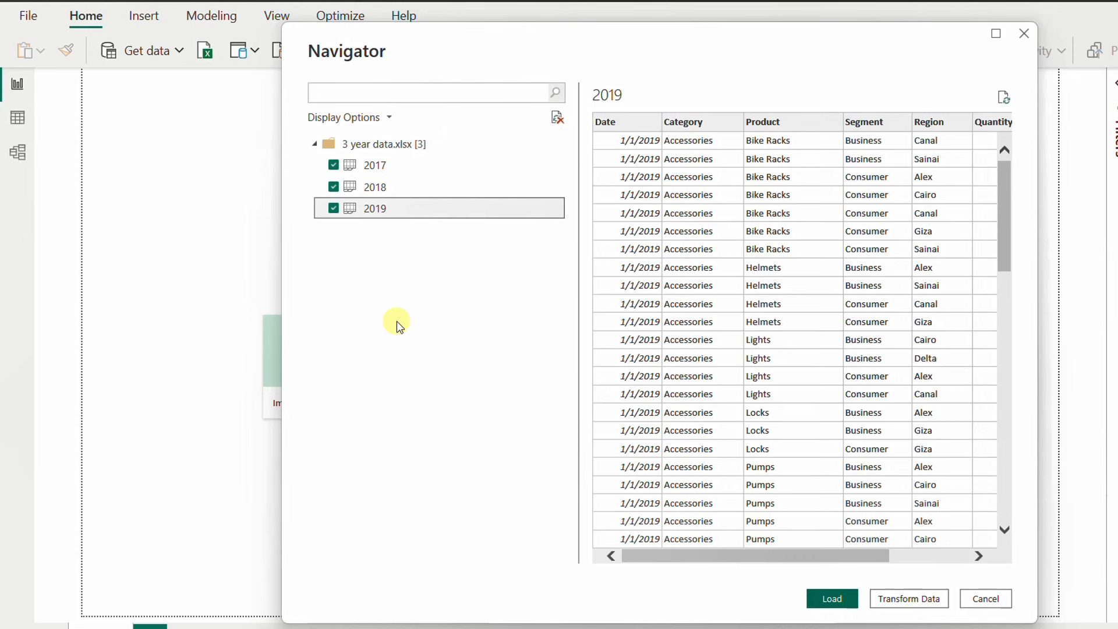
{"action": "left_click", "coordinate": [332, 205]}
{"action": "left_click", "coordinate": [333, 187]}
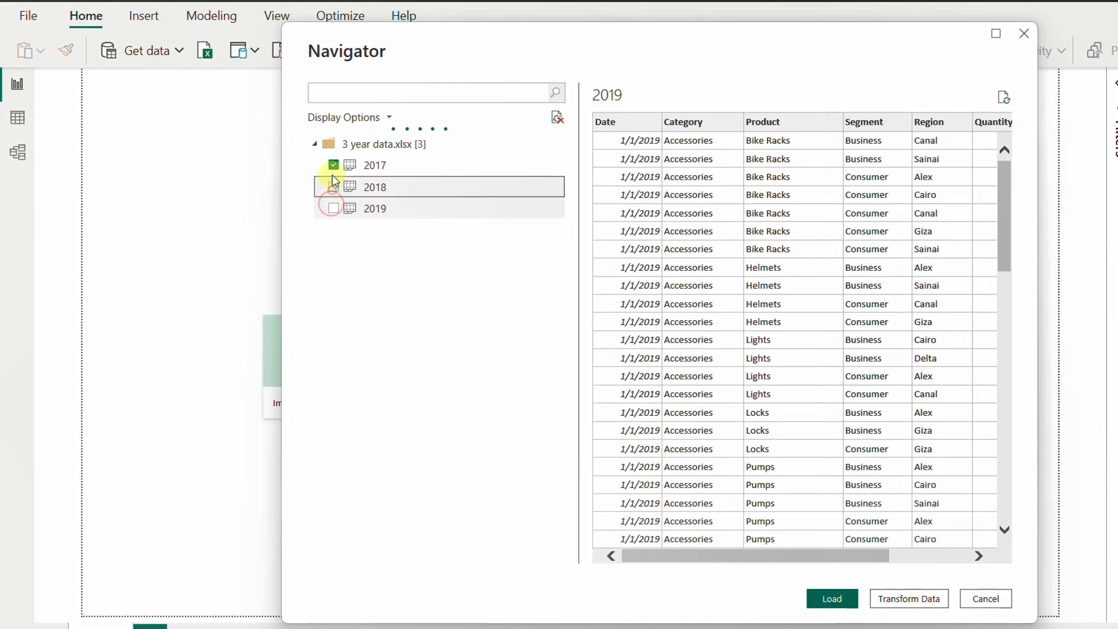
{"action": "left_click", "coordinate": [333, 165]}
Load the whole 3 year data.xlsx workbook for transformation as a single query and name the query AllSales
{"action": "right_click", "coordinate": [372, 144]}
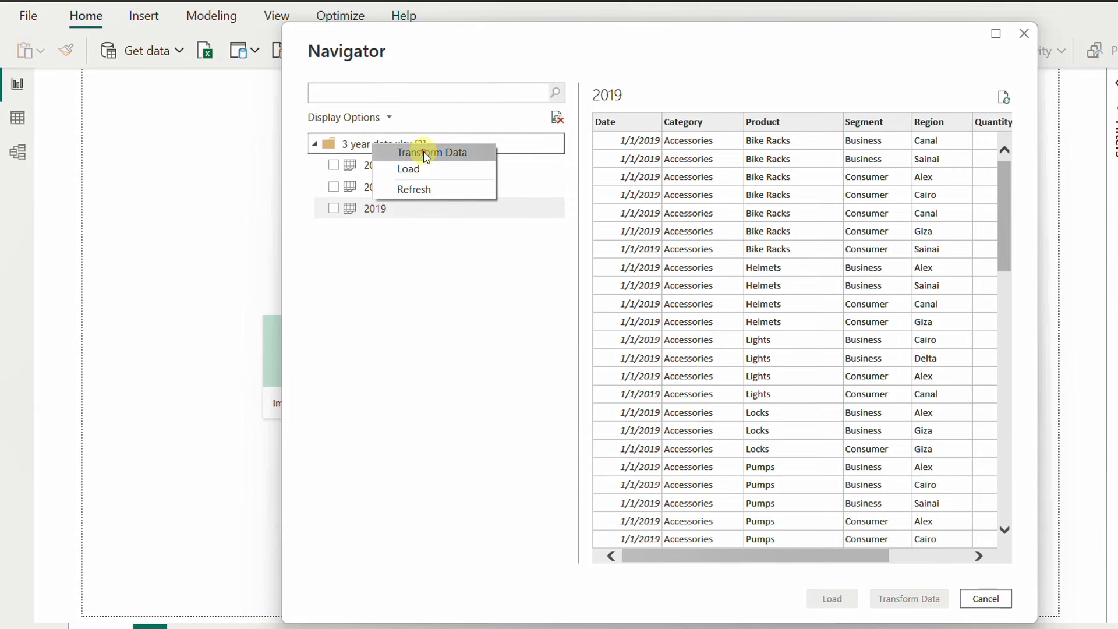
{"action": "left_click", "coordinate": [424, 152]}
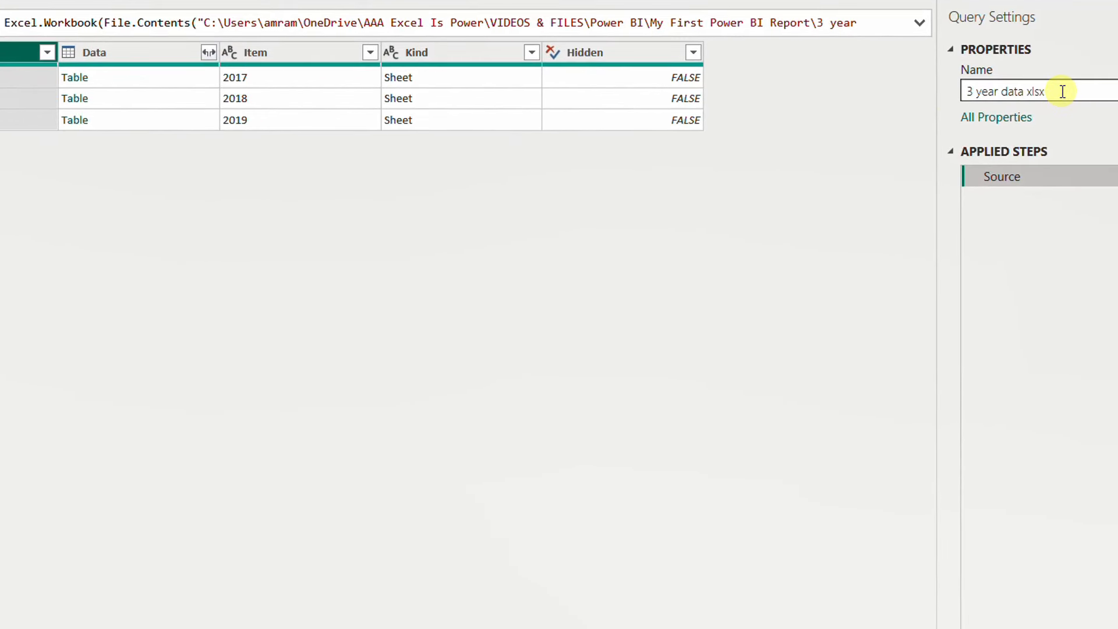
{"action": "left_click_drag", "start_coordinate": [1063, 91], "coordinate": [934, 94]}
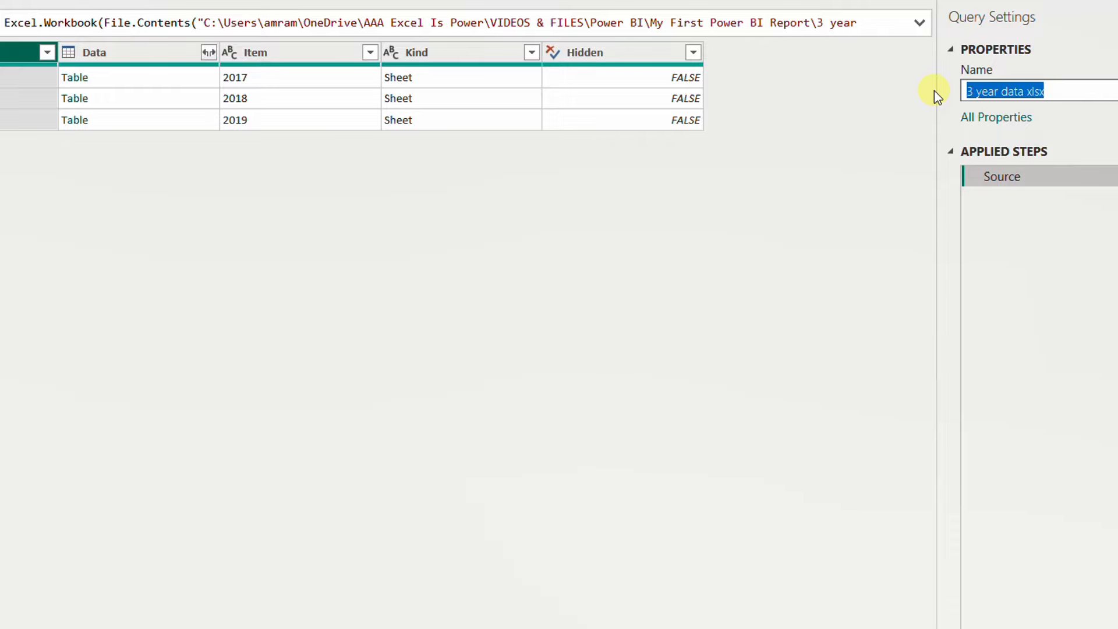
{"action": "type", "text": "AllSales"}
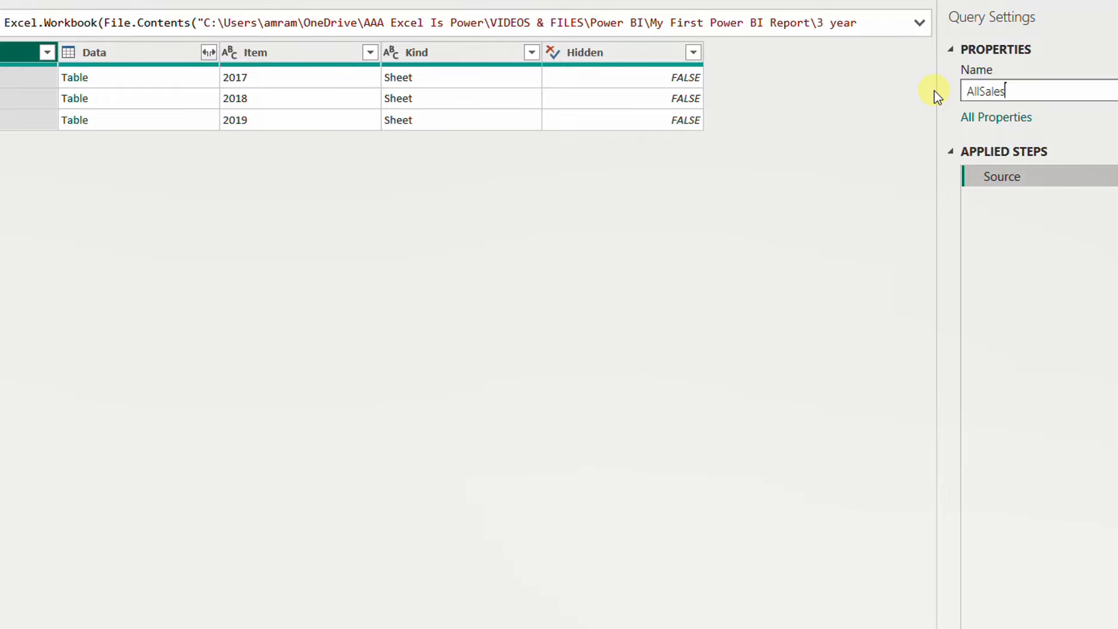
{"action": "key", "text": "Return"}
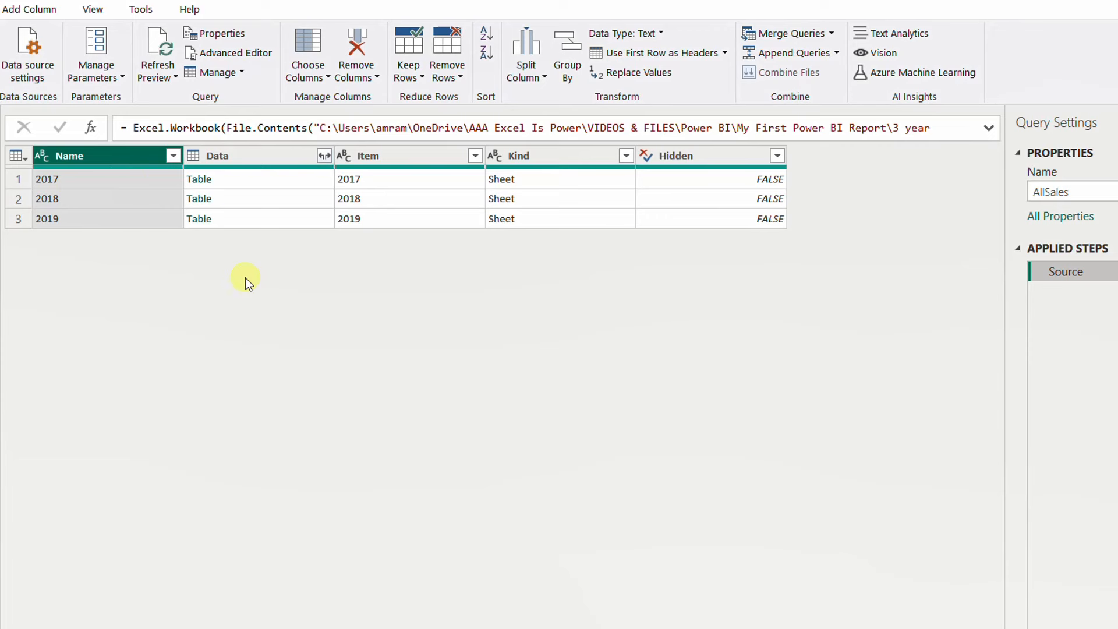
Preview the nested tables for 2017, 2018 and 2019 in the Data column, enlarging the preview area
{"action": "left_click", "coordinate": [293, 183]}
{"action": "left_click_drag", "start_coordinate": [305, 613], "coordinate": [317, 421]}
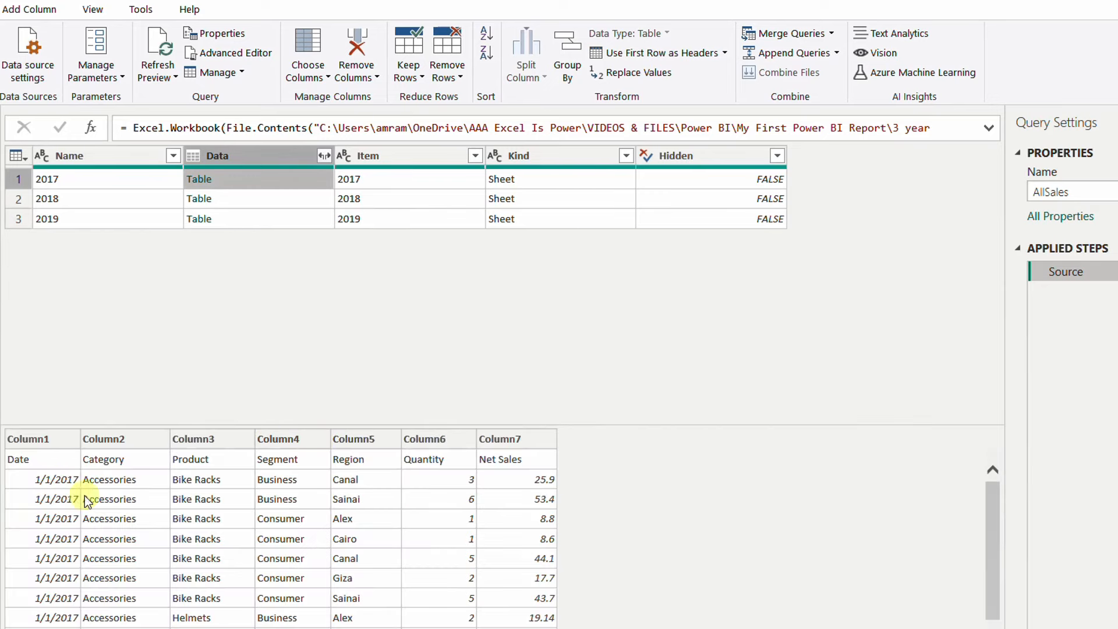
{"action": "left_click", "coordinate": [272, 204]}
{"action": "left_click", "coordinate": [273, 215]}
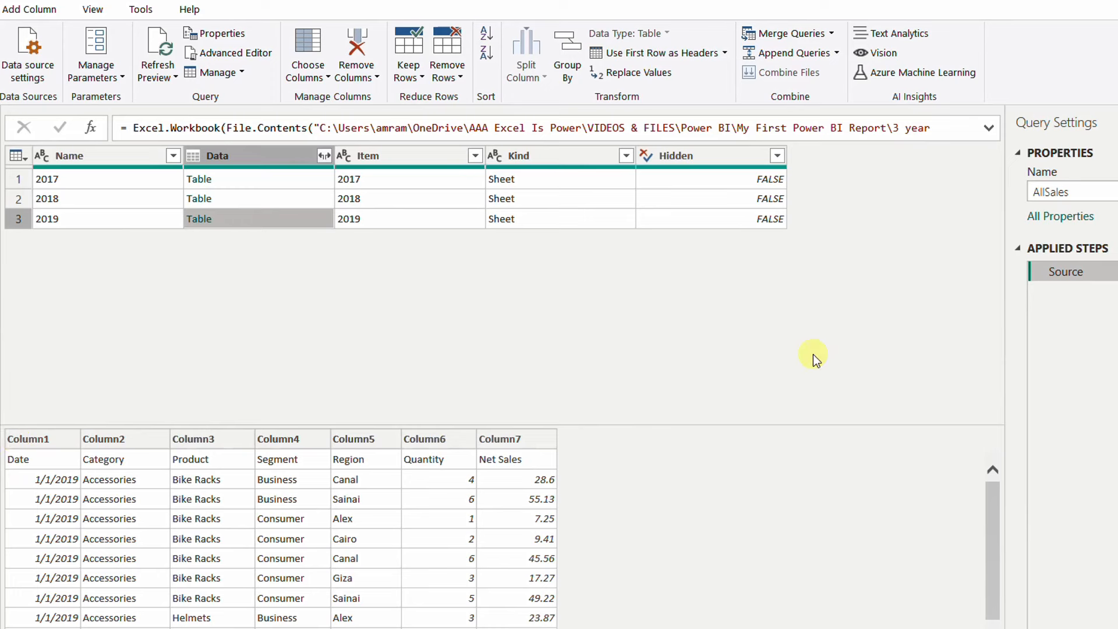
Change the null argument of the source step's Excel.Workbook formula to true and preview the nested 2017 table
{"action": "left_click", "coordinate": [989, 129]}
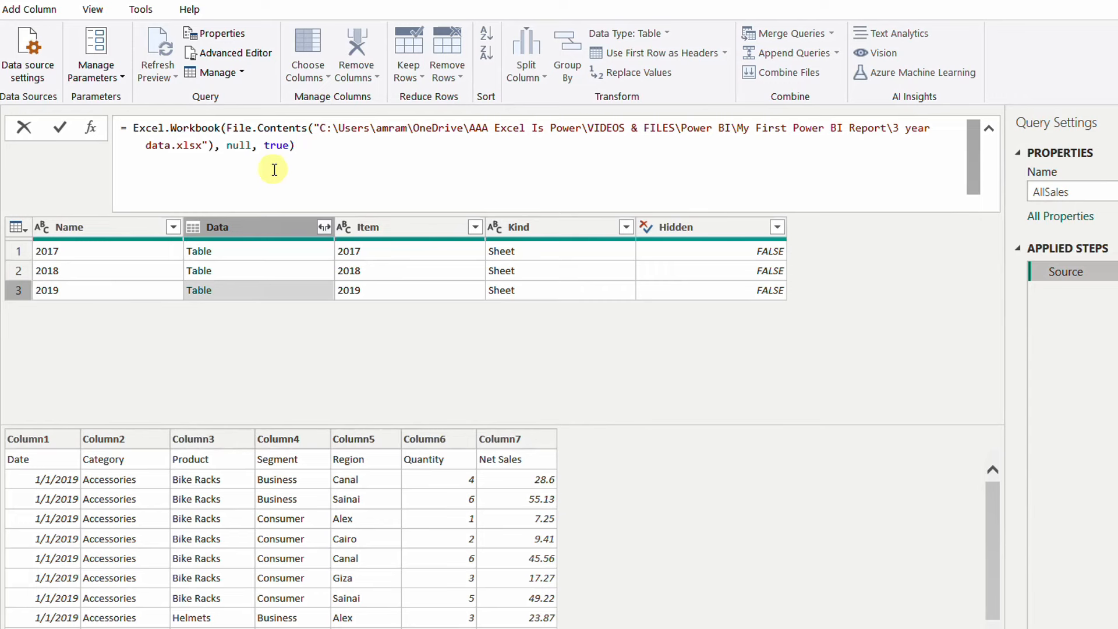
{"action": "double_click", "coordinate": [231, 145]}
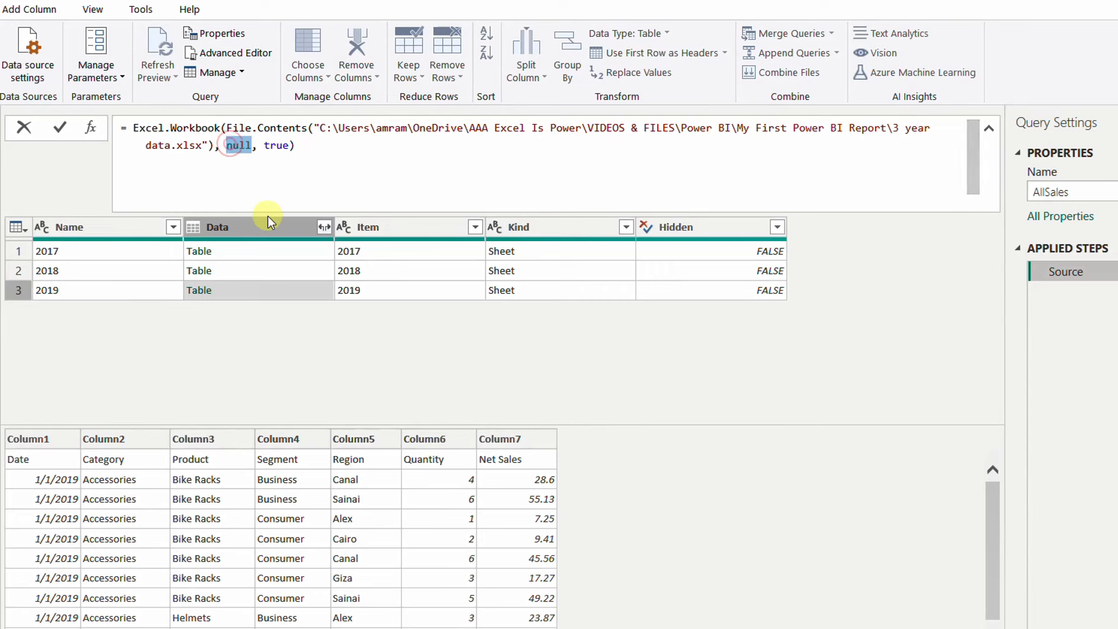
{"action": "type", "text": "true"}
{"action": "left_click", "coordinate": [221, 188]}
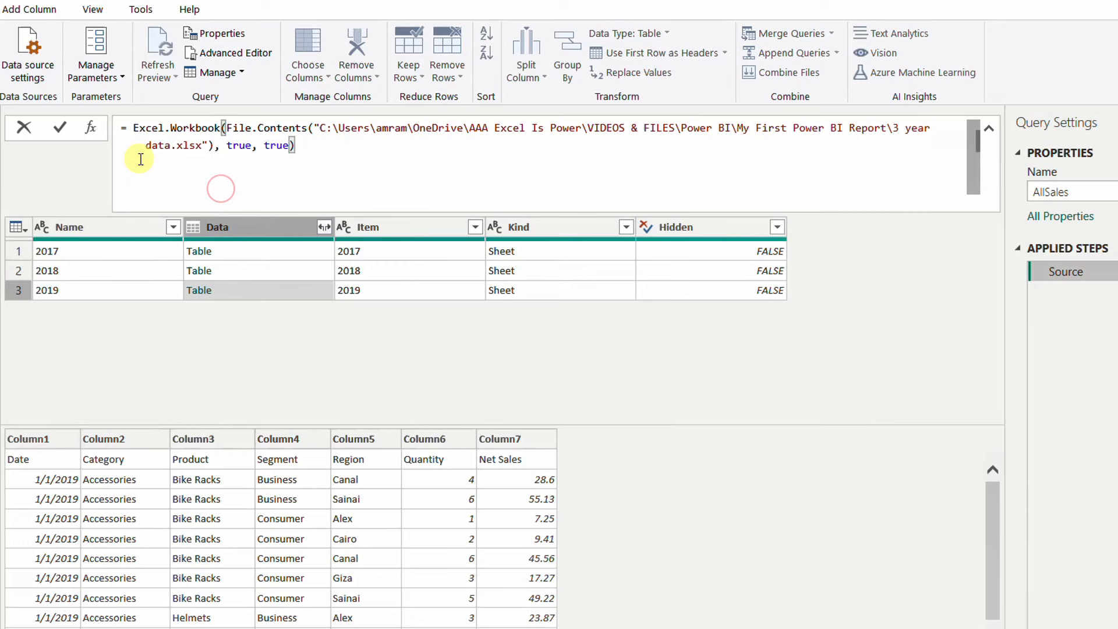
{"action": "left_click", "coordinate": [60, 127]}
{"action": "left_click", "coordinate": [302, 252]}
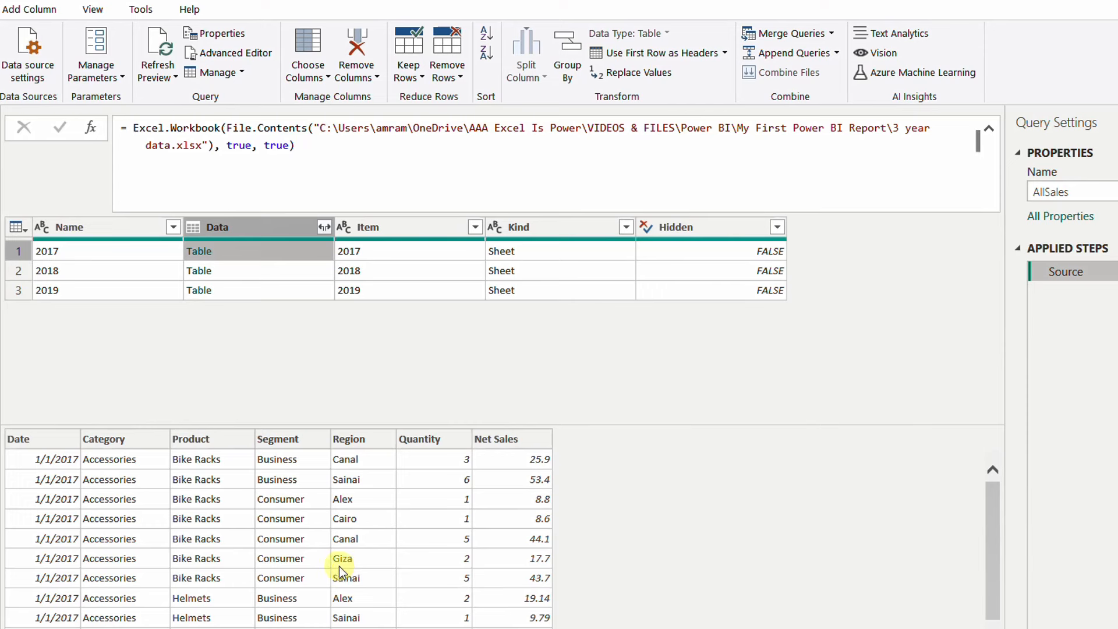
Remove every column except Data from the AllSales query
{"action": "left_click", "coordinate": [265, 227]}
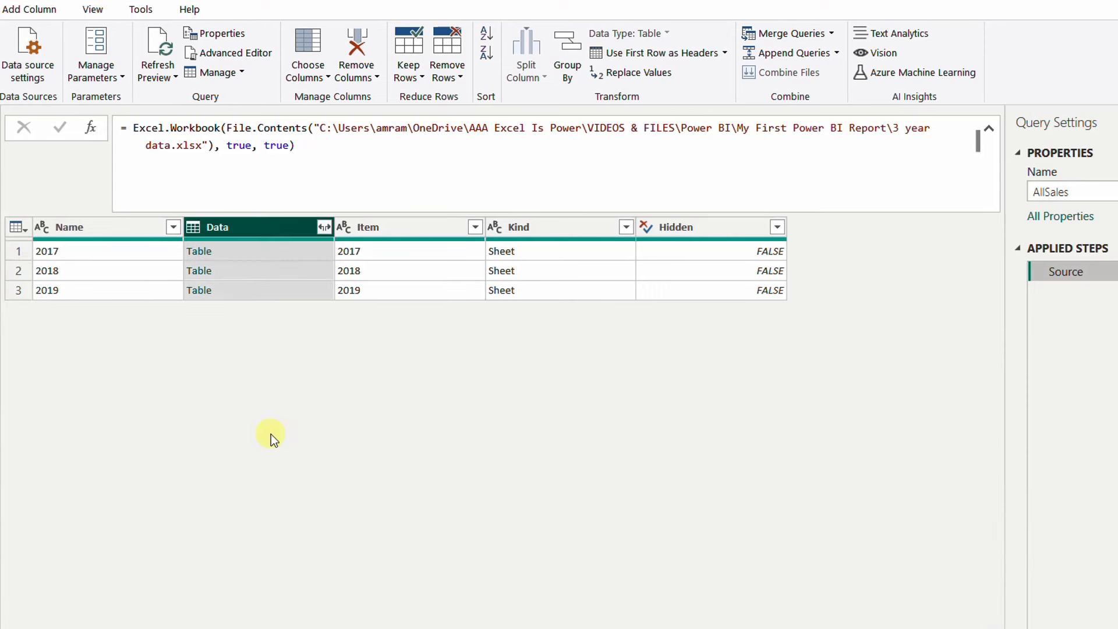
{"action": "right_click", "coordinate": [263, 233]}
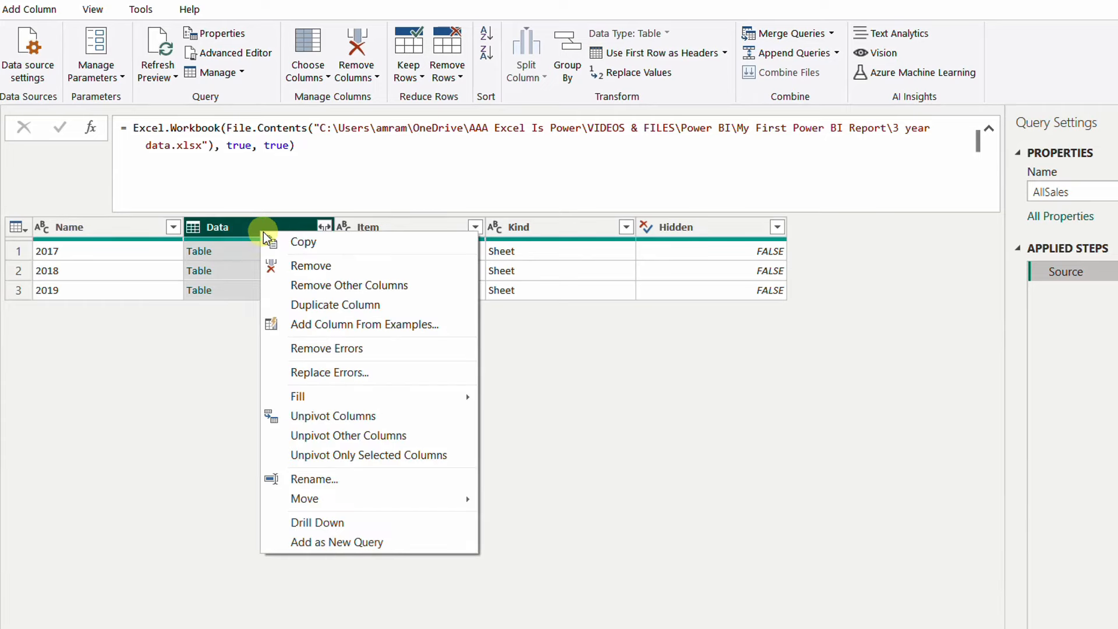
{"action": "left_click", "coordinate": [325, 287]}
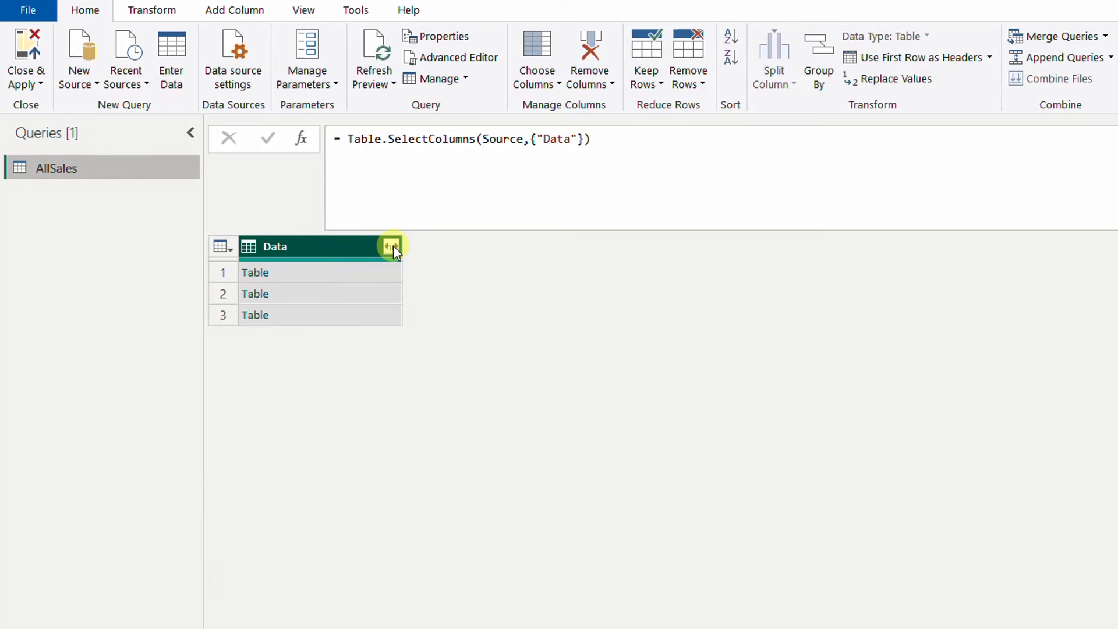
Expand the Data column into all its nested columns without the original column name as prefix, and collapse the formula area
{"action": "left_click", "coordinate": [392, 245]}
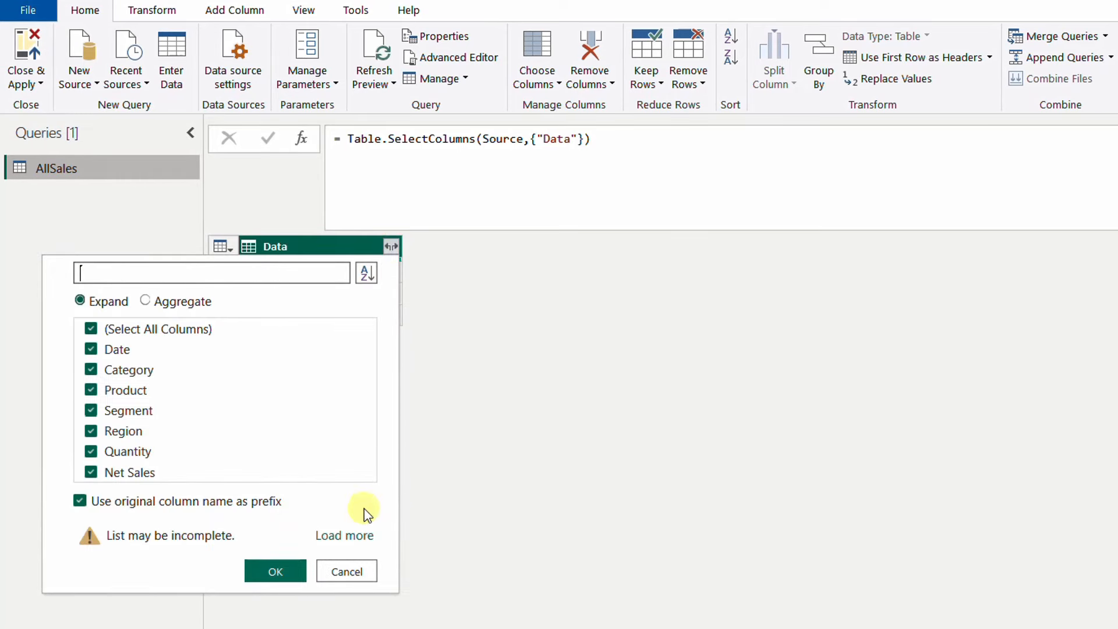
{"action": "left_click", "coordinate": [80, 500]}
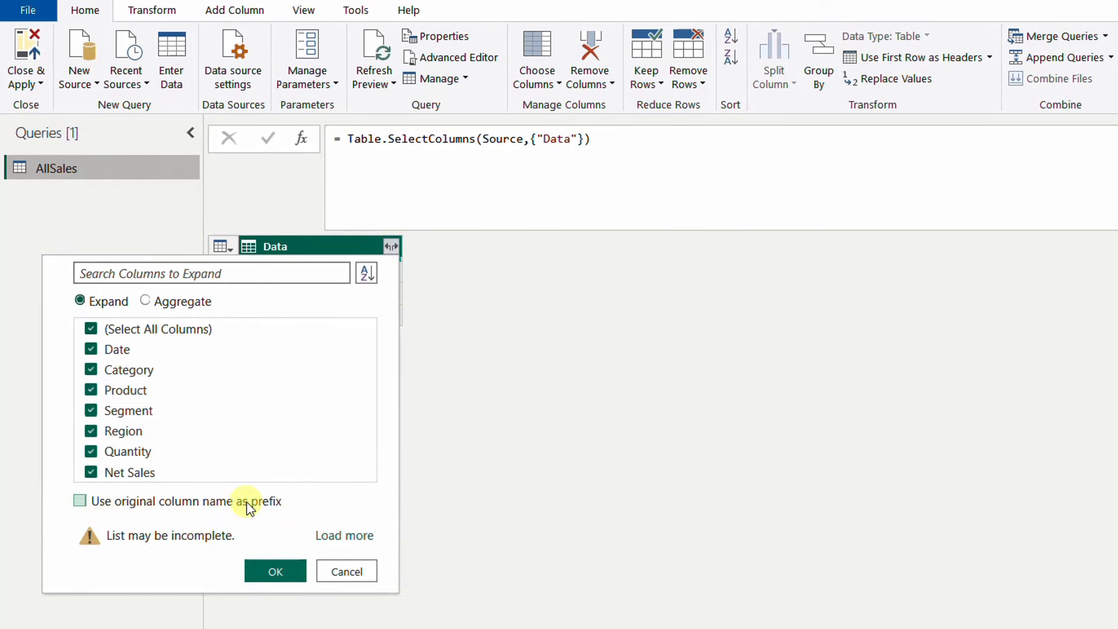
{"action": "left_click", "coordinate": [278, 572]}
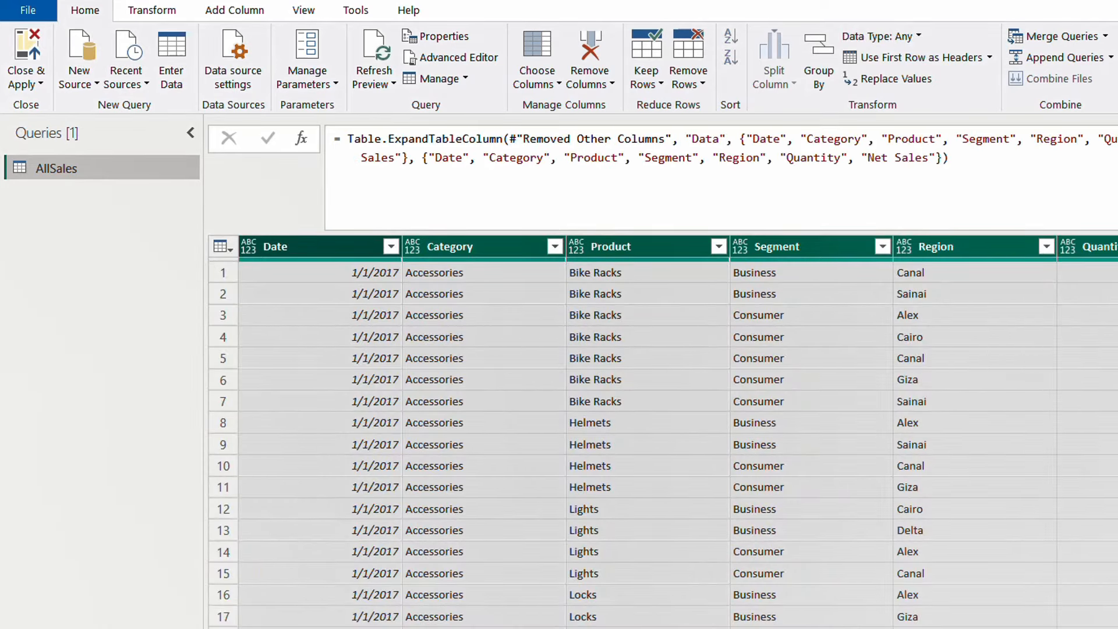
{"action": "scroll", "coordinate": [753, 424], "scroll_direction": "right", "scroll_amount": 2}
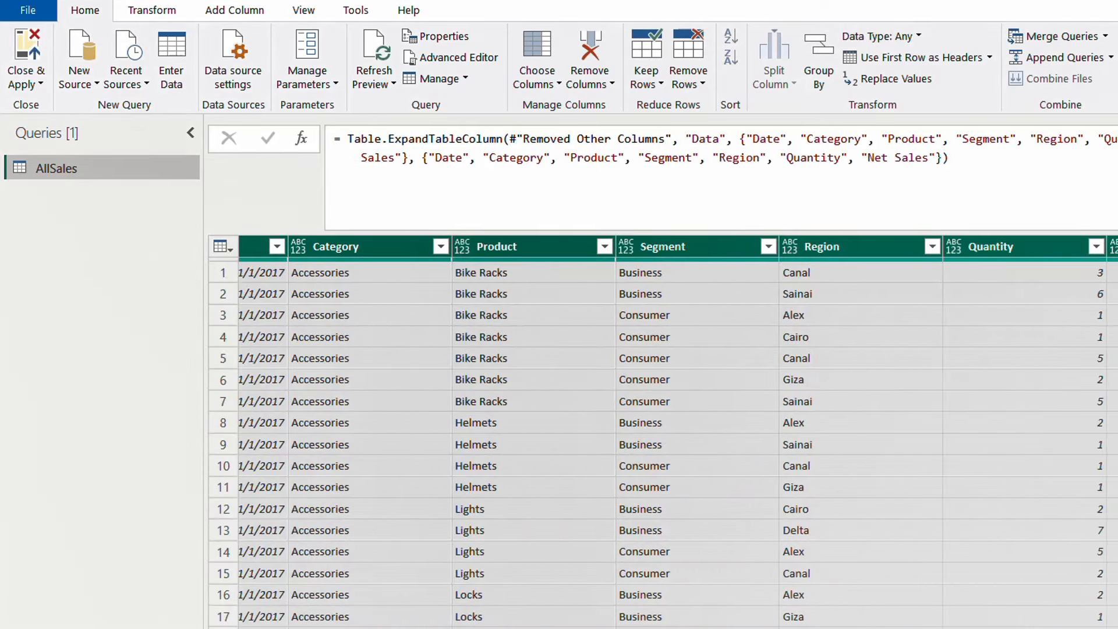
{"action": "scroll", "coordinate": [663, 431], "scroll_direction": "left", "scroll_amount": 2}
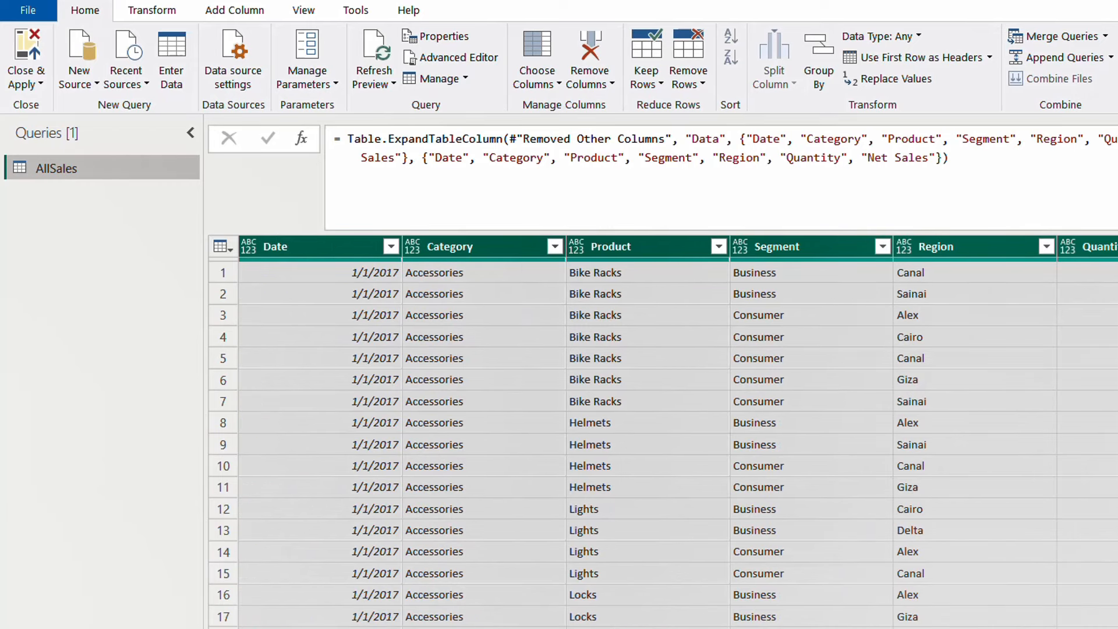
{"action": "left_click", "coordinate": [1117, 138]}
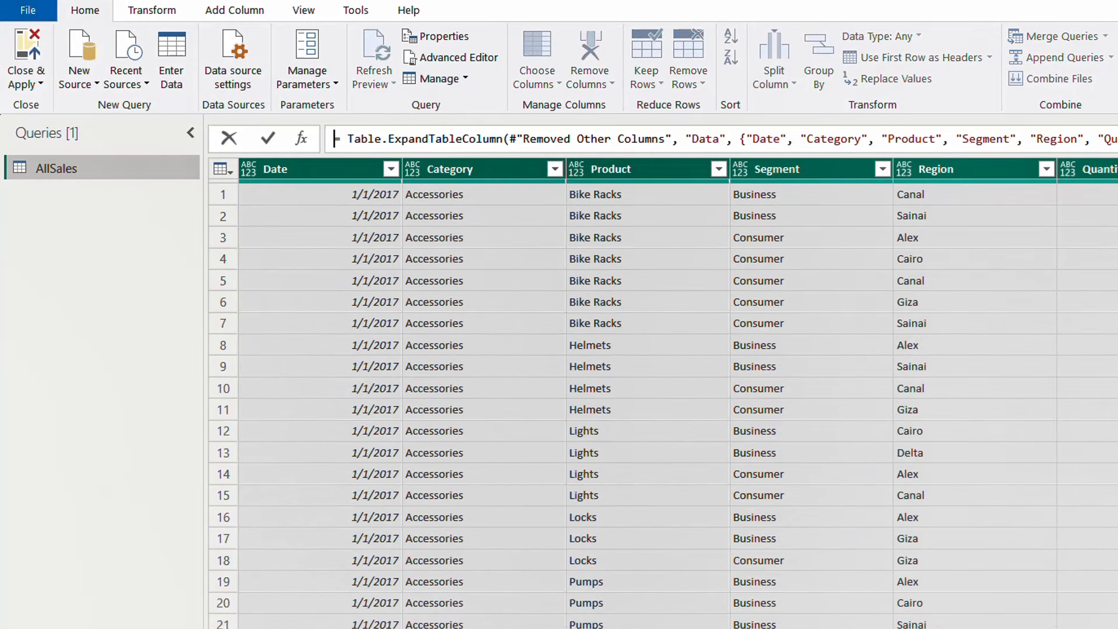
{"action": "left_click", "coordinate": [1053, 421]}
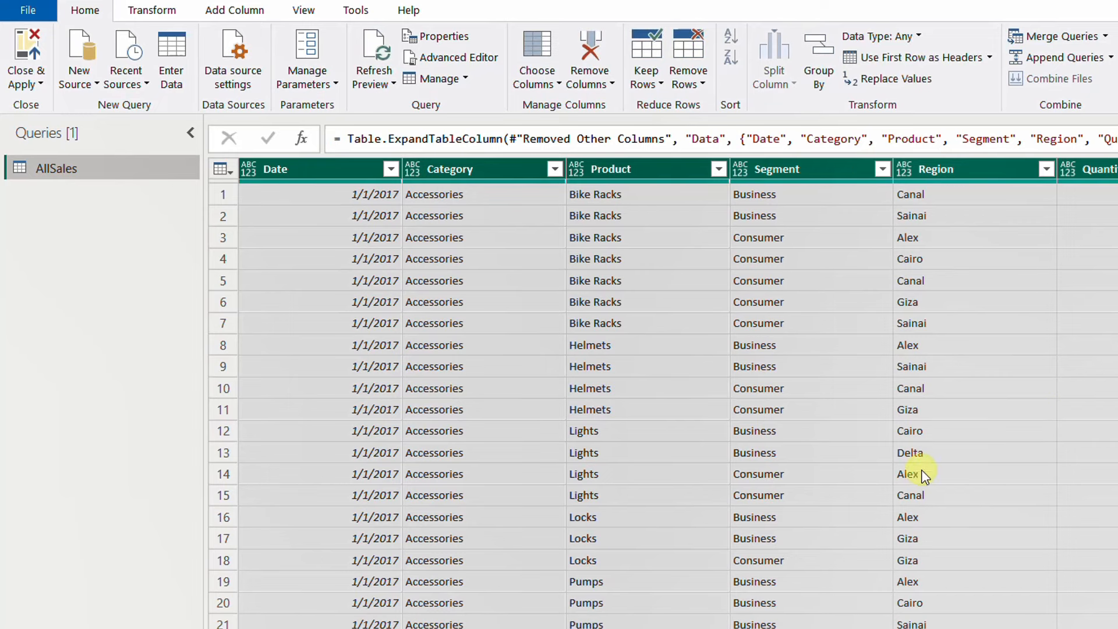
Detect the data types of all expanded columns and apply the AllSales query to the report
{"action": "left_click", "coordinate": [154, 10]}
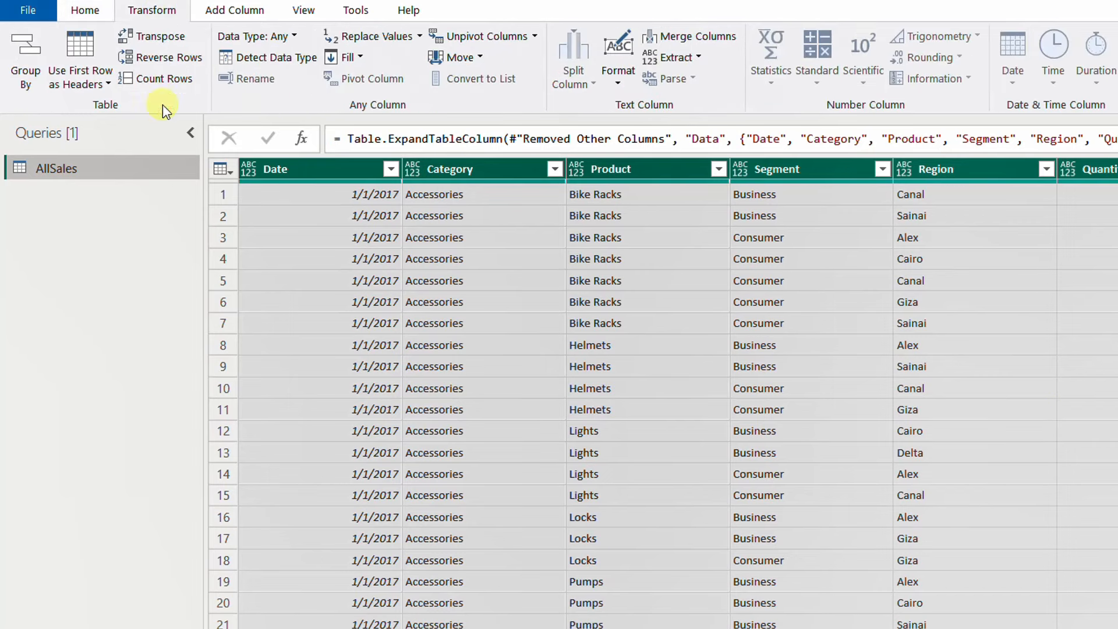
{"action": "left_click", "coordinate": [260, 56]}
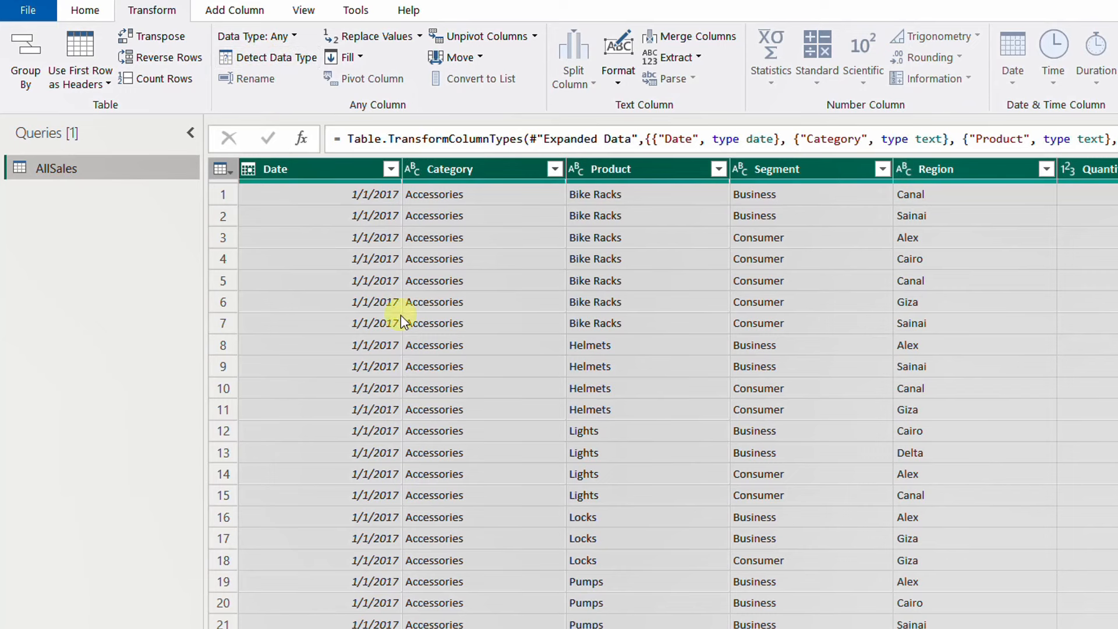
{"action": "scroll", "coordinate": [663, 393], "scroll_direction": "right", "scroll_amount": 2}
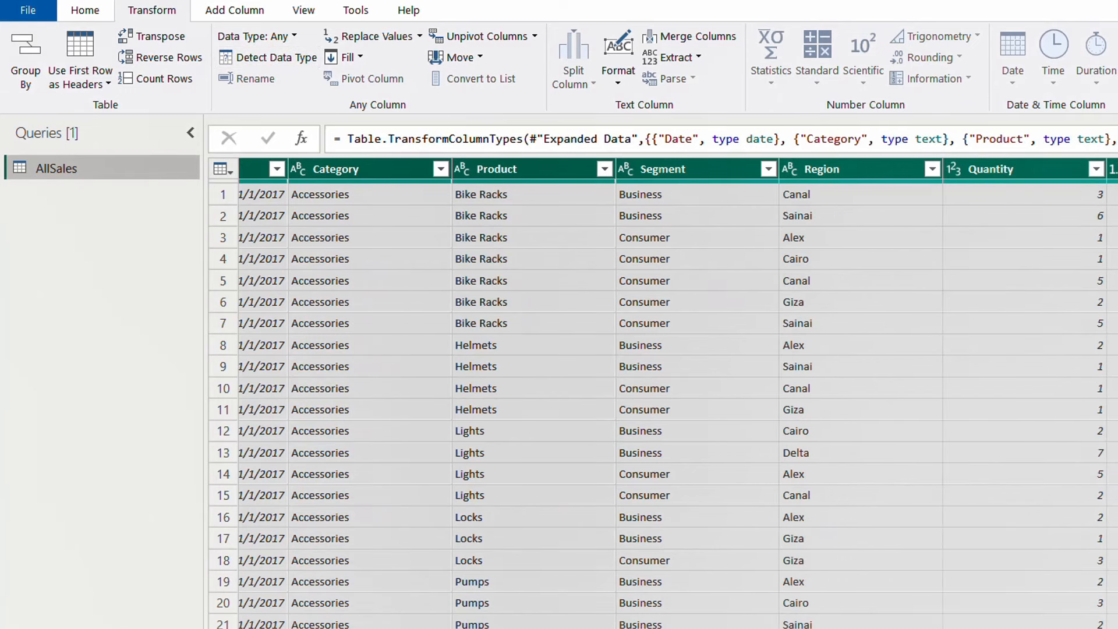
{"action": "scroll", "coordinate": [662, 393], "scroll_direction": "left", "scroll_amount": 2}
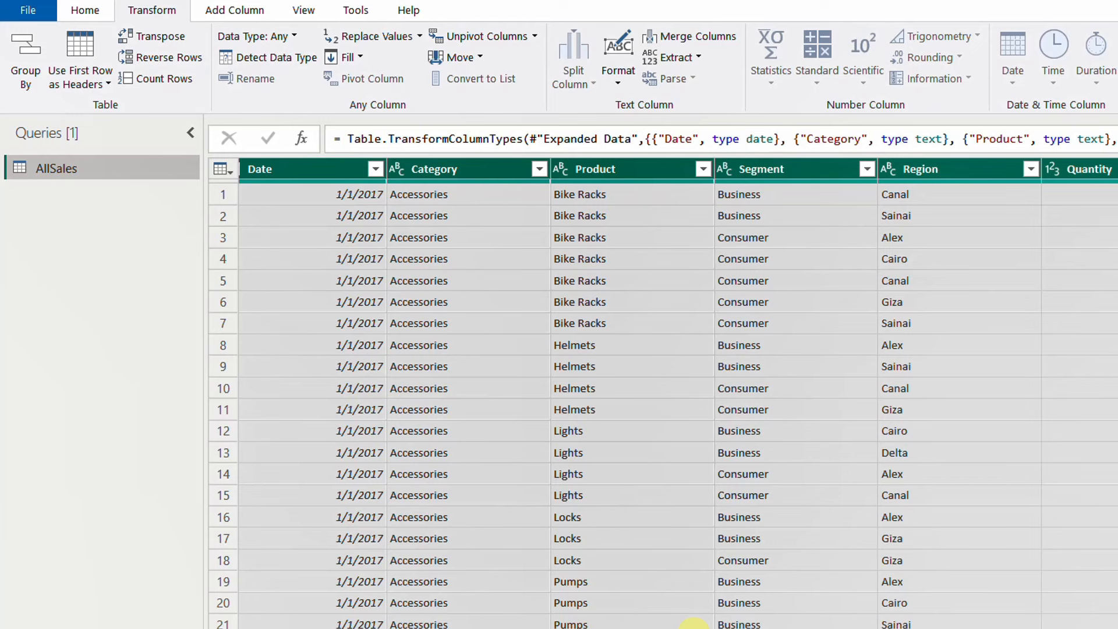
{"action": "left_click", "coordinate": [97, 14]}
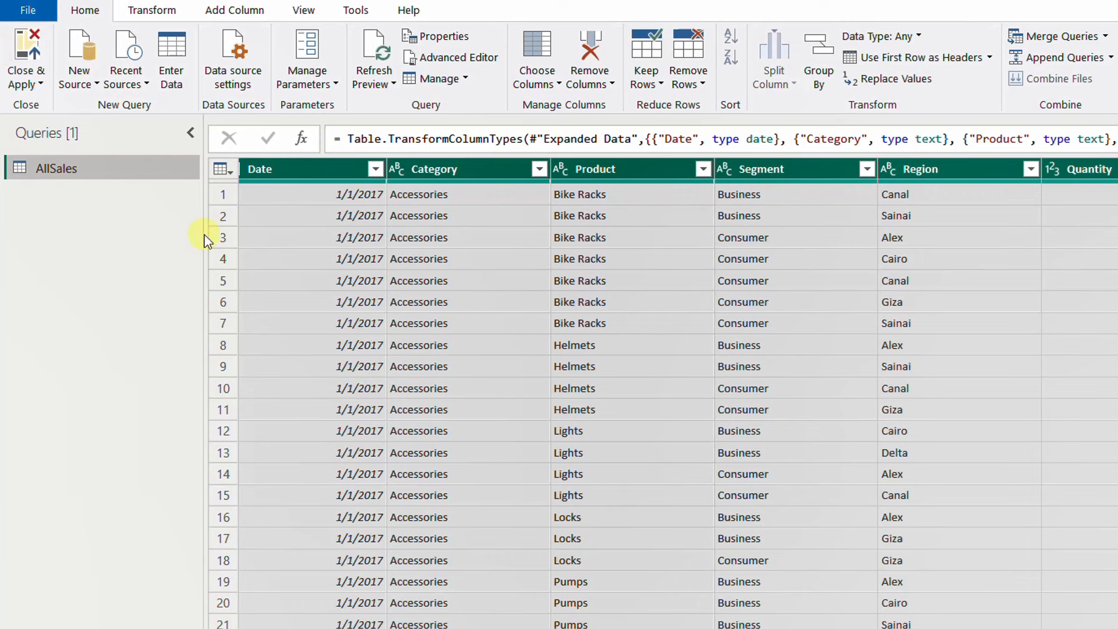
{"action": "left_click", "coordinate": [28, 51]}
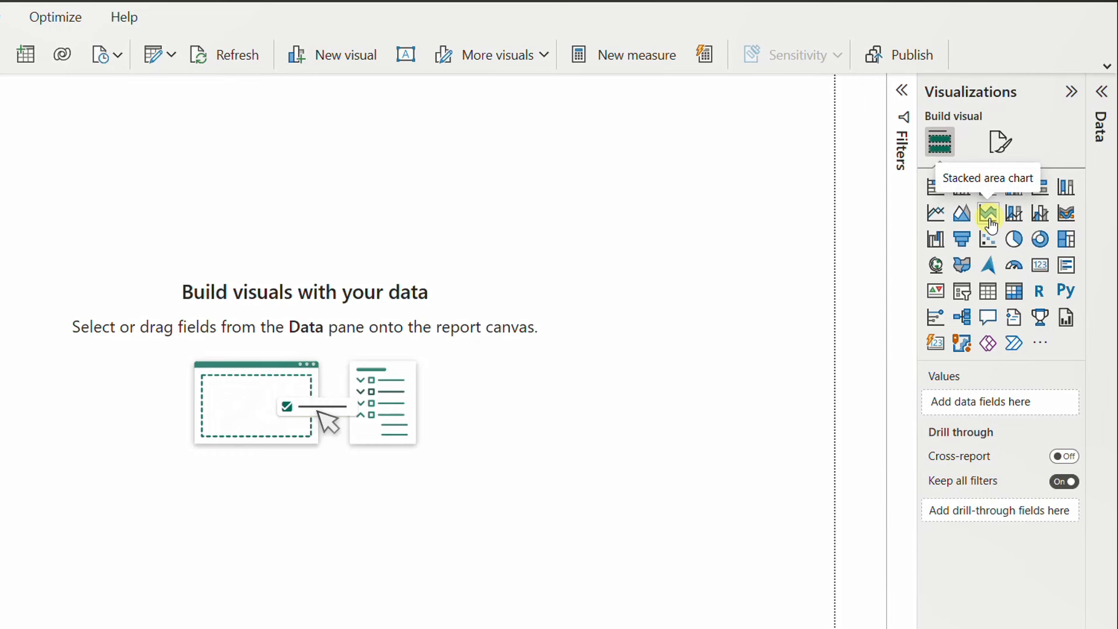
Show the fields of the AllSales table and expand the Date field down to its Date Hierarchy levels
{"action": "left_click", "coordinate": [1103, 93]}
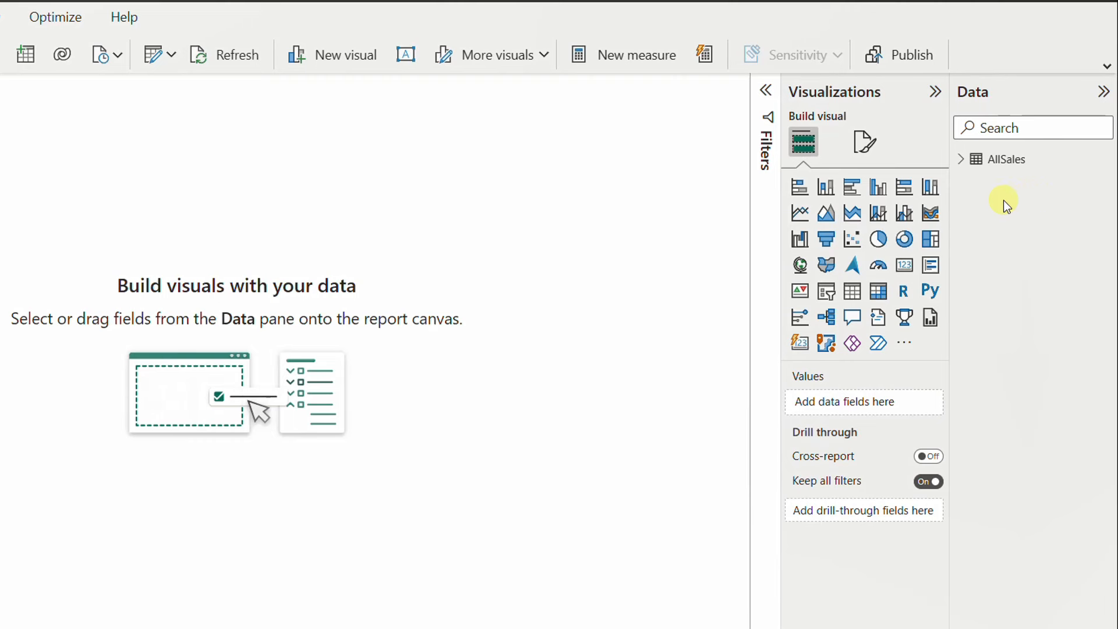
{"action": "left_click", "coordinate": [962, 163]}
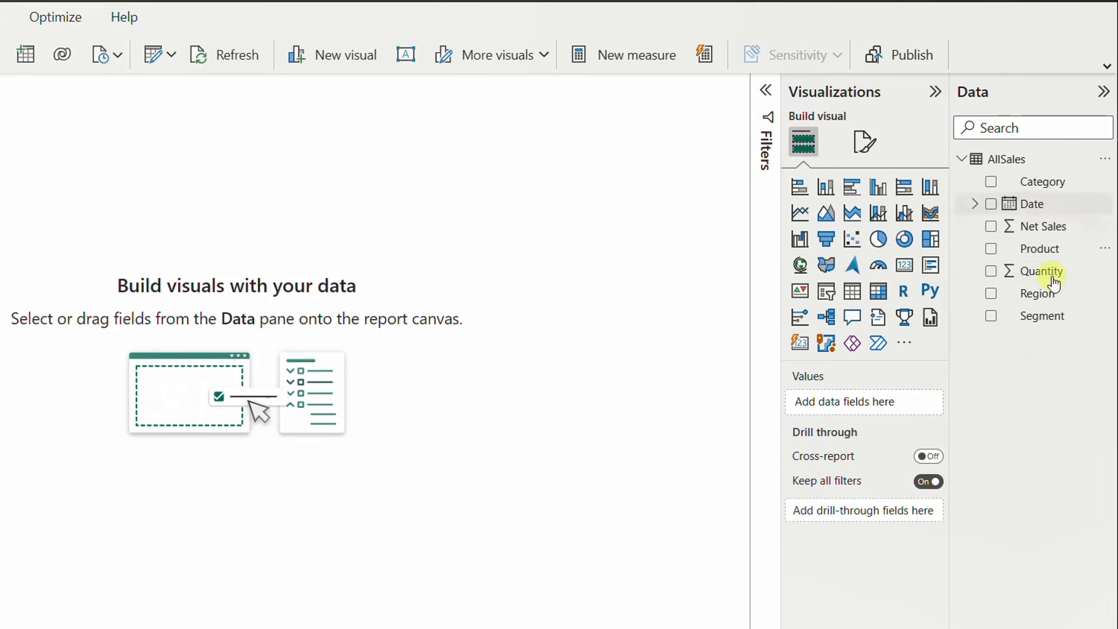
{"action": "left_click", "coordinate": [973, 207]}
{"action": "left_click", "coordinate": [989, 227]}
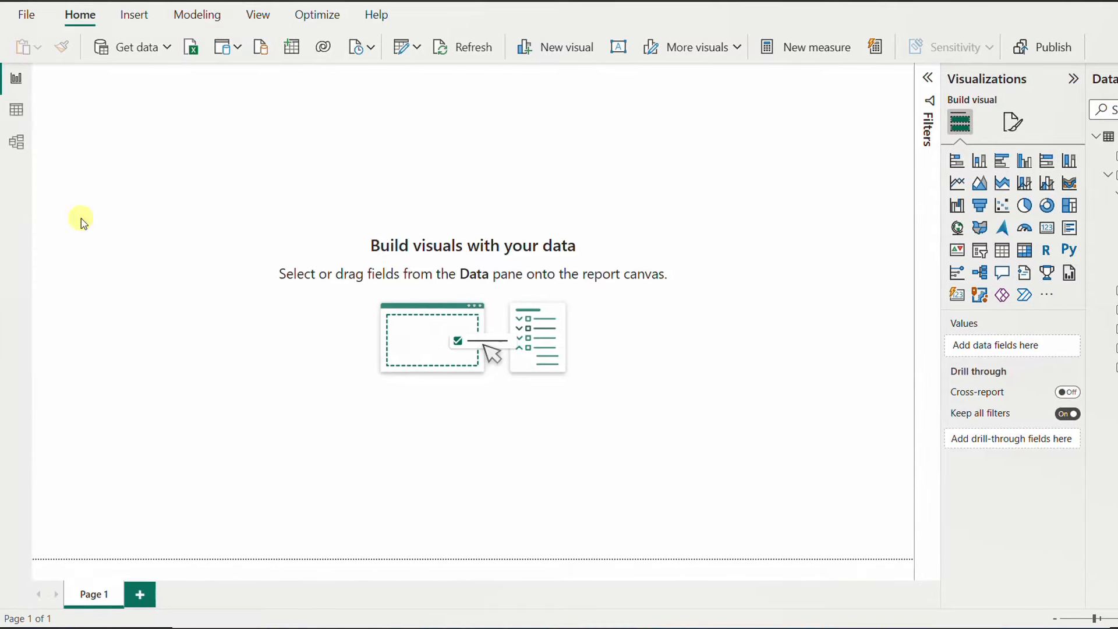
View the loaded AllSales rows and the table's model diagram, and return to the report canvas
{"action": "left_click", "coordinate": [18, 111]}
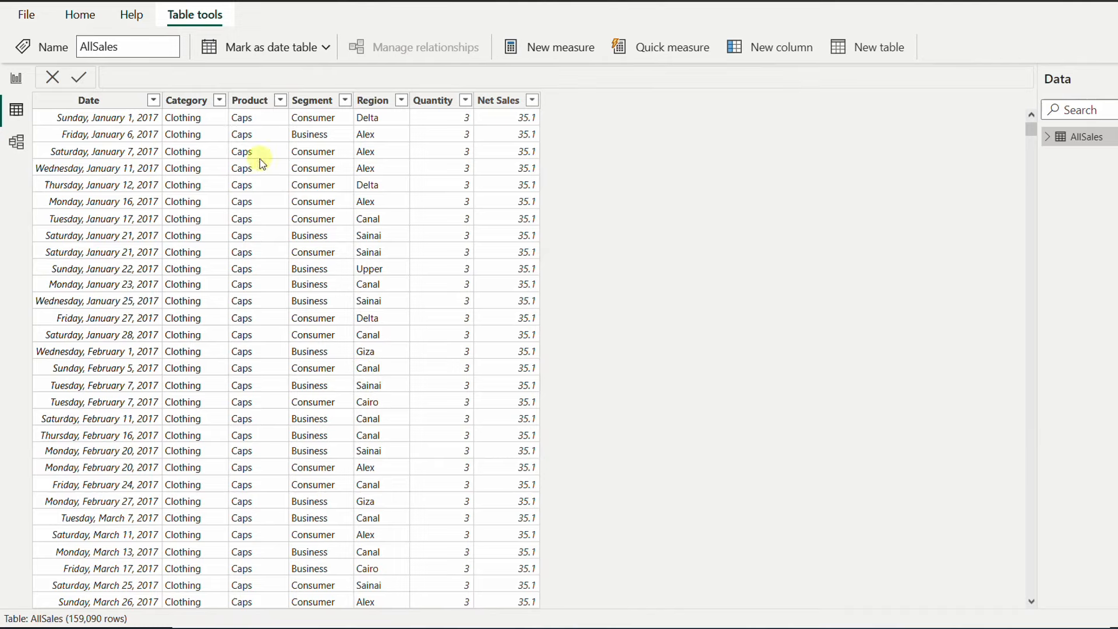
{"action": "left_click", "coordinate": [16, 142]}
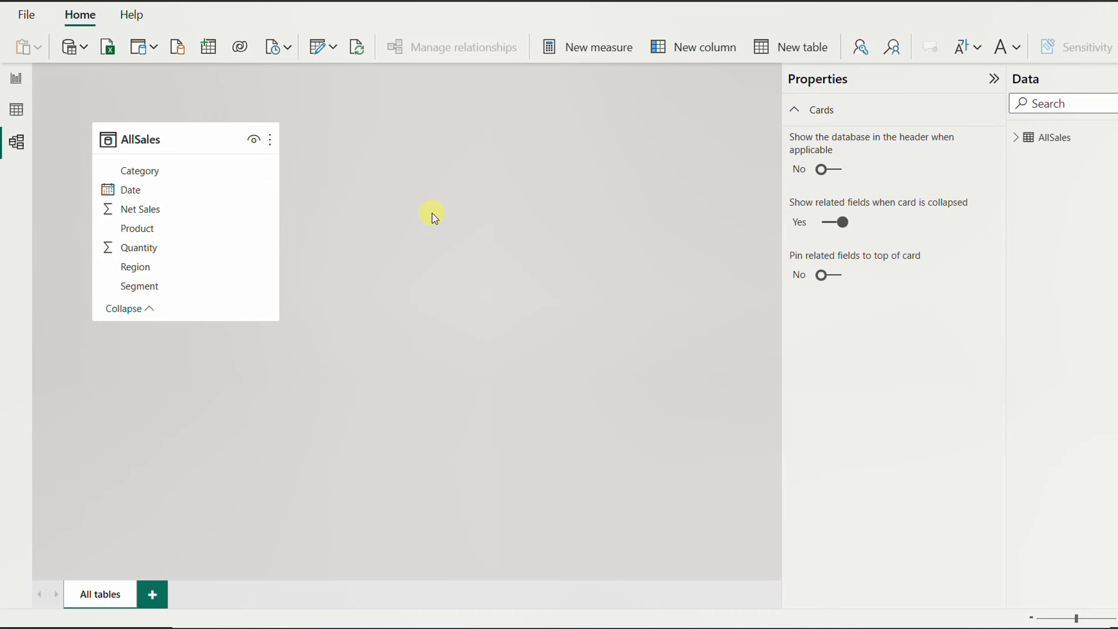
{"action": "left_click", "coordinate": [17, 77]}
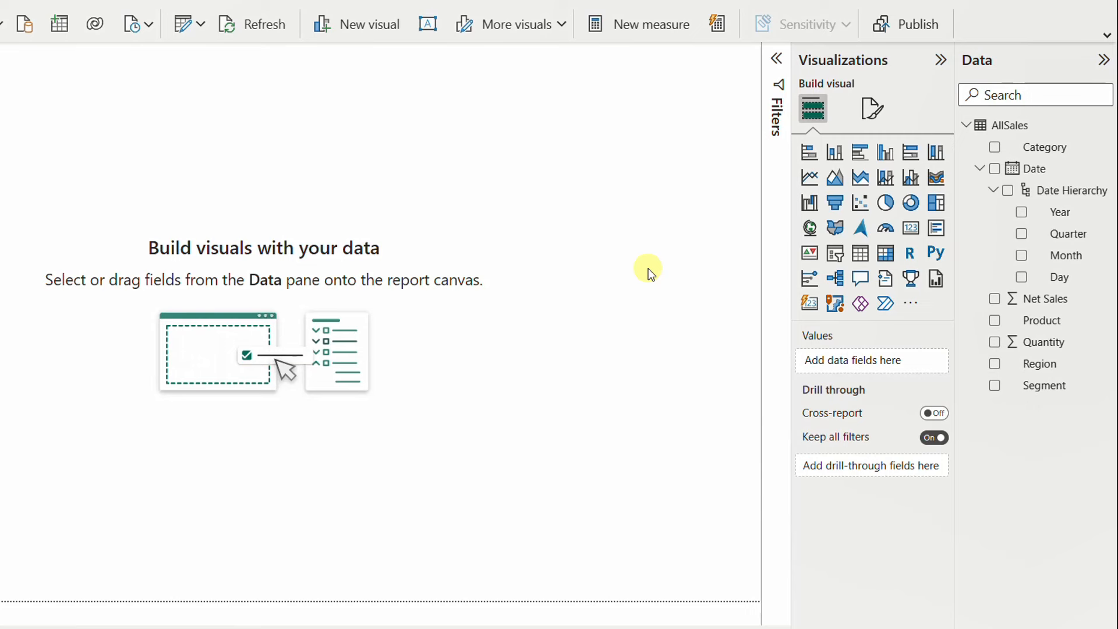
Create a column chart of Net Sales by Category on the empty report canvas
{"action": "left_click", "coordinate": [1056, 304]}
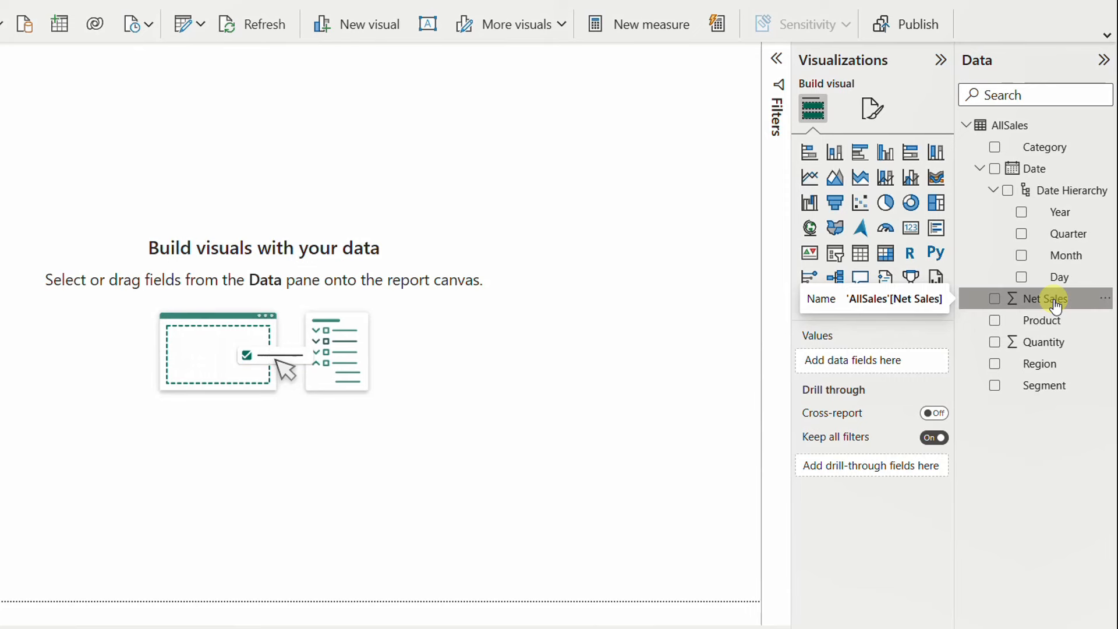
{"action": "left_click_drag", "start_coordinate": [1056, 304], "coordinate": [701, 319]}
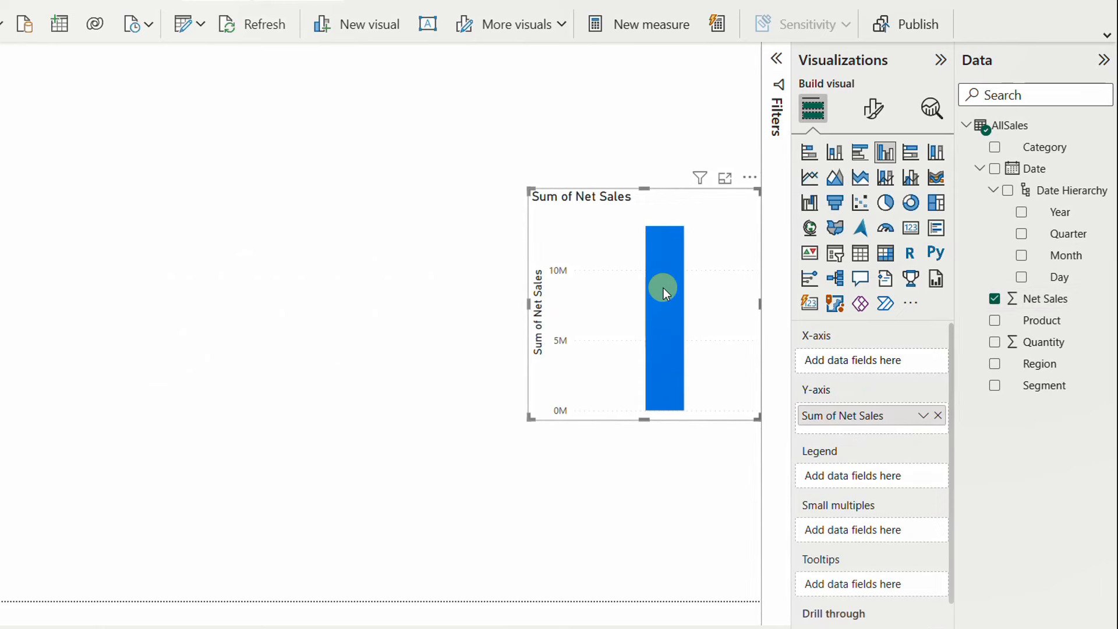
{"action": "mouse_move", "coordinate": [663, 287]}
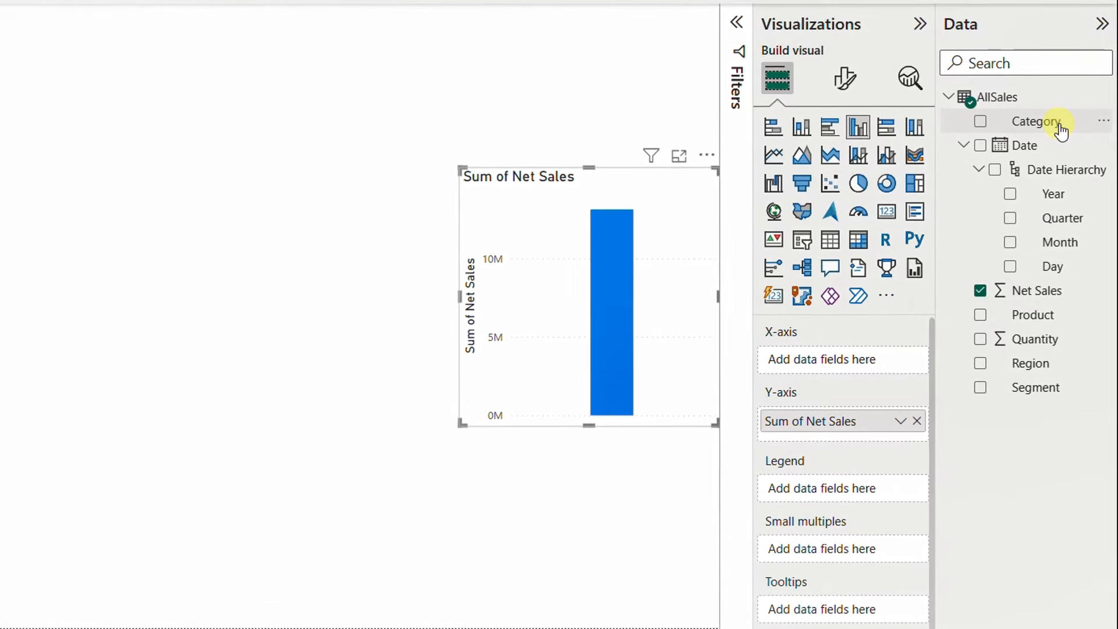
{"action": "left_click", "coordinate": [1060, 123]}
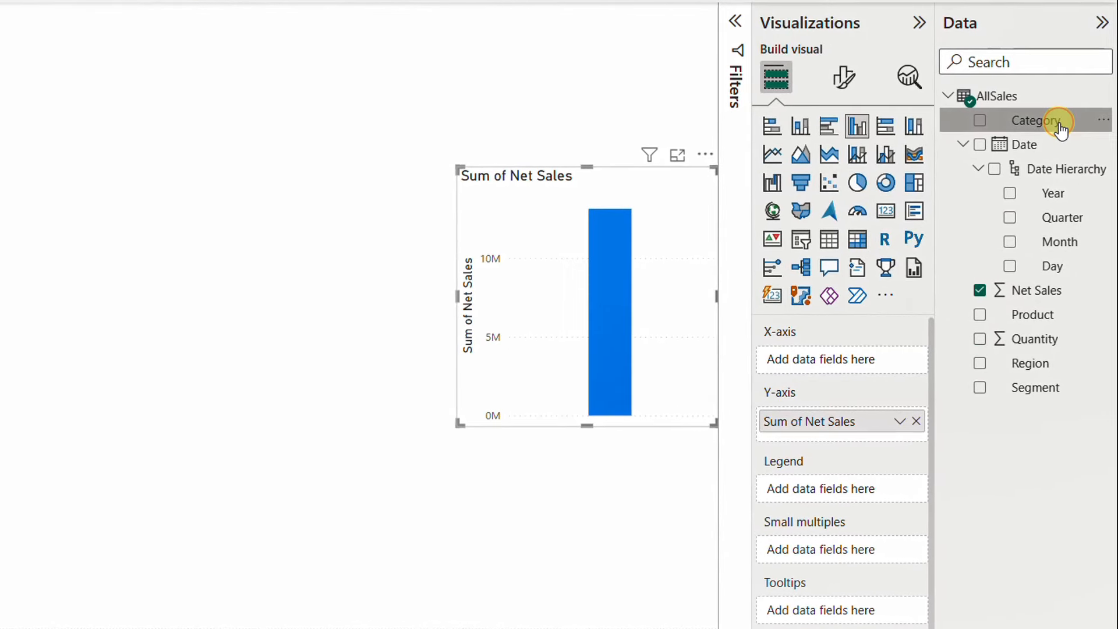
{"action": "left_click_drag", "start_coordinate": [1060, 125], "coordinate": [587, 315]}
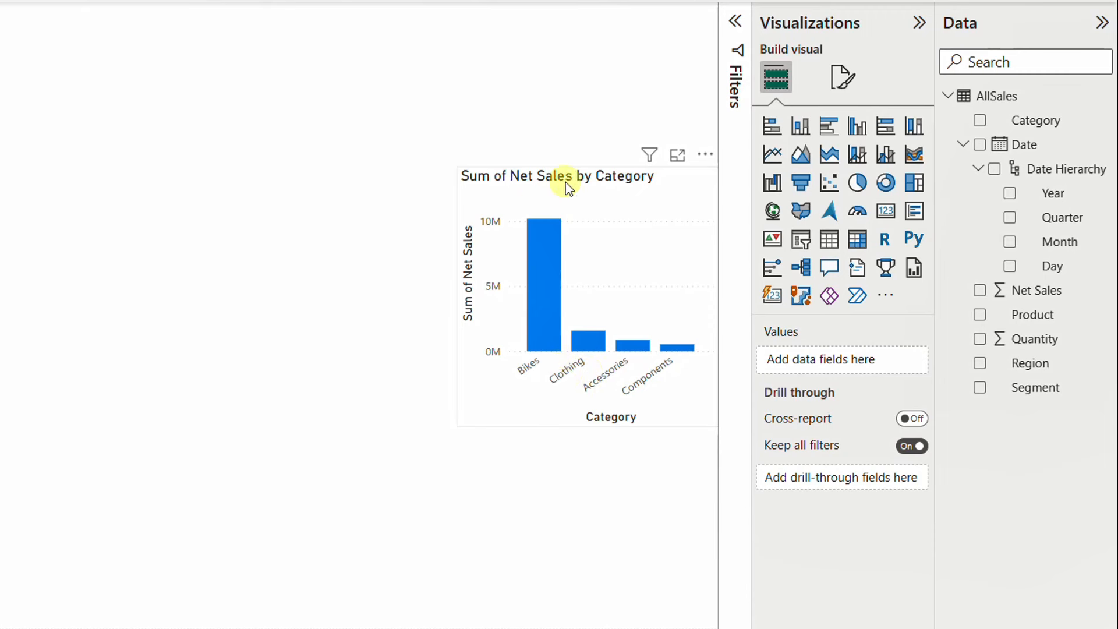
Convert the Net Sales chart to a clustered bar chart and add Product below Category on its Y-axis
{"action": "left_click", "coordinate": [511, 343]}
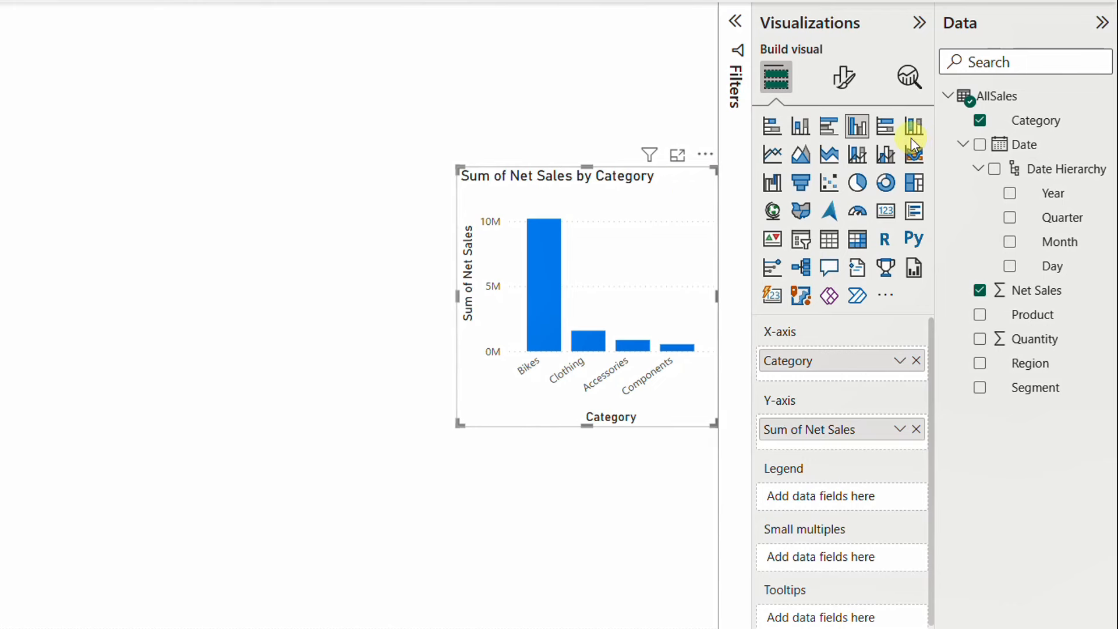
{"action": "left_click", "coordinate": [829, 135]}
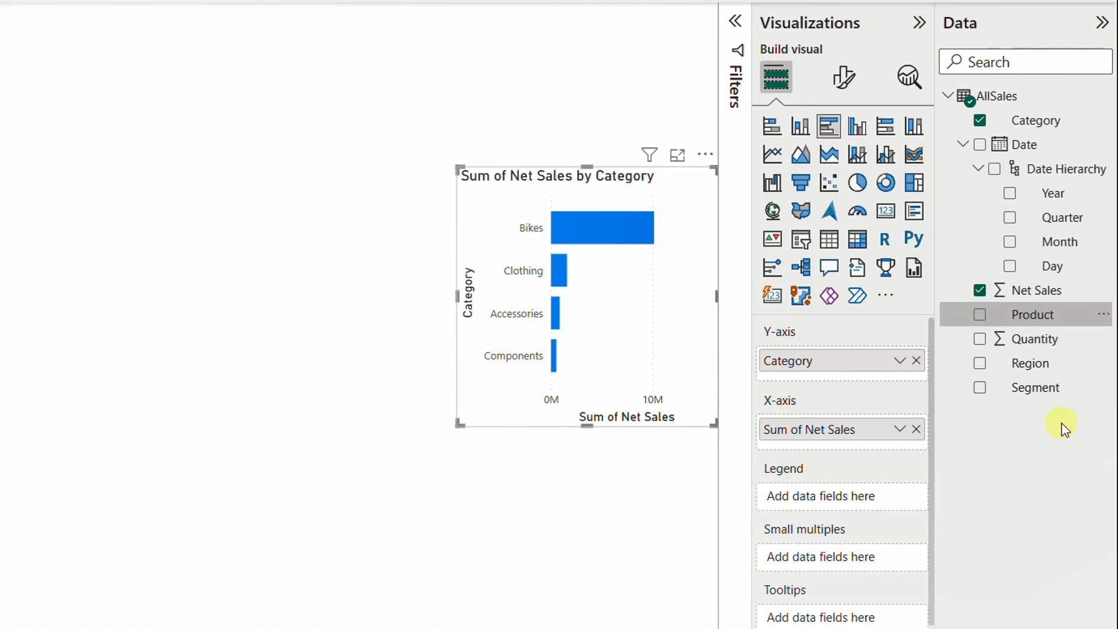
{"action": "left_click_drag", "start_coordinate": [1040, 315], "coordinate": [919, 370]}
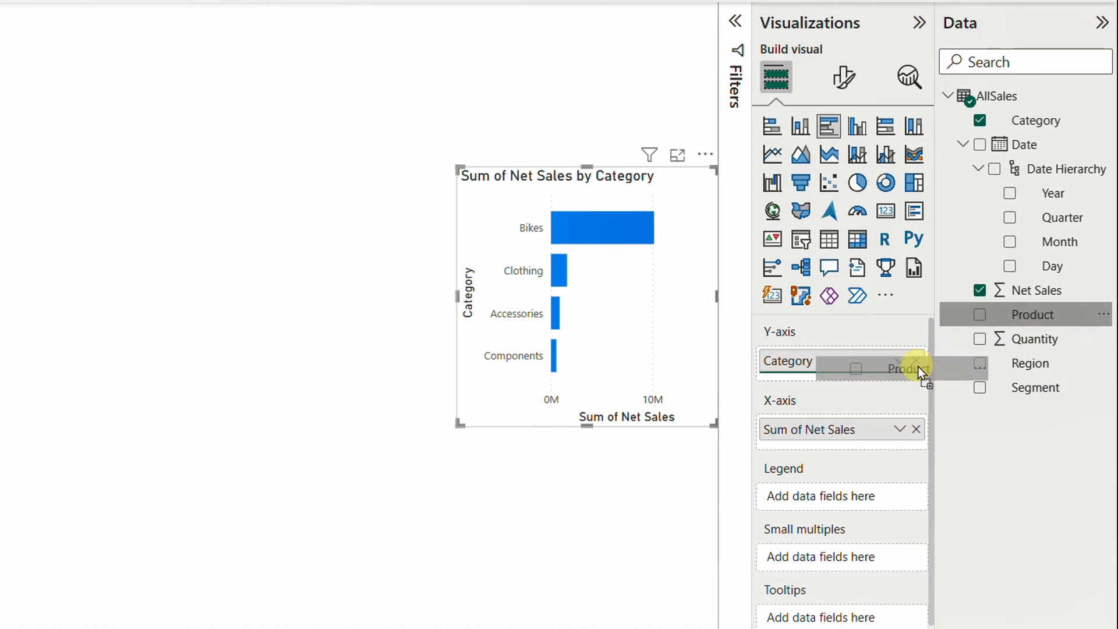
{"action": "left_click_drag", "start_coordinate": [918, 367], "coordinate": [918, 367]}
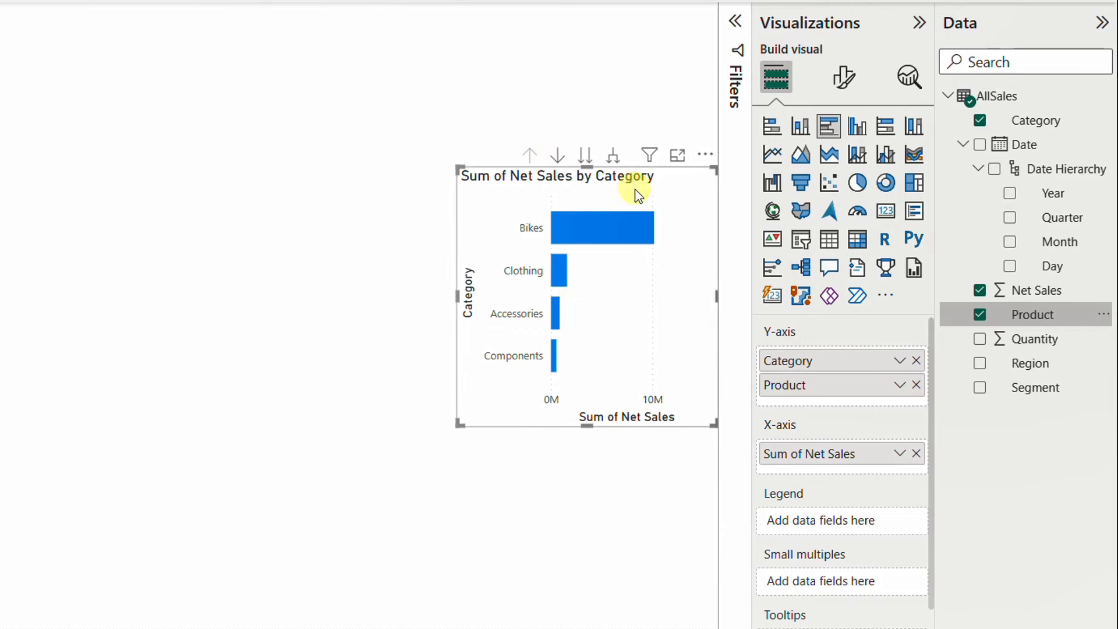
Enlarge the bar chart vertically and widen it so every bar at the Product level fits, and drill back up to Category
{"action": "left_click", "coordinate": [583, 155]}
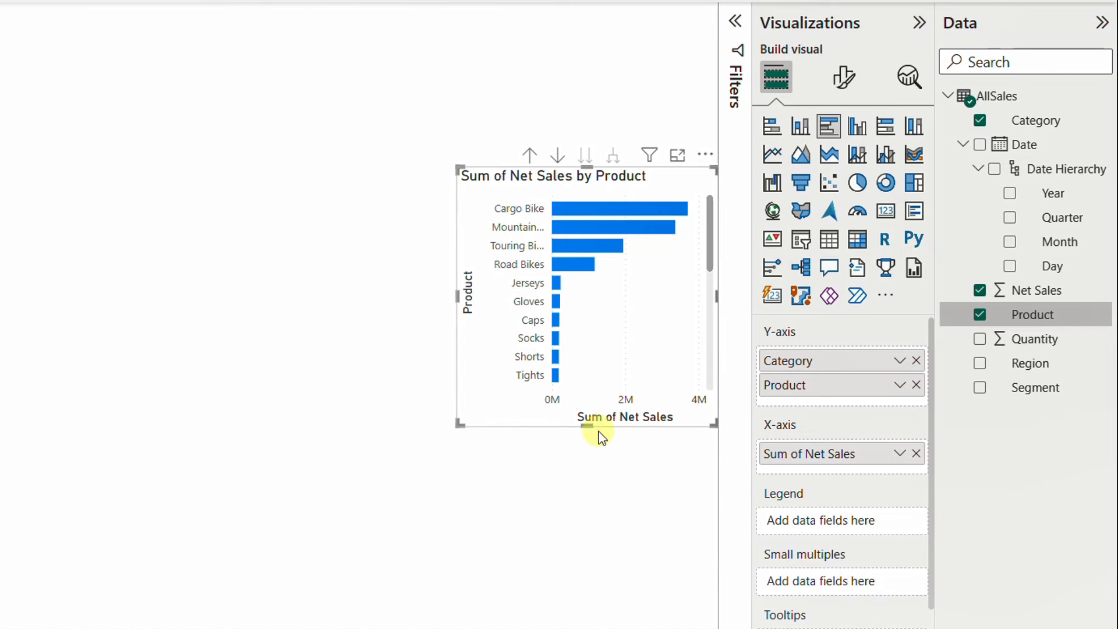
{"action": "left_click_drag", "start_coordinate": [586, 425], "coordinate": [612, 623]}
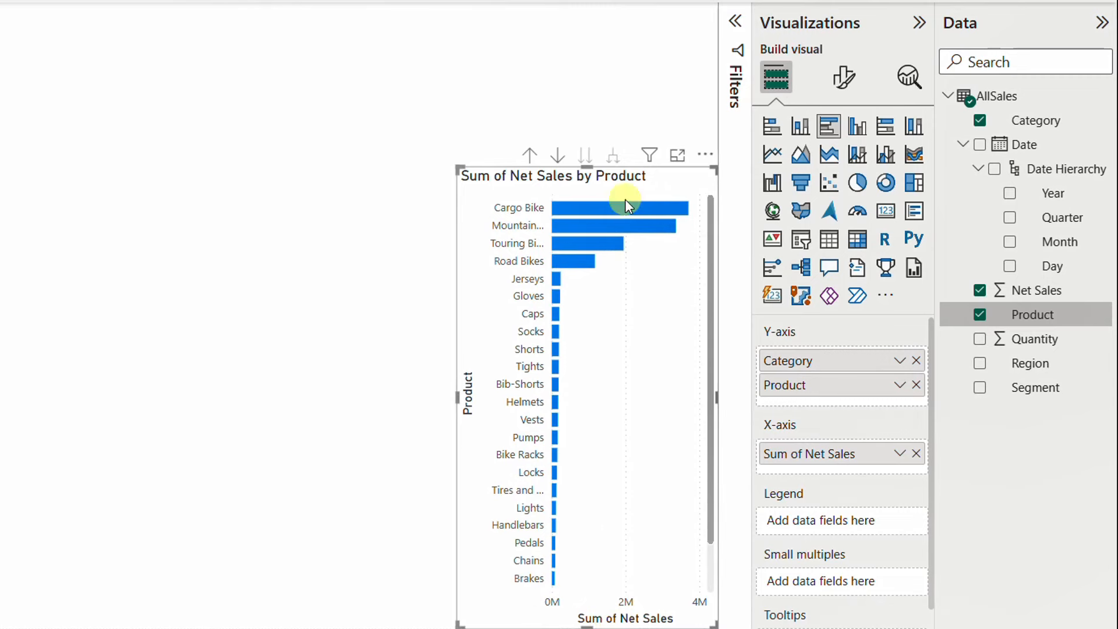
{"action": "left_click_drag", "start_coordinate": [457, 398], "coordinate": [424, 384]}
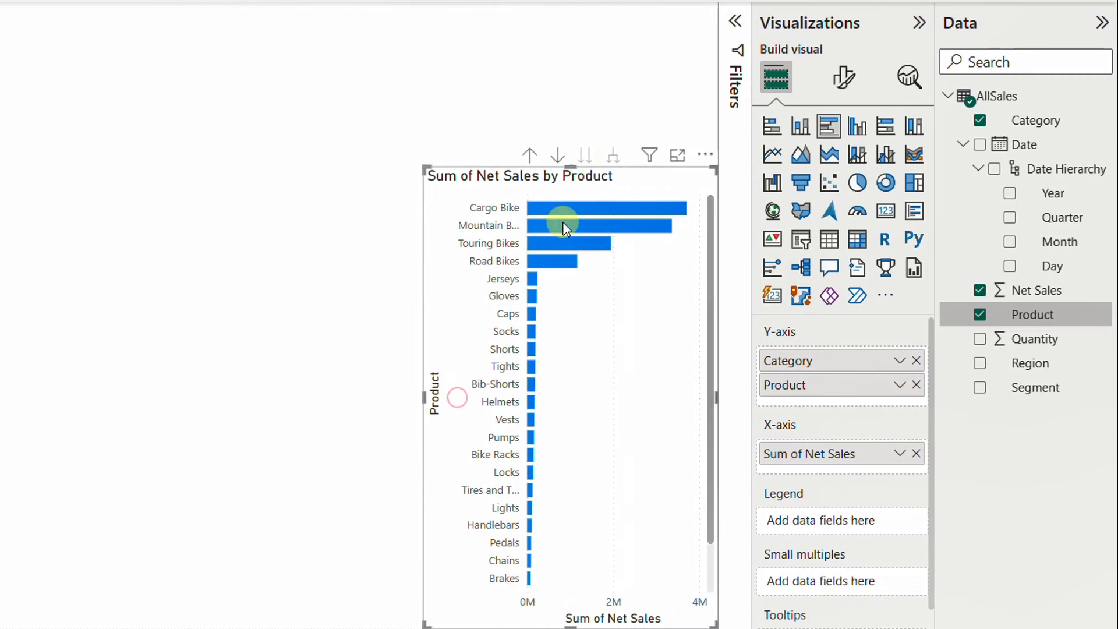
{"action": "left_click_drag", "start_coordinate": [572, 166], "coordinate": [572, 100]}
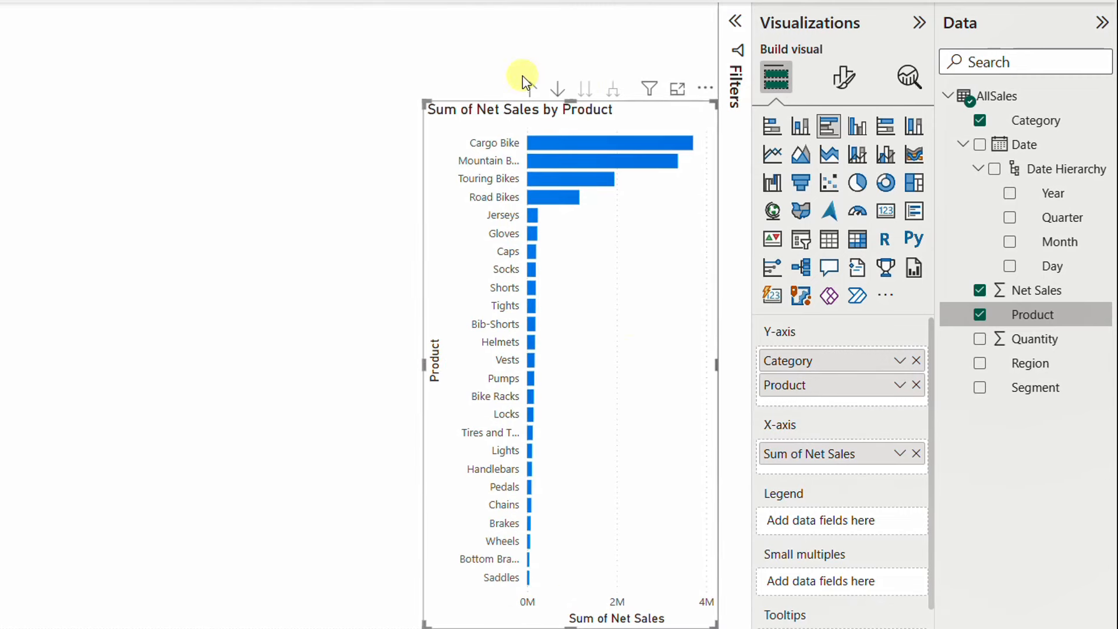
{"action": "left_click", "coordinate": [527, 91]}
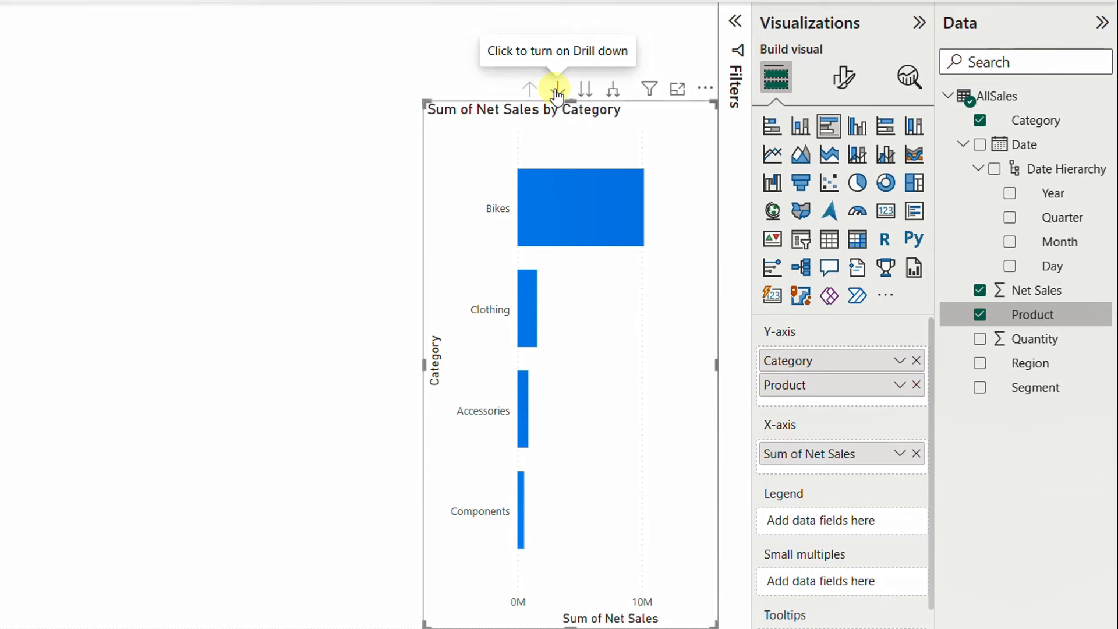
Turn on drill-down mode for the chart and drill into Bikes and Clothing, returning to the Category level after each
{"action": "left_click", "coordinate": [558, 91]}
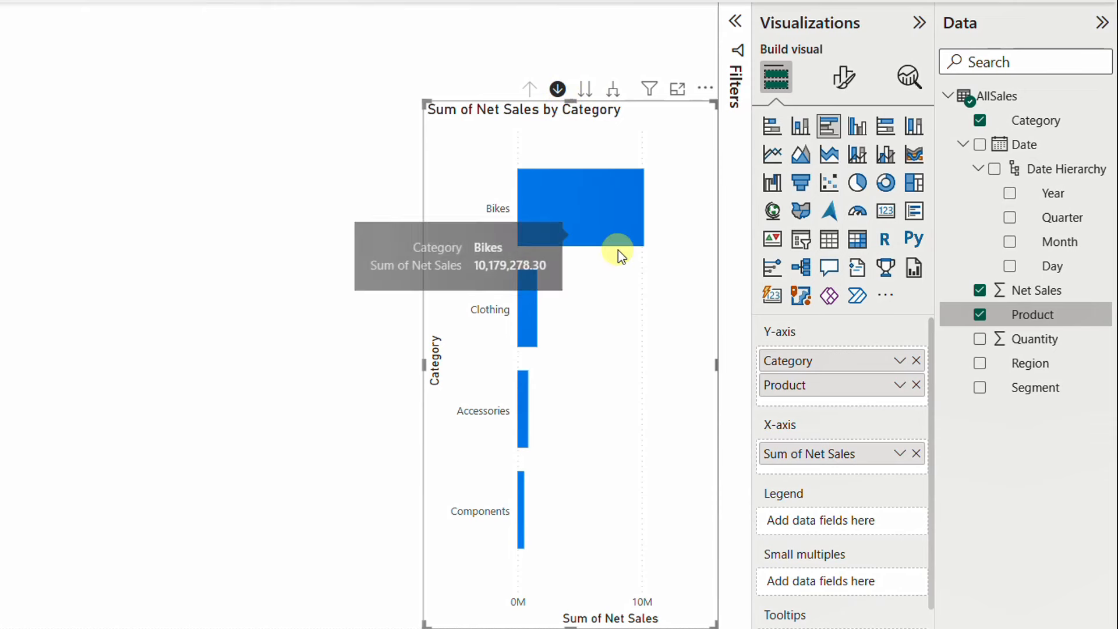
{"action": "left_click", "coordinate": [582, 205]}
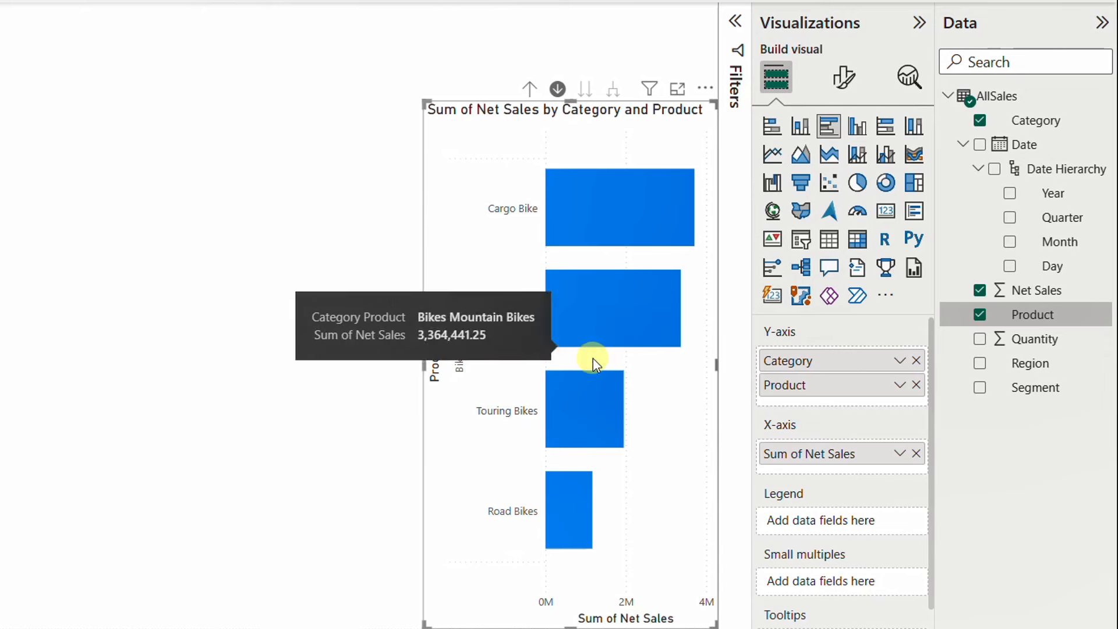
{"action": "left_click", "coordinate": [528, 90]}
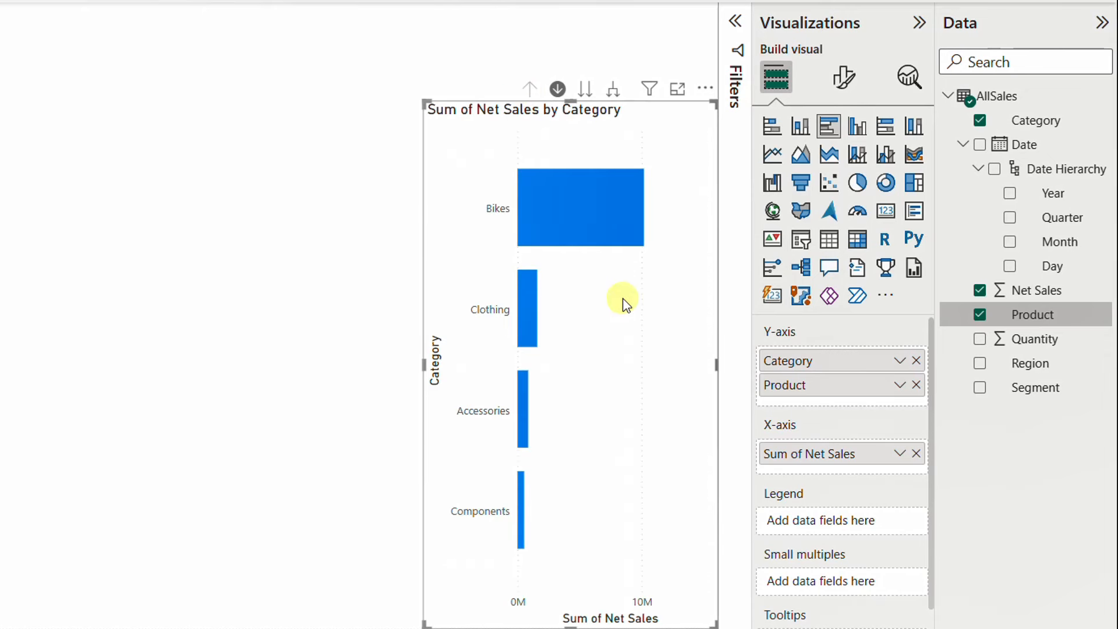
{"action": "left_click", "coordinate": [523, 315]}
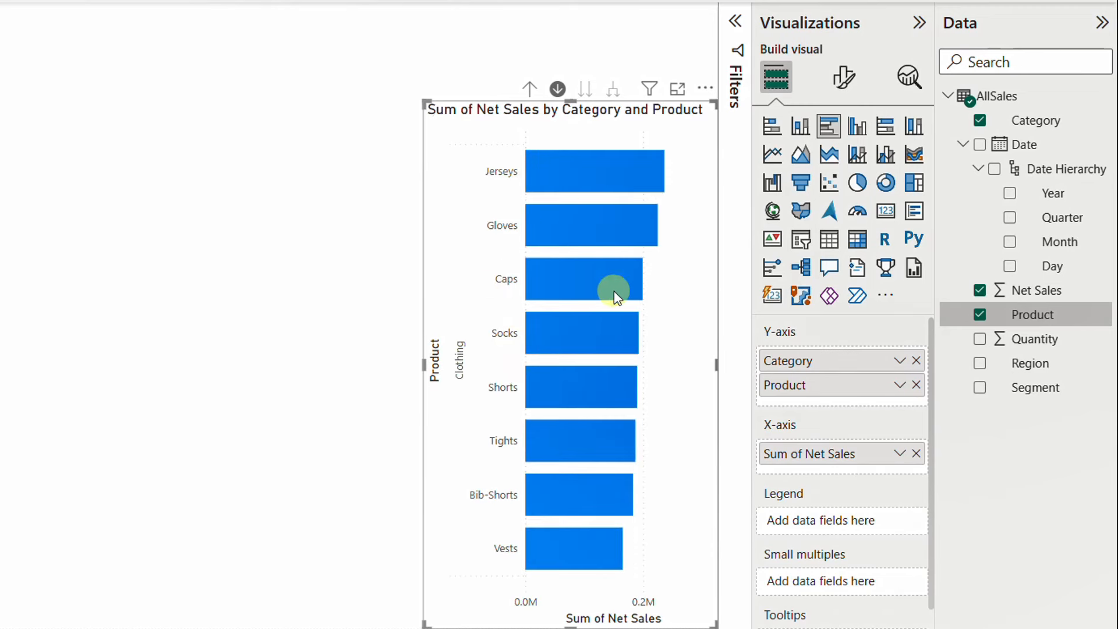
{"action": "mouse_move", "coordinate": [618, 502]}
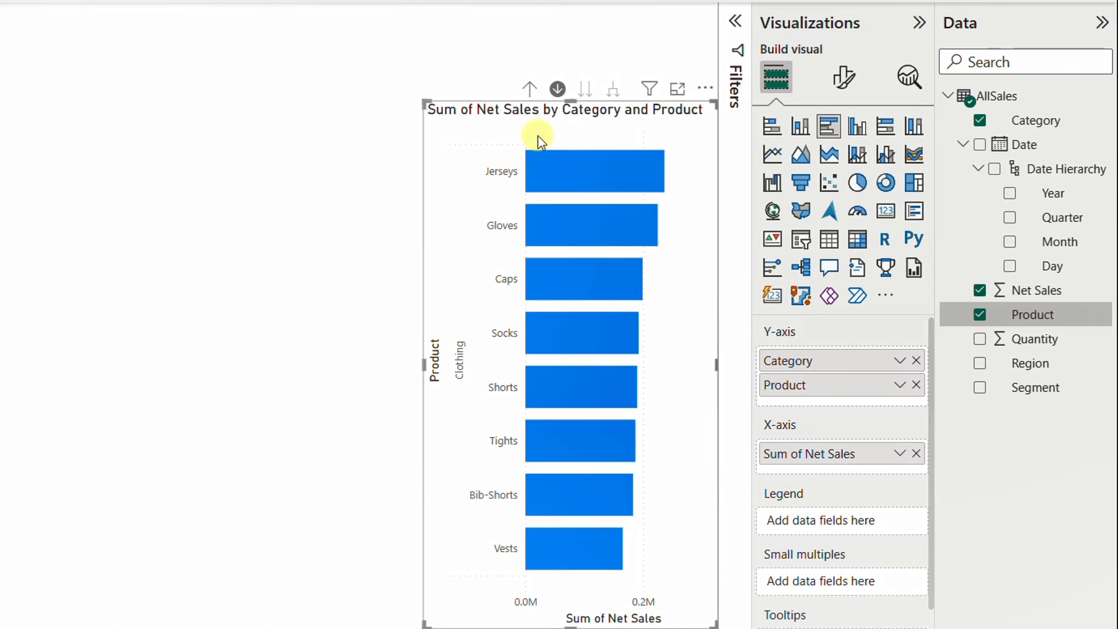
{"action": "left_click", "coordinate": [529, 89]}
{"action": "mouse_move", "coordinate": [524, 497]}
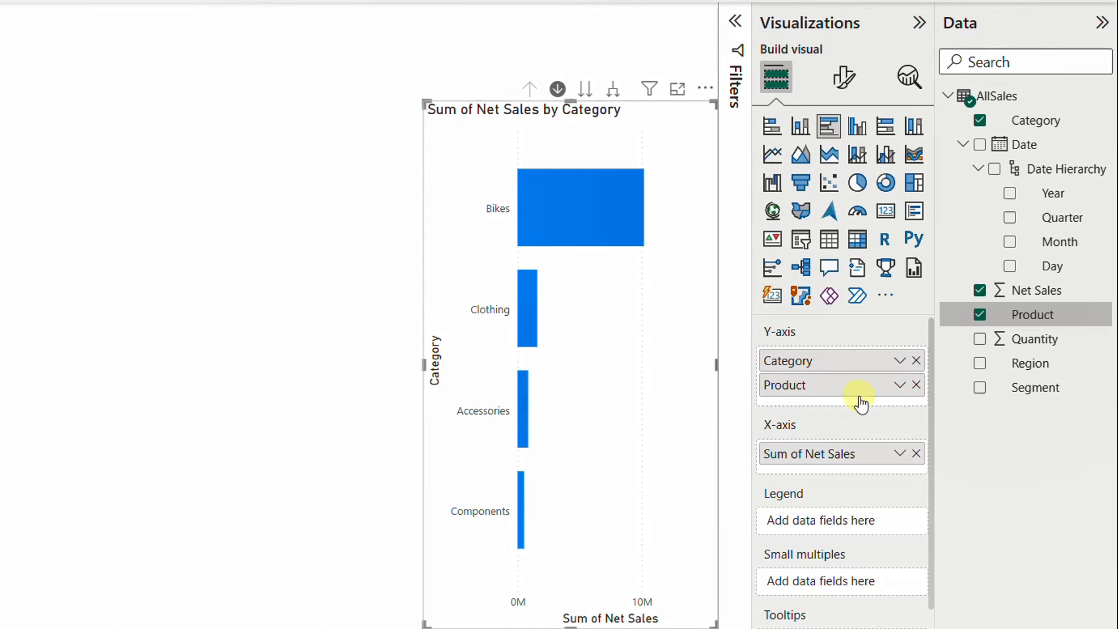
Turn off the bar chart's title and its Y-axis title
{"action": "left_click", "coordinate": [840, 82]}
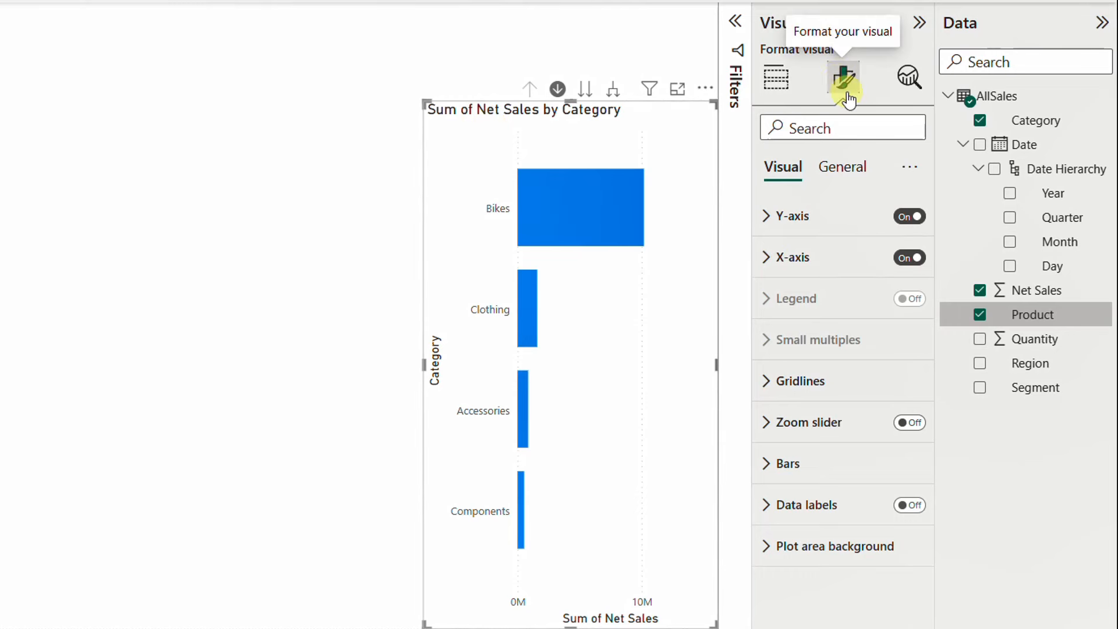
{"action": "left_click", "coordinate": [850, 170]}
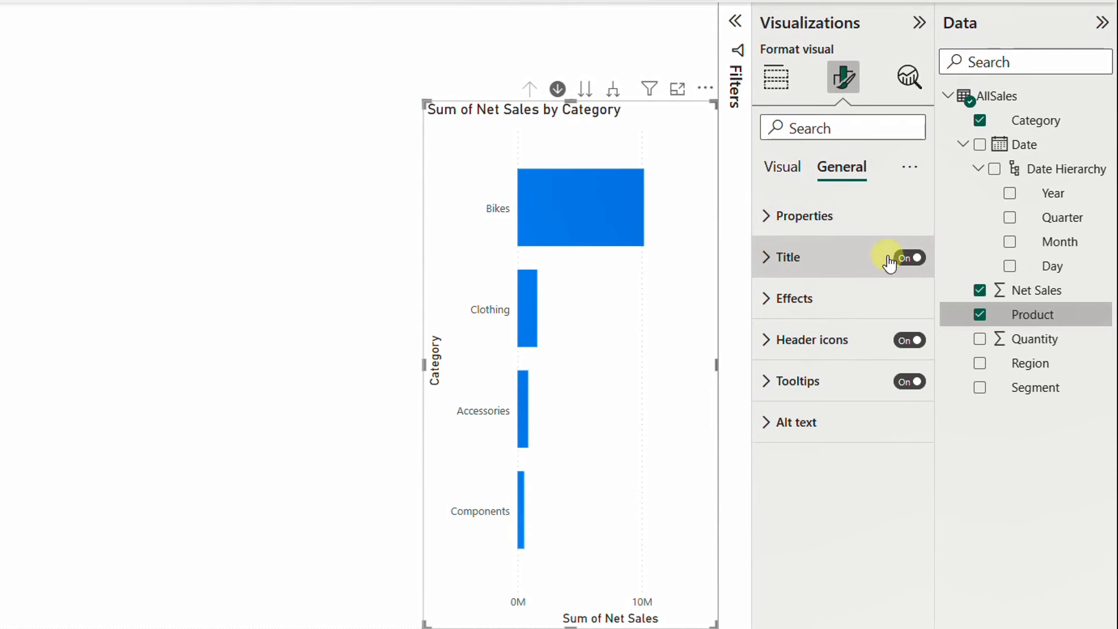
{"action": "left_click", "coordinate": [909, 258]}
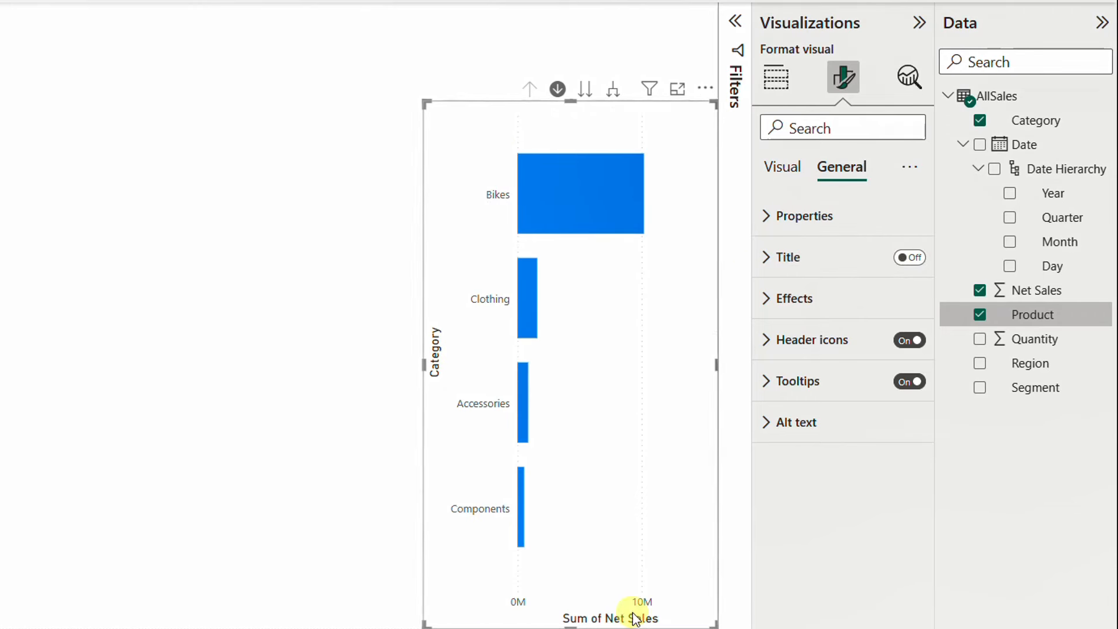
{"action": "left_click", "coordinate": [786, 173]}
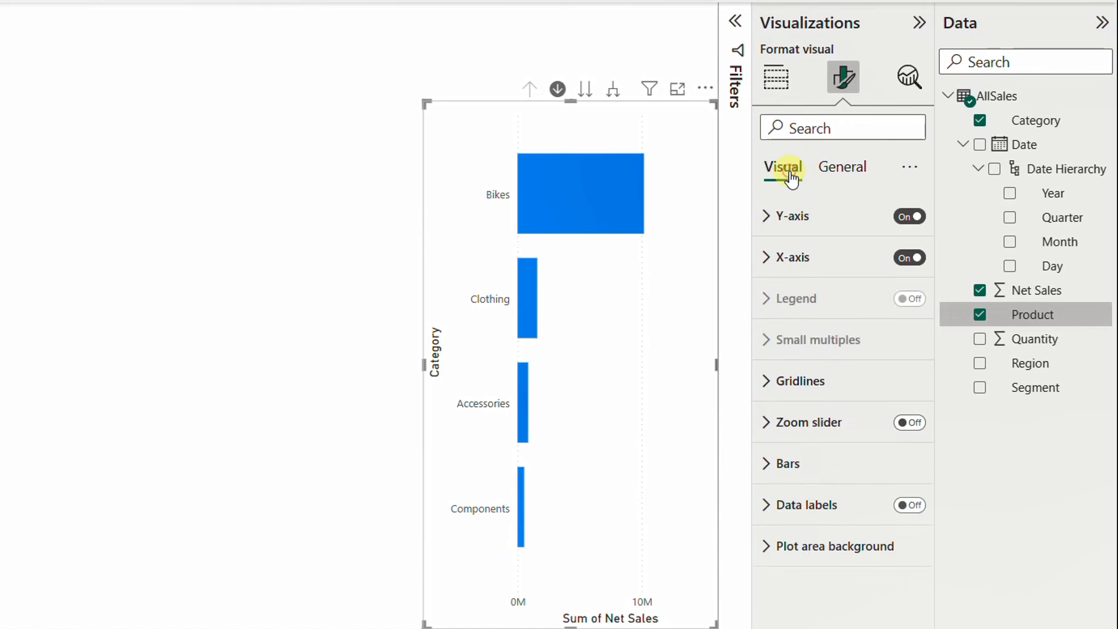
{"action": "left_click", "coordinate": [768, 224]}
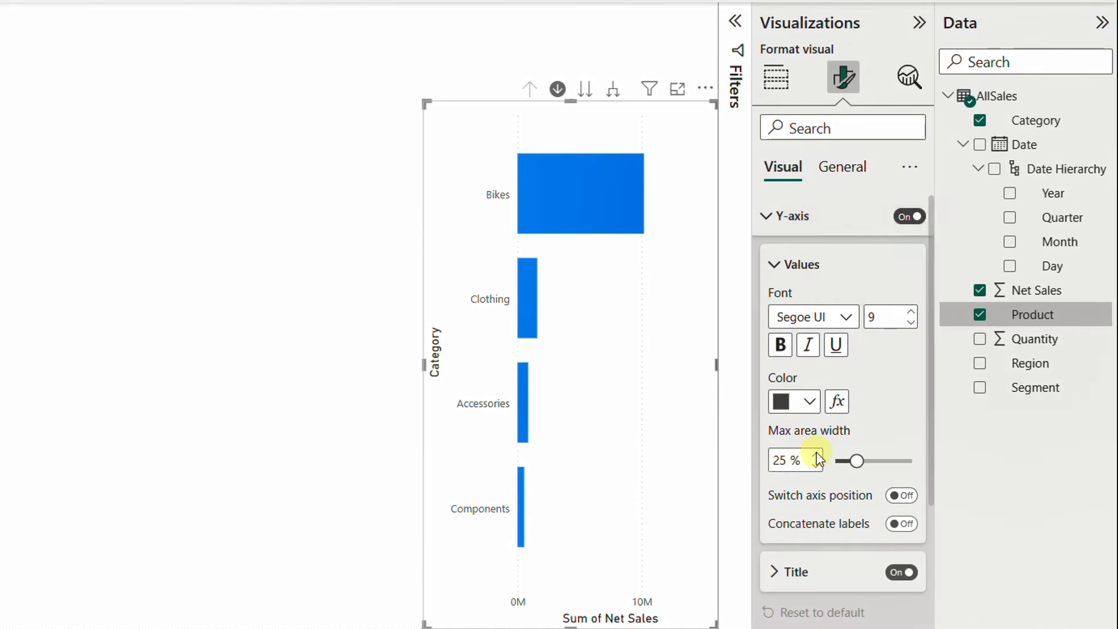
{"action": "left_click", "coordinate": [901, 574]}
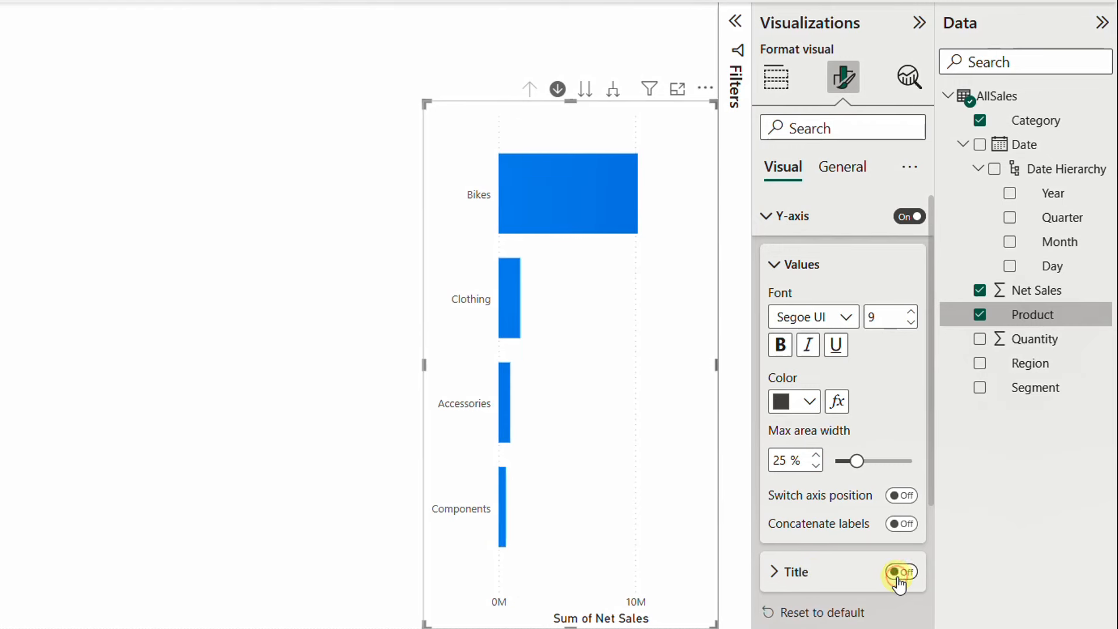
{"action": "left_click", "coordinate": [768, 218]}
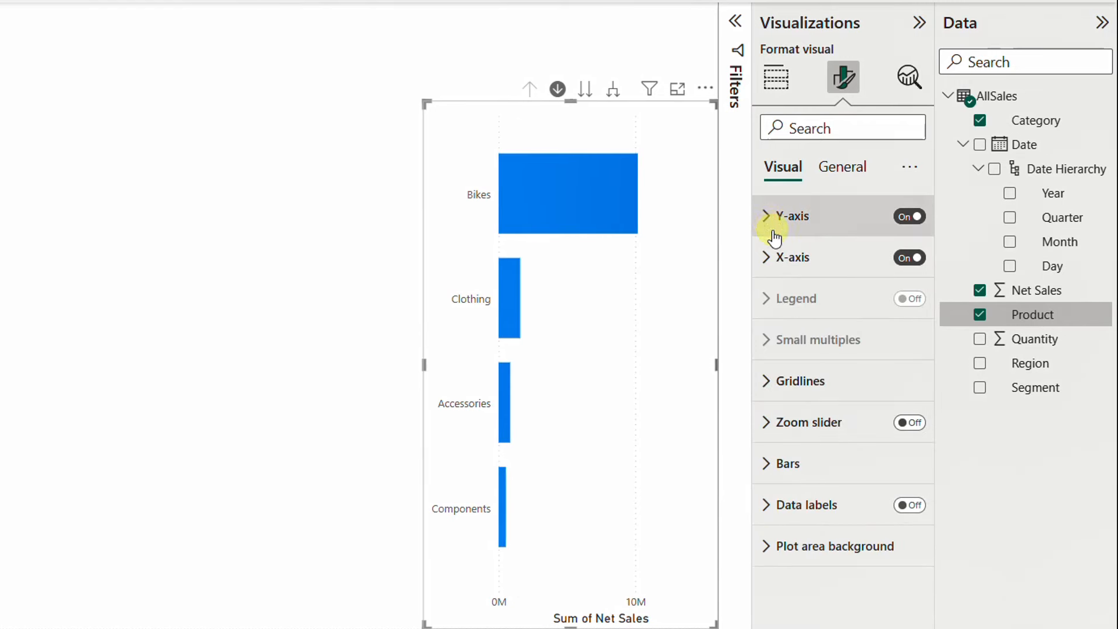
Turn off the bar chart's X-axis title and the X-axis itself
{"action": "left_click", "coordinate": [763, 258]}
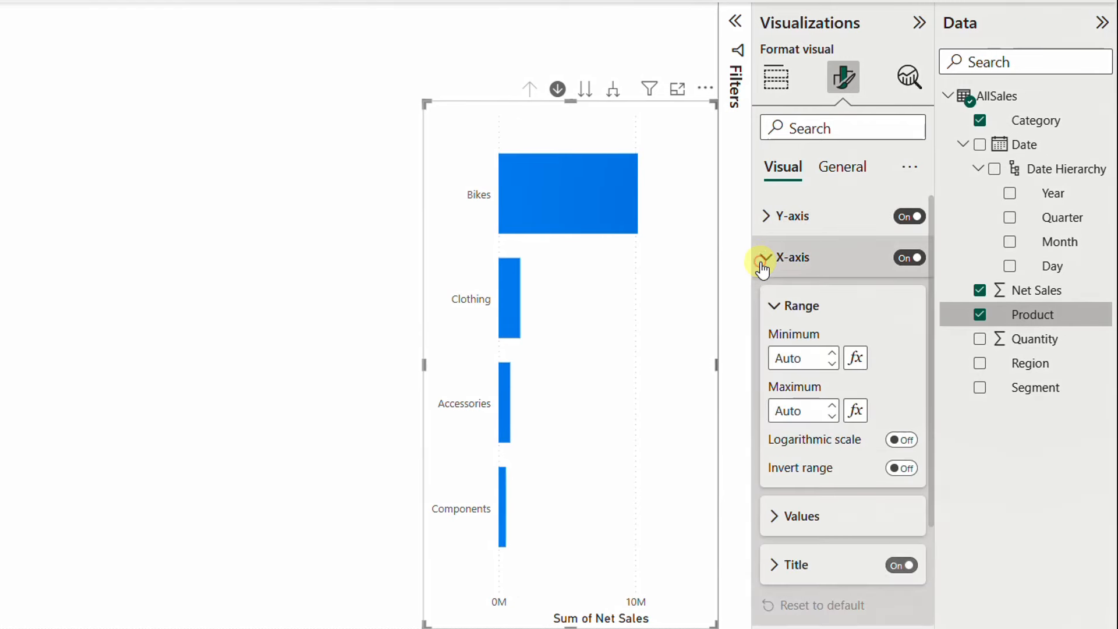
{"action": "left_click", "coordinate": [900, 566]}
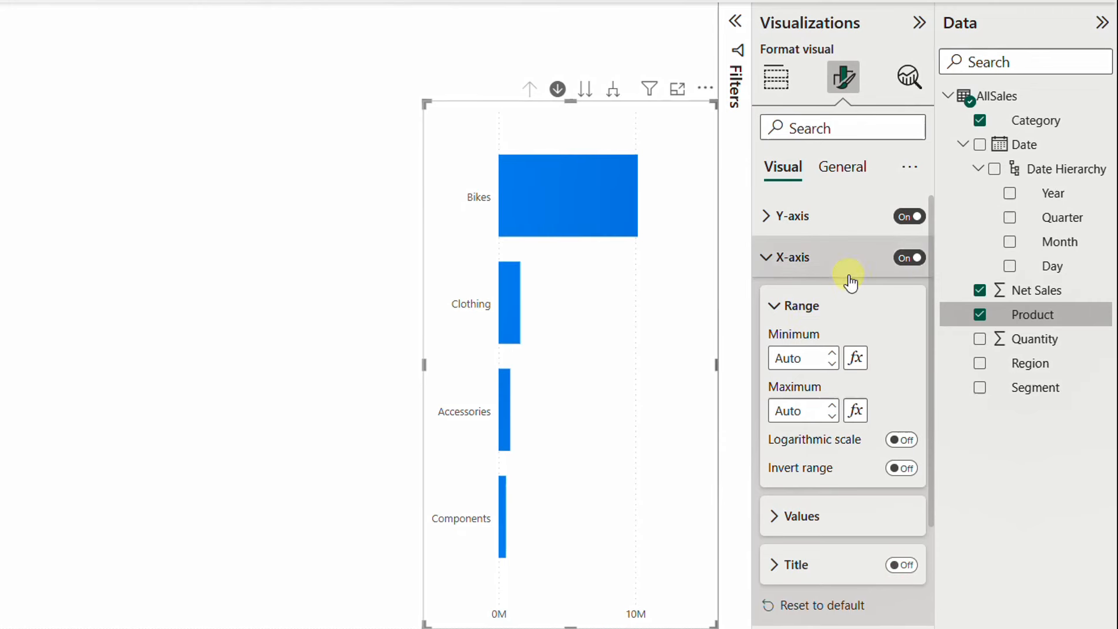
{"action": "left_click", "coordinate": [904, 259]}
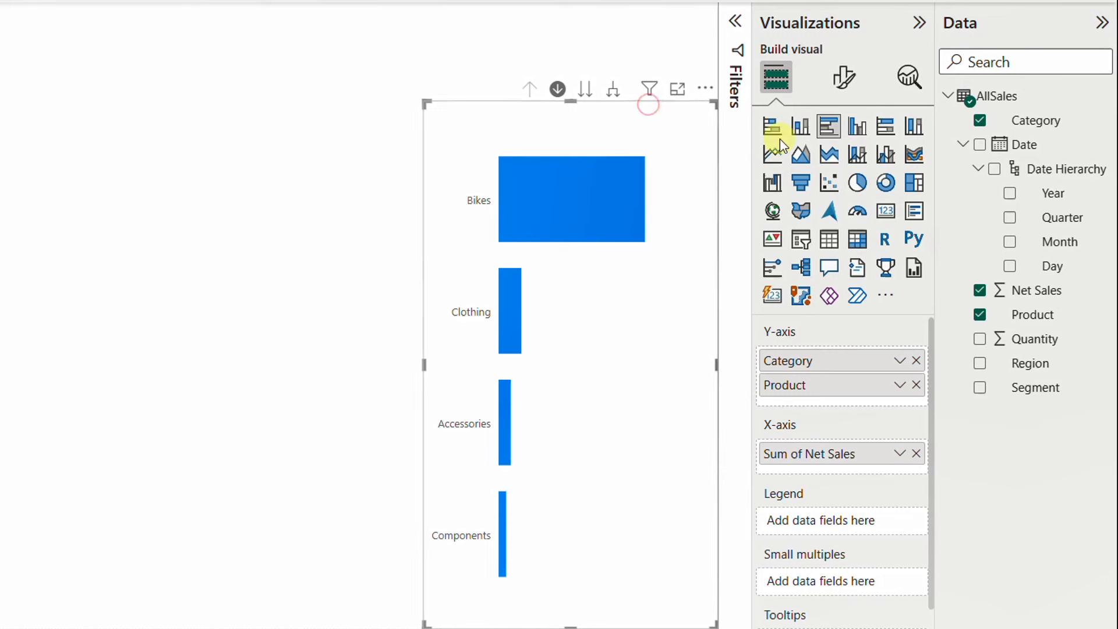
Turn on data labels for the bars of the Net Sales chart
{"action": "left_click", "coordinate": [848, 88]}
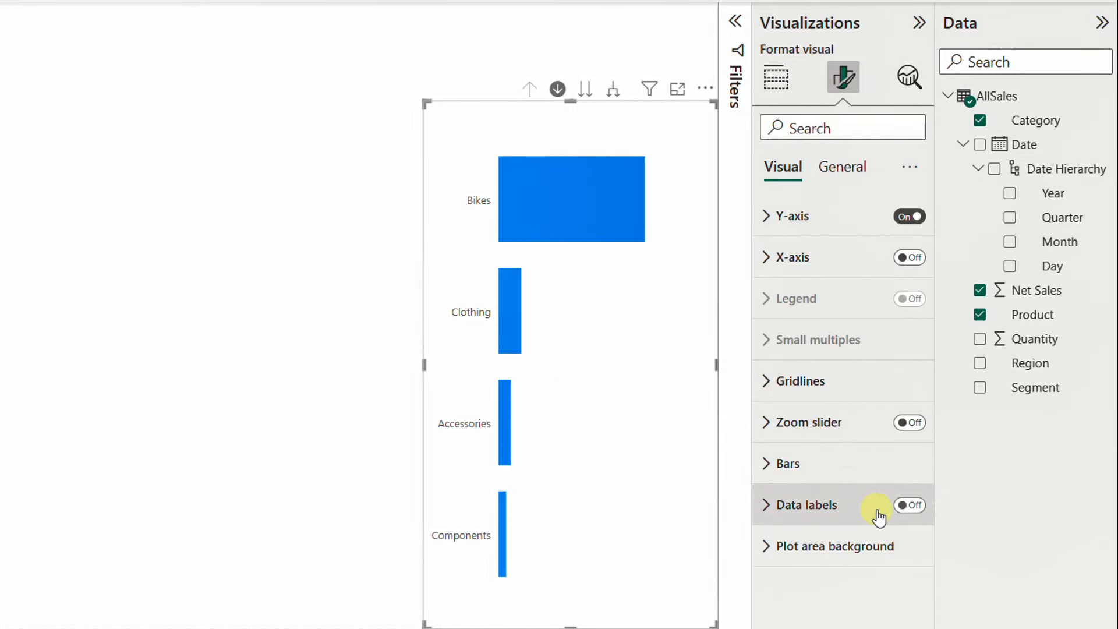
{"action": "left_click", "coordinate": [912, 505]}
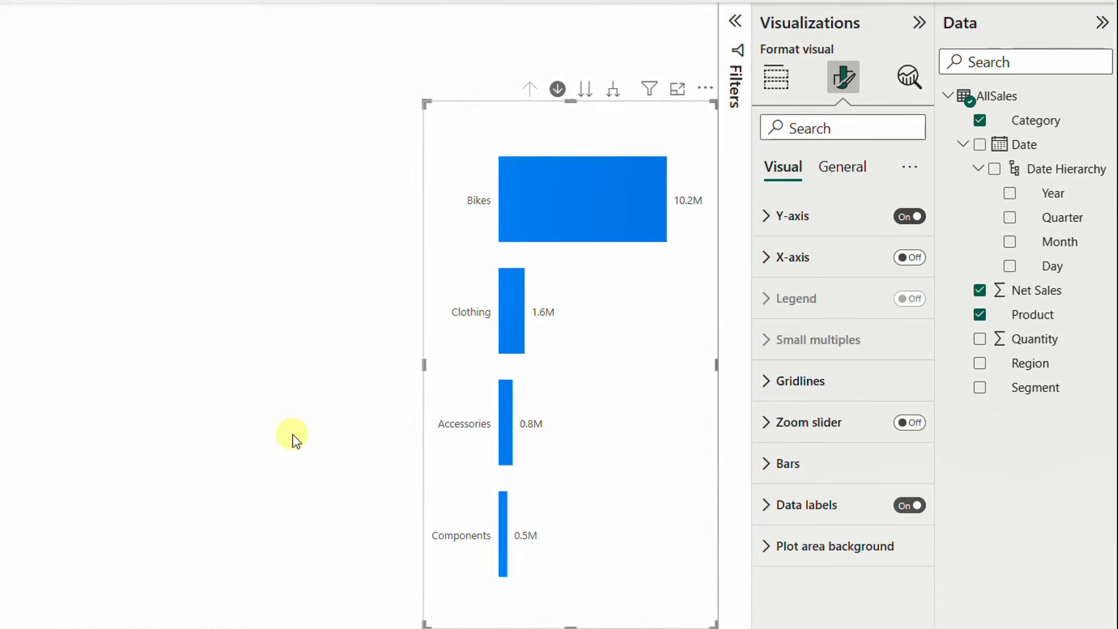
{"action": "left_click", "coordinate": [224, 364]}
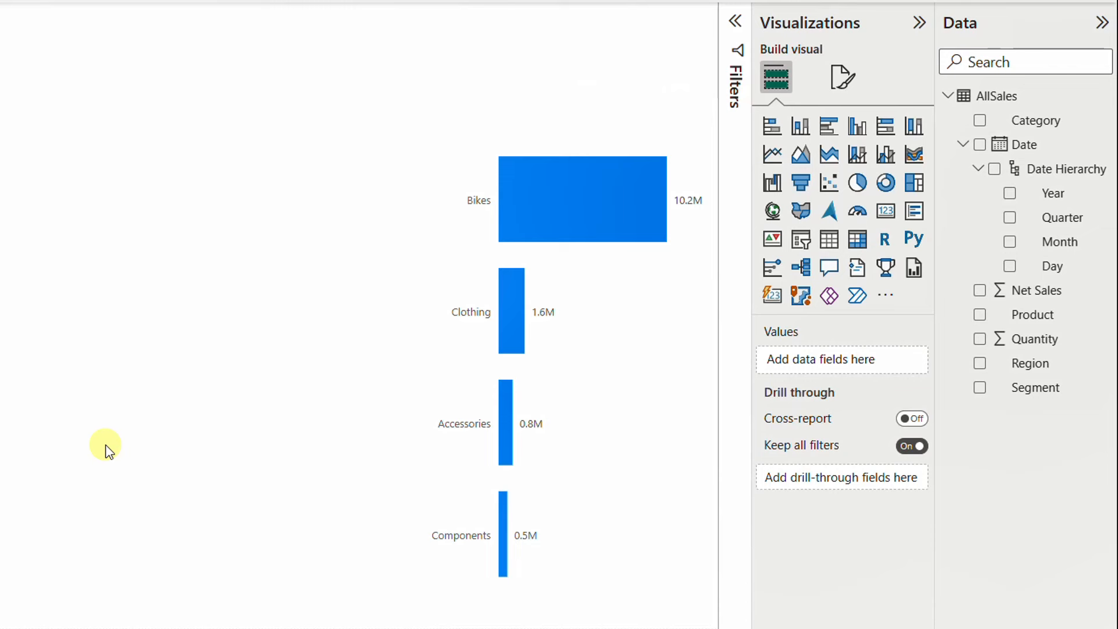
{"action": "left_click", "coordinate": [242, 175]}
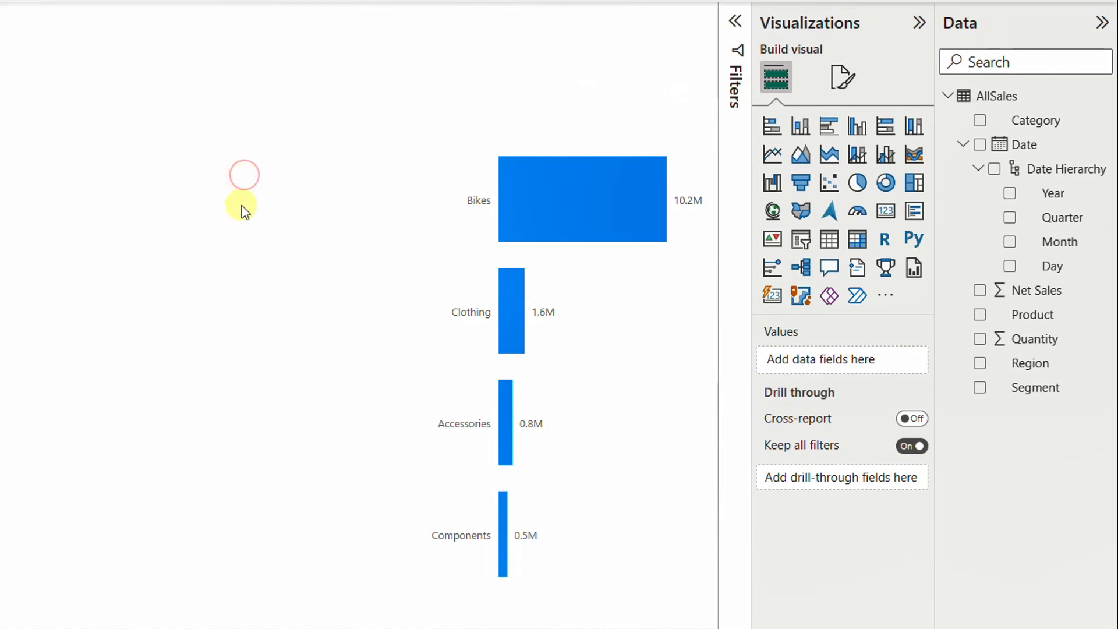
Turn on the shadow effect for the Net Sales bar chart
{"action": "left_click", "coordinate": [526, 123]}
{"action": "left_click", "coordinate": [850, 81]}
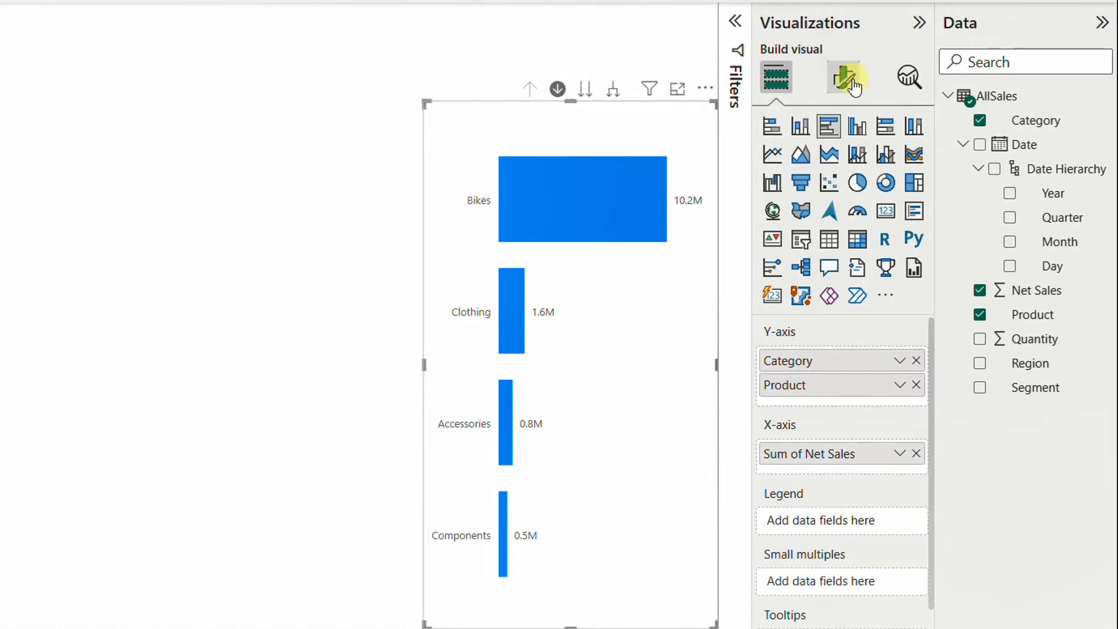
{"action": "left_click", "coordinate": [844, 172]}
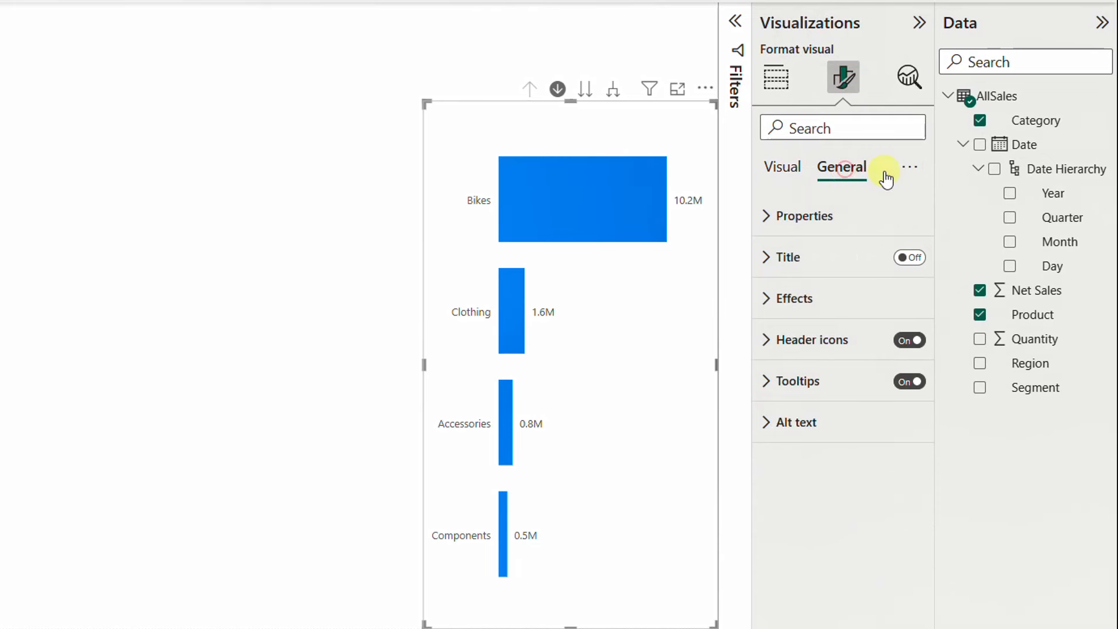
{"action": "left_click", "coordinate": [771, 298]}
{"action": "scroll", "coordinate": [886, 351], "scroll_direction": "down", "scroll_amount": 2}
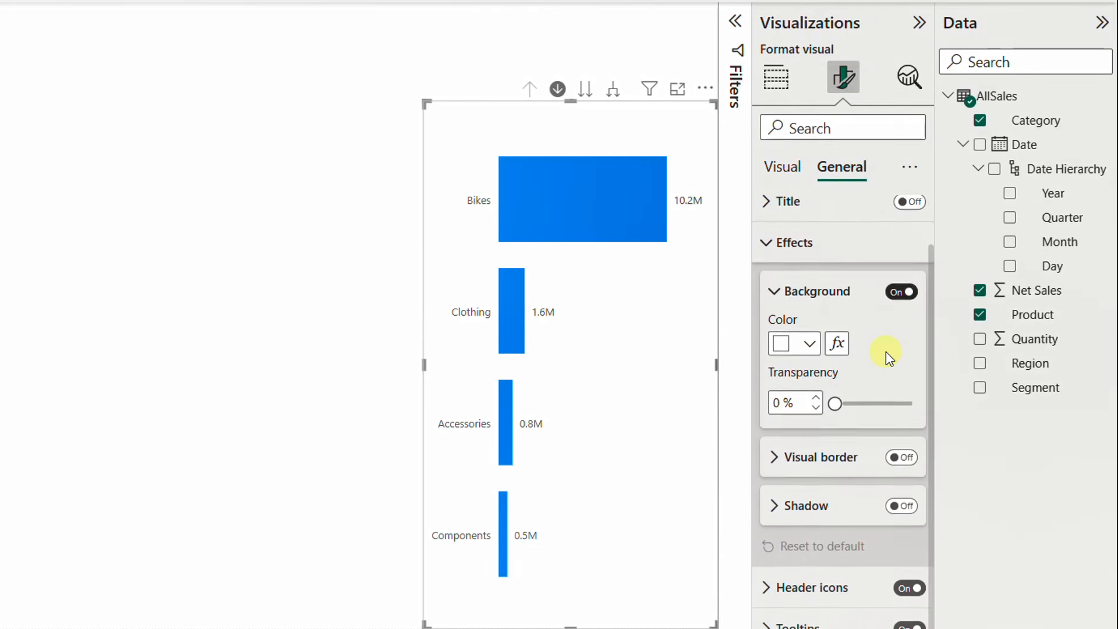
{"action": "left_click", "coordinate": [902, 499]}
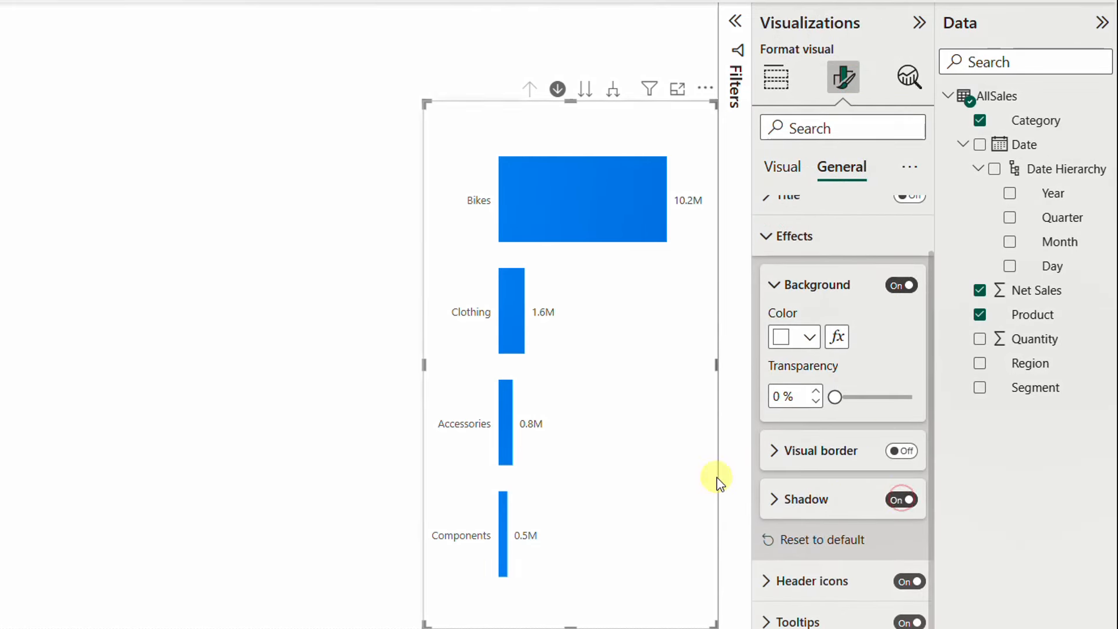
{"action": "left_click", "coordinate": [292, 416]}
Move the bar chart to the page's lower-left corner and reduce its height slightly from the top, checking the fit at the Product level
{"action": "left_click_drag", "start_coordinate": [554, 115], "coordinate": [452, 95]}
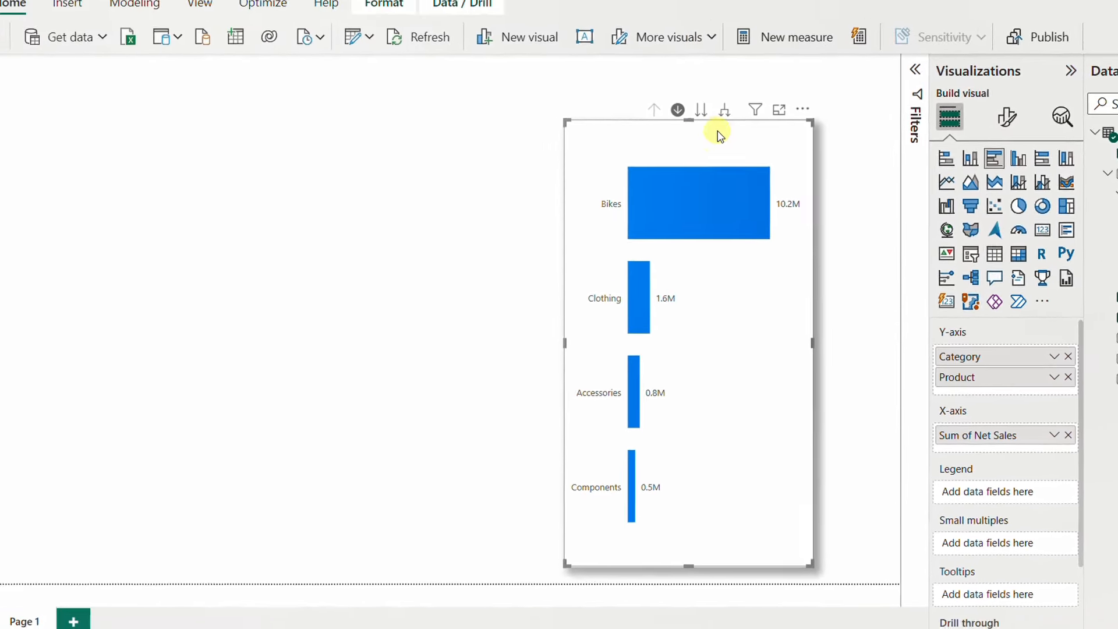
{"action": "left_click_drag", "start_coordinate": [767, 139], "coordinate": [185, 185]}
{"action": "left_click", "coordinate": [164, 166]}
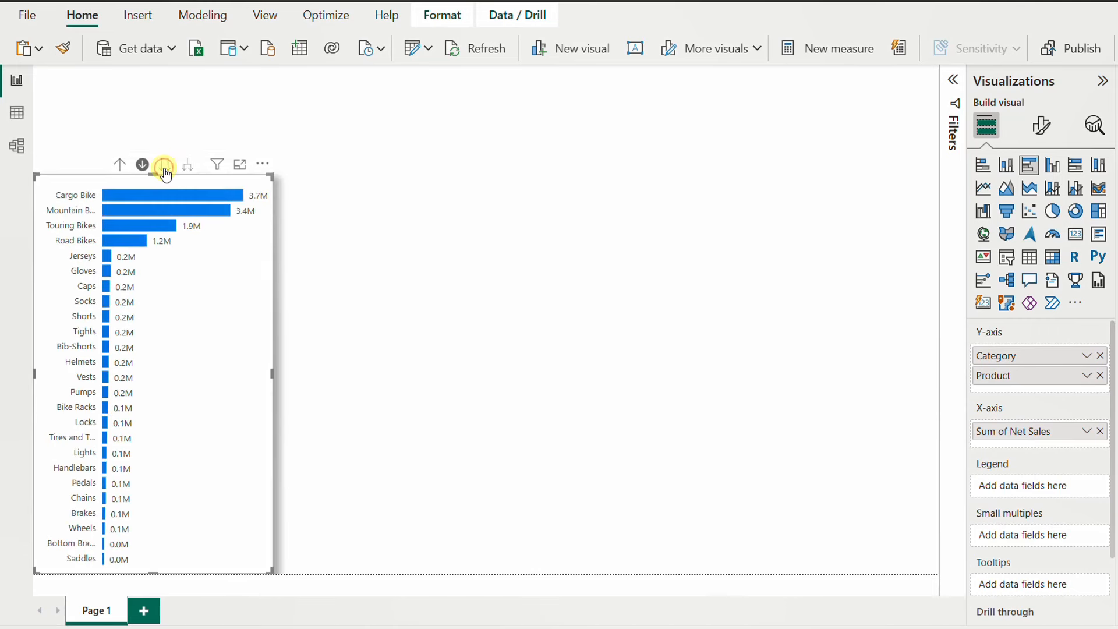
{"action": "left_click_drag", "start_coordinate": [153, 172], "coordinate": [150, 197]}
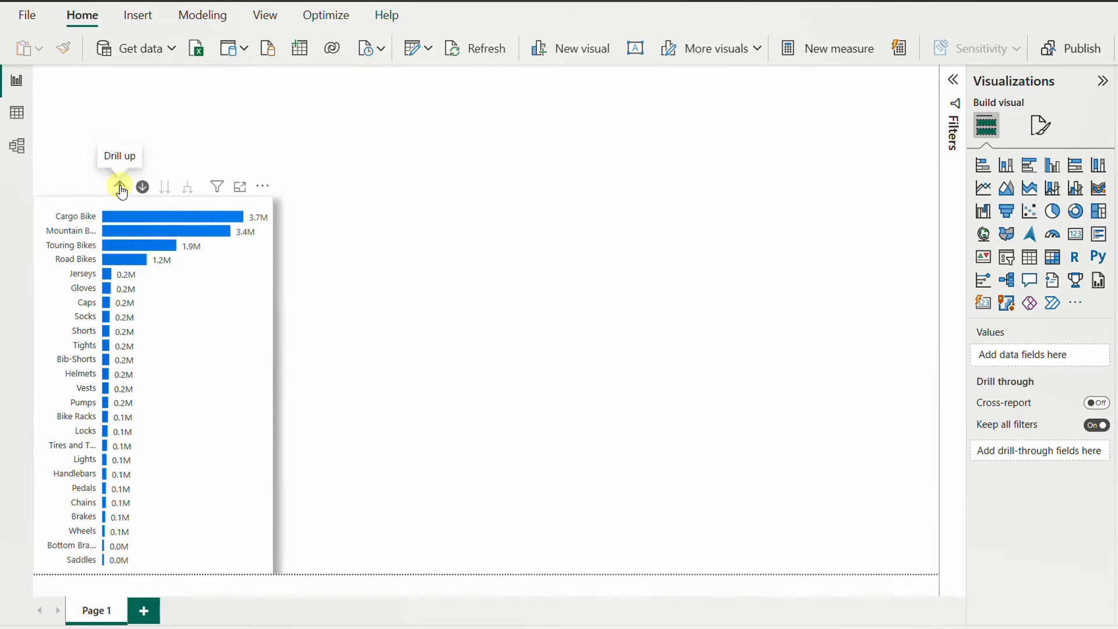
{"action": "left_click", "coordinate": [120, 188]}
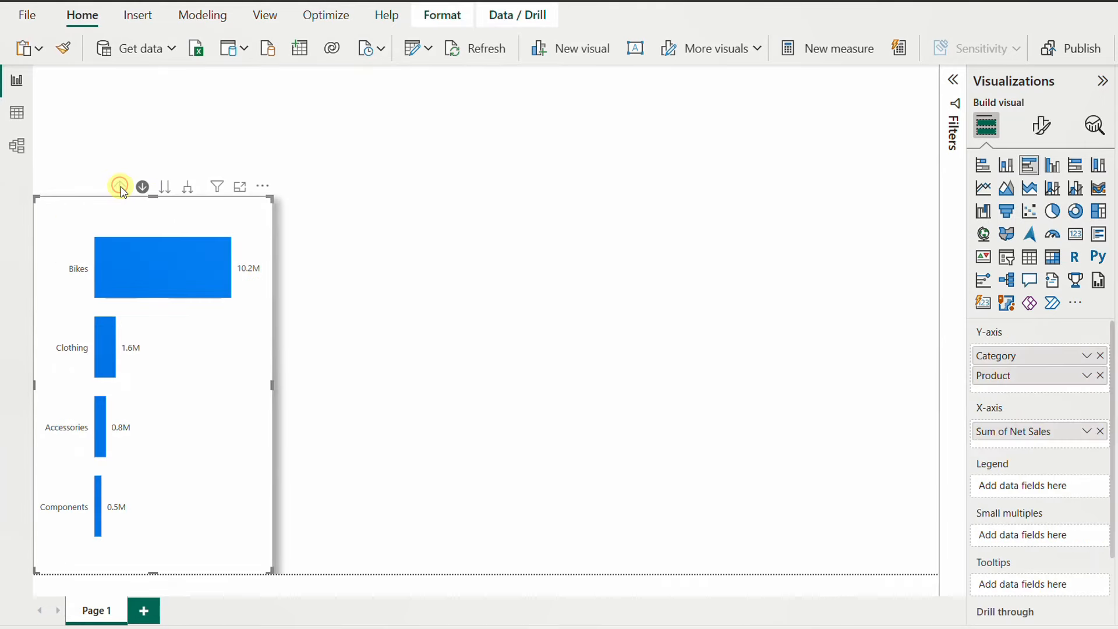
Add a slicer in the empty area beside the bar chart and assign it the Year field from the Date Hierarchy
{"action": "left_click", "coordinate": [275, 477]}
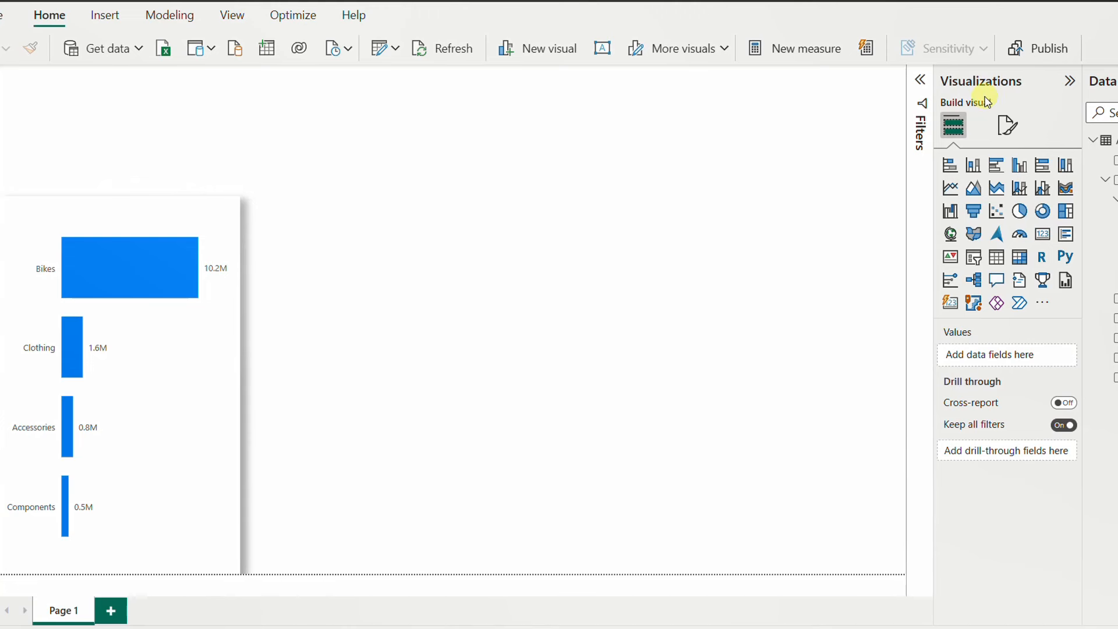
{"action": "left_click", "coordinate": [978, 262]}
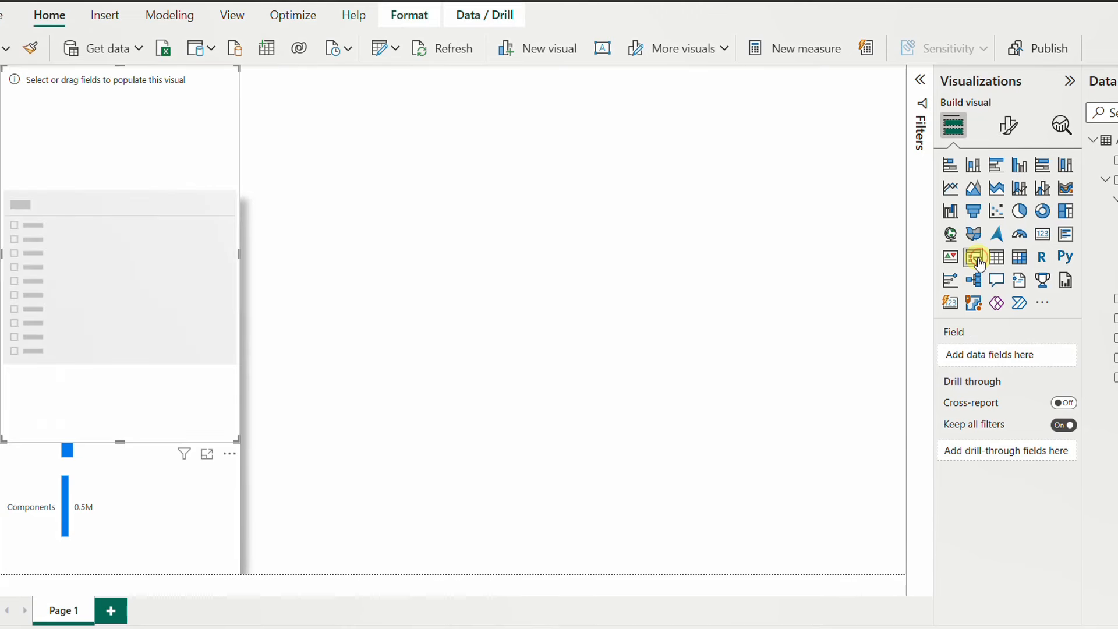
{"action": "left_click_drag", "start_coordinate": [175, 80], "coordinate": [521, 163]}
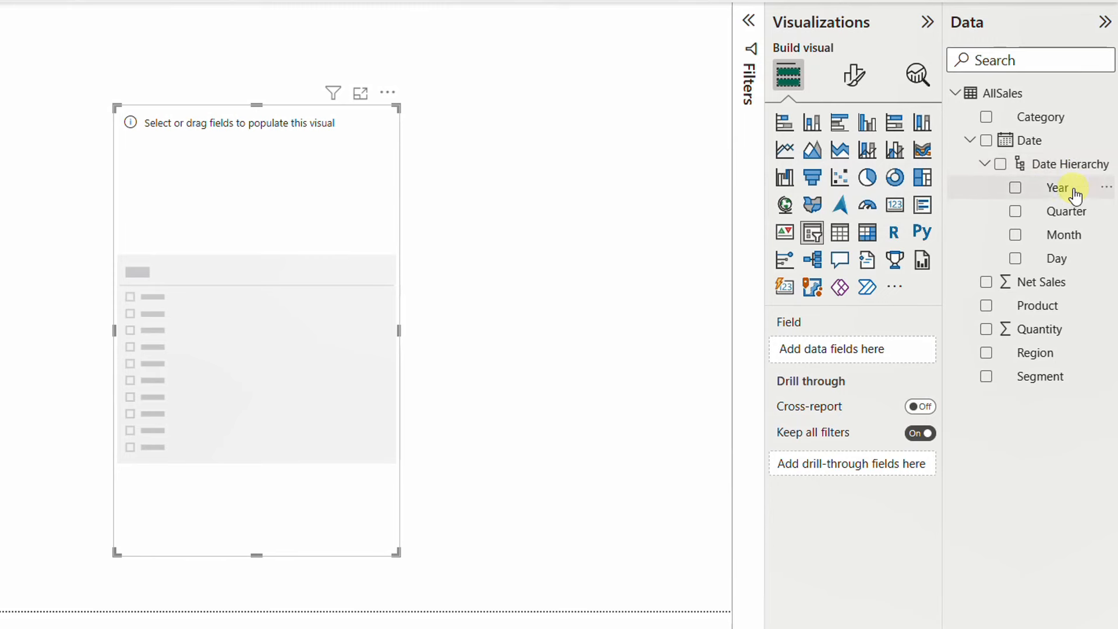
{"action": "left_click_drag", "start_coordinate": [1074, 194], "coordinate": [363, 326]}
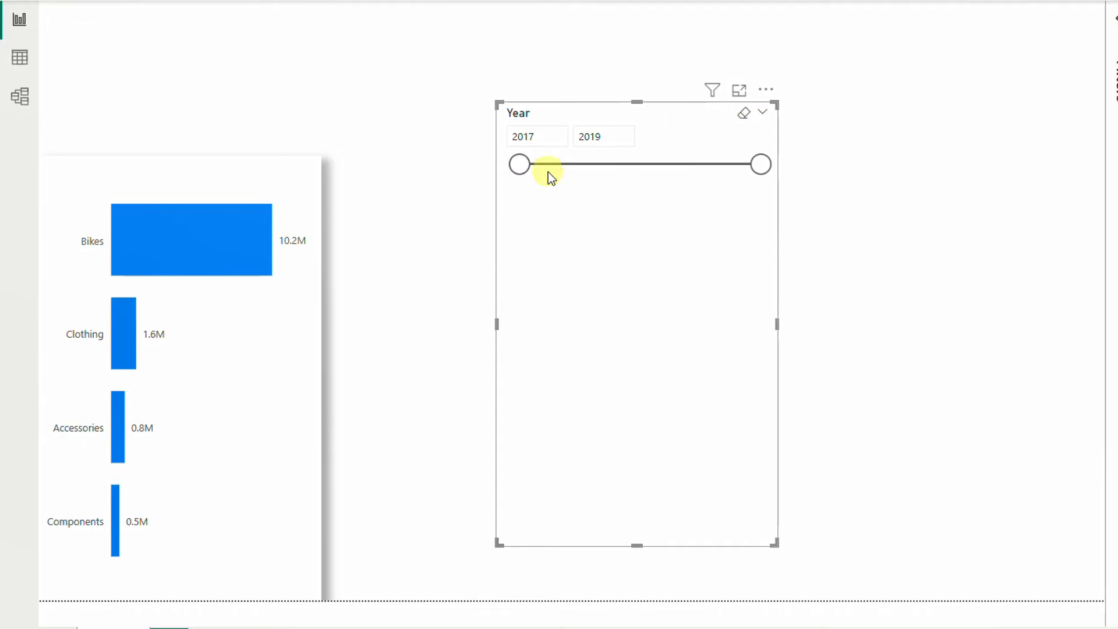
Try out the Year slicer's range by raising its start year to 2018 and to 2019
{"action": "left_click_drag", "start_coordinate": [520, 164], "coordinate": [668, 165]}
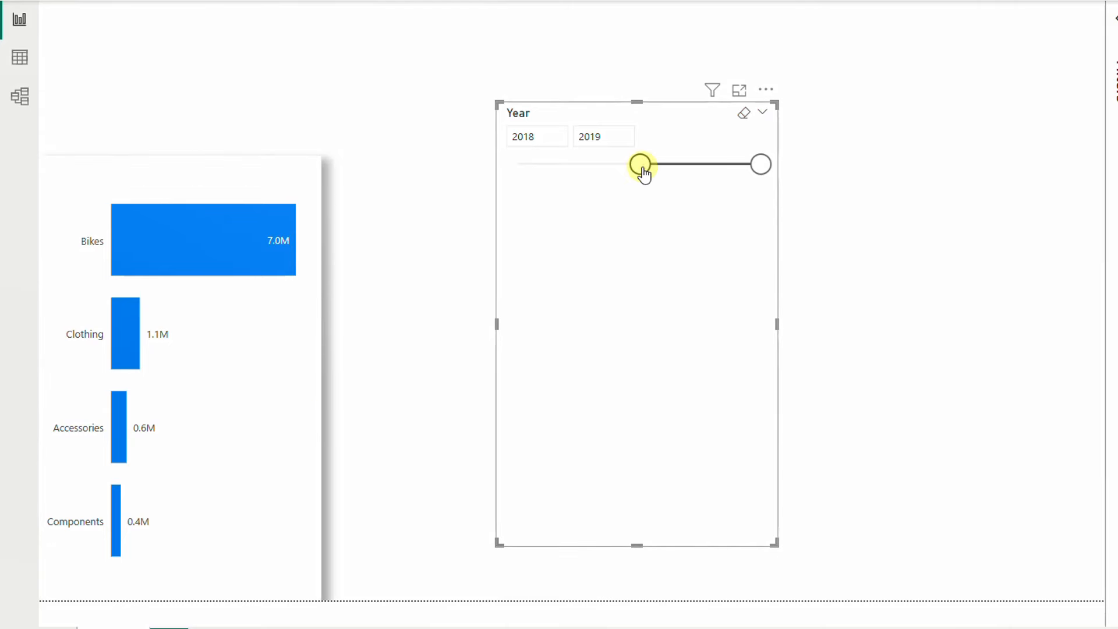
{"action": "left_click_drag", "start_coordinate": [643, 171], "coordinate": [759, 165]}
{"action": "left_click", "coordinate": [699, 111]}
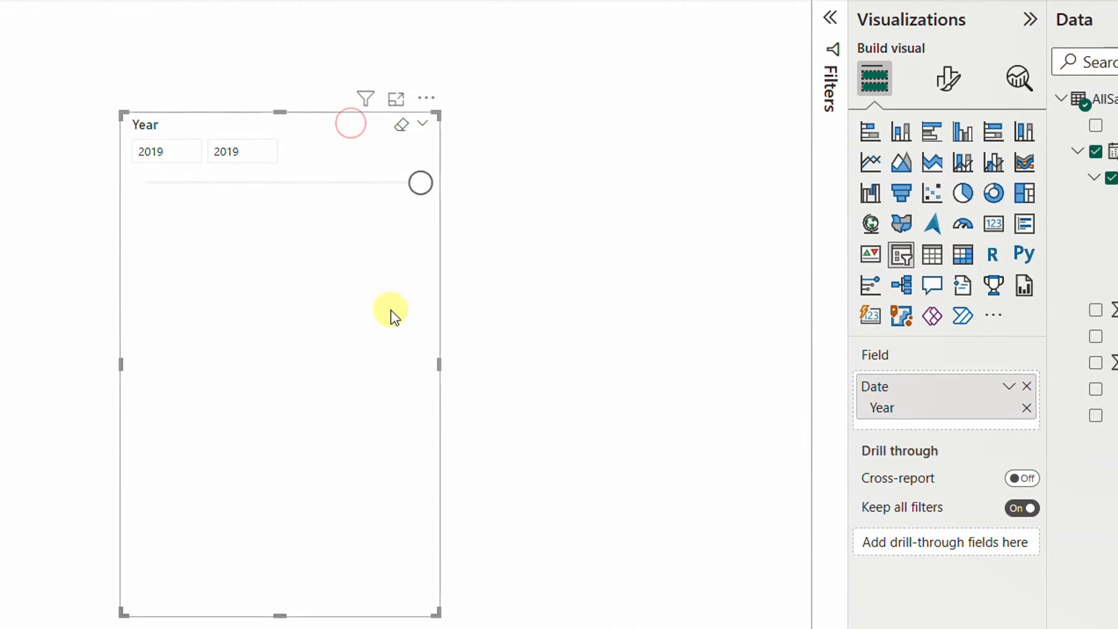
Set the Year slicer's style to Dropdown
{"action": "left_click", "coordinate": [957, 90]}
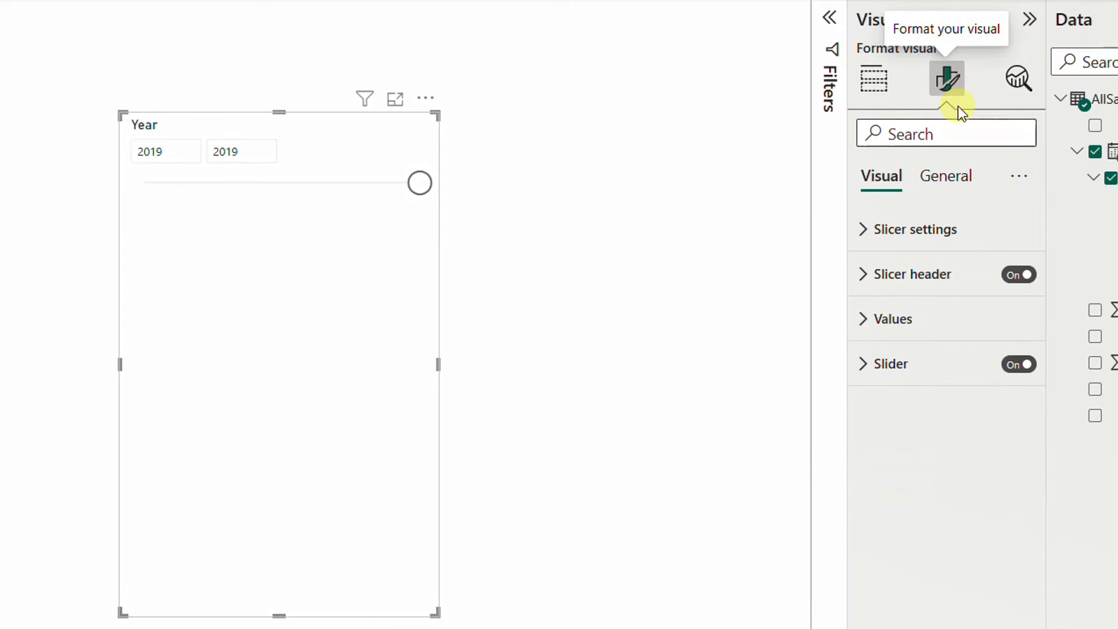
{"action": "left_click", "coordinate": [858, 231]}
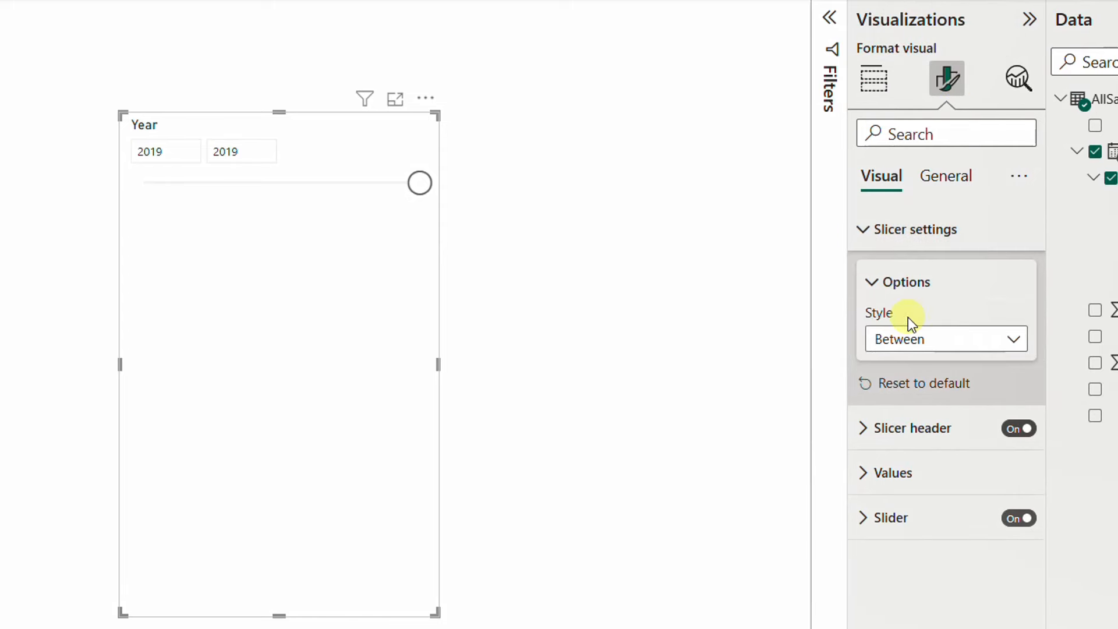
{"action": "left_click", "coordinate": [918, 341]}
{"action": "left_click", "coordinate": [920, 421]}
Try multiple selection in the Year slicer with 2017 and 2019, and clear the selected years
{"action": "left_click", "coordinate": [420, 154]}
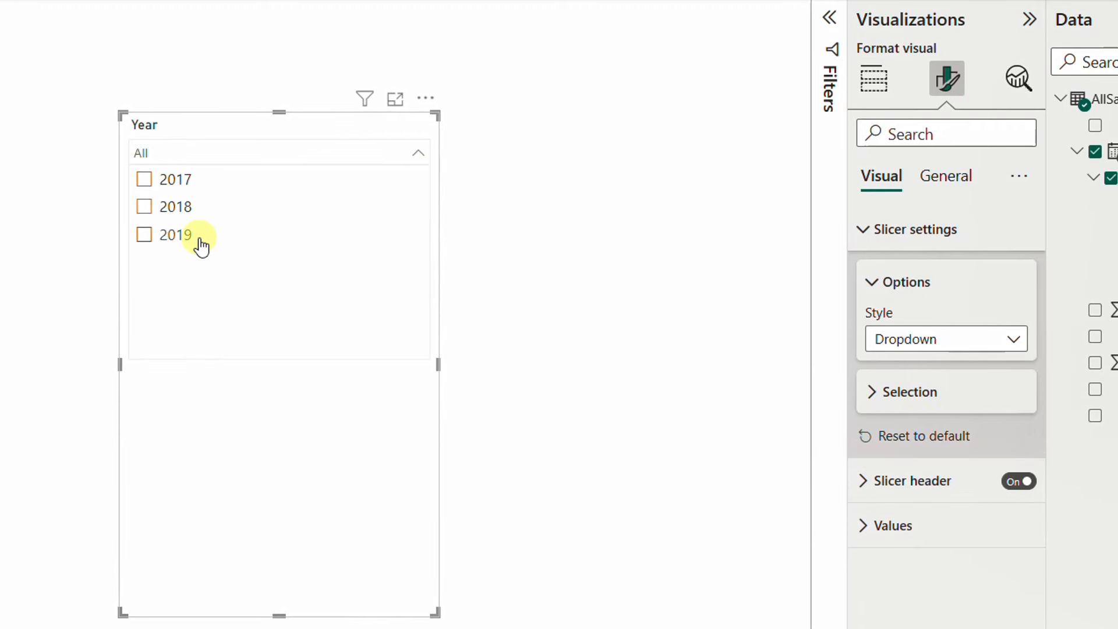
{"action": "left_click", "coordinate": [145, 180]}
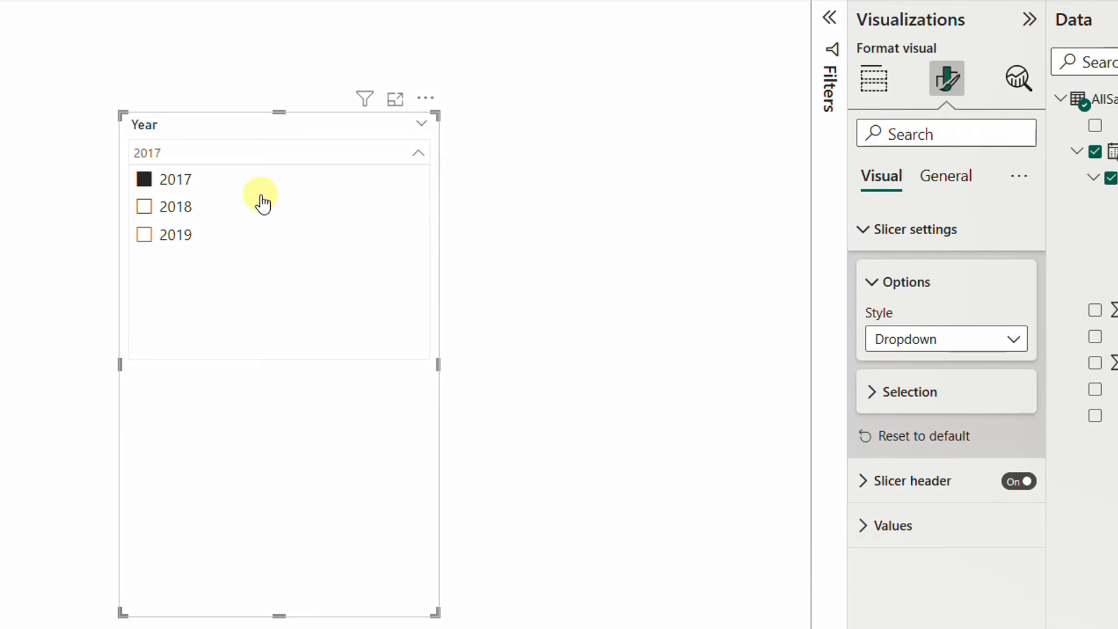
{"action": "left_click", "coordinate": [162, 242]}
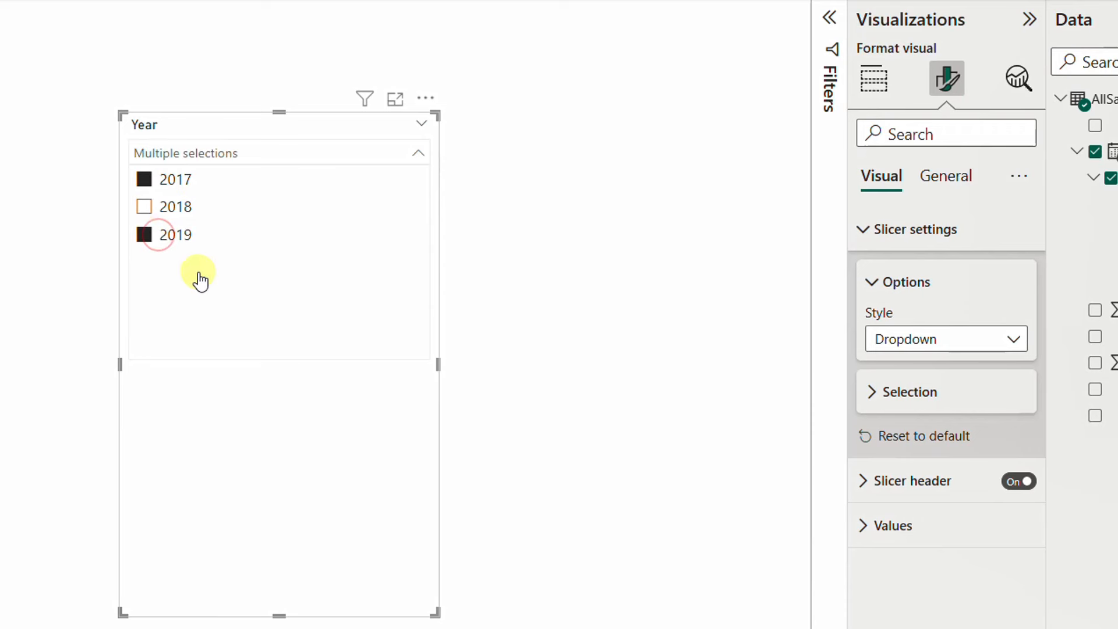
{"action": "left_click", "coordinate": [166, 239]}
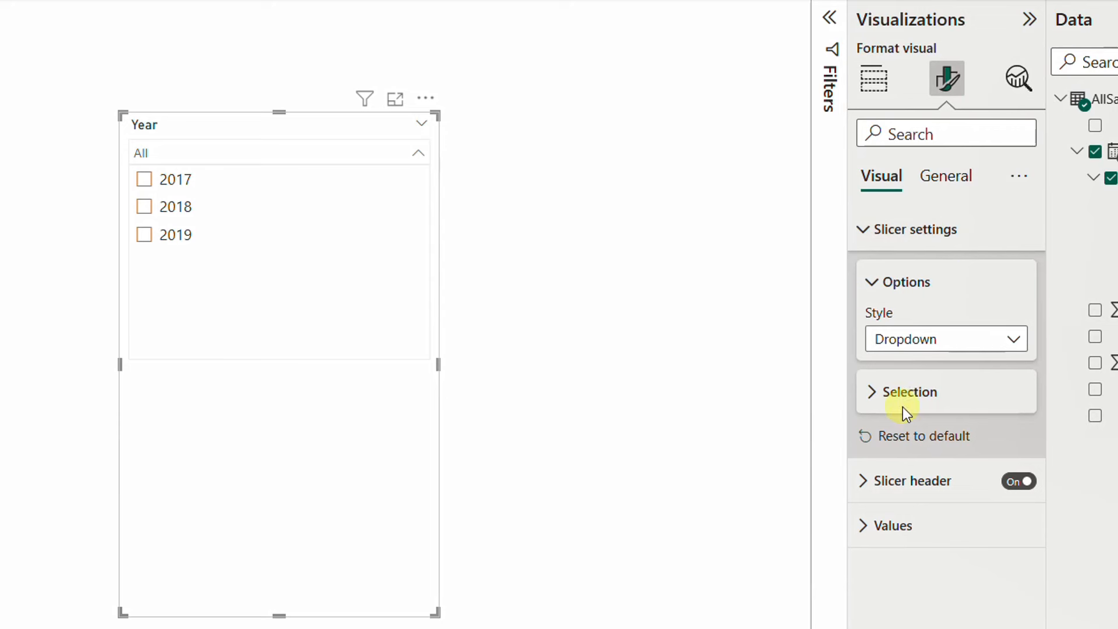
Turn on single select for the Year slicer and choose 2019 as the year
{"action": "left_click", "coordinate": [881, 401]}
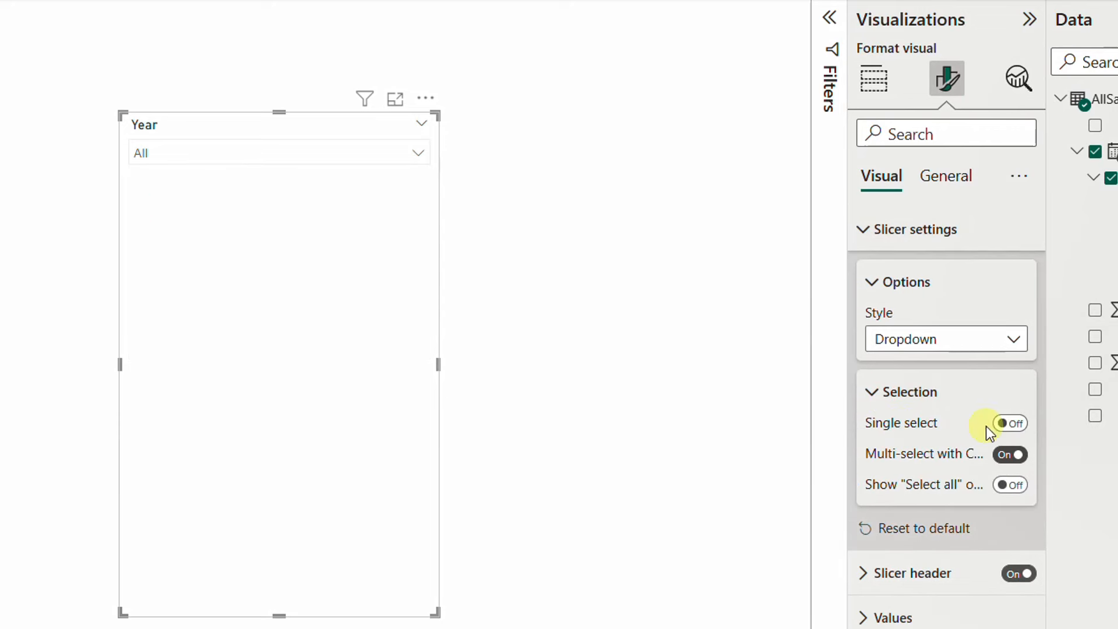
{"action": "left_click", "coordinate": [1012, 424]}
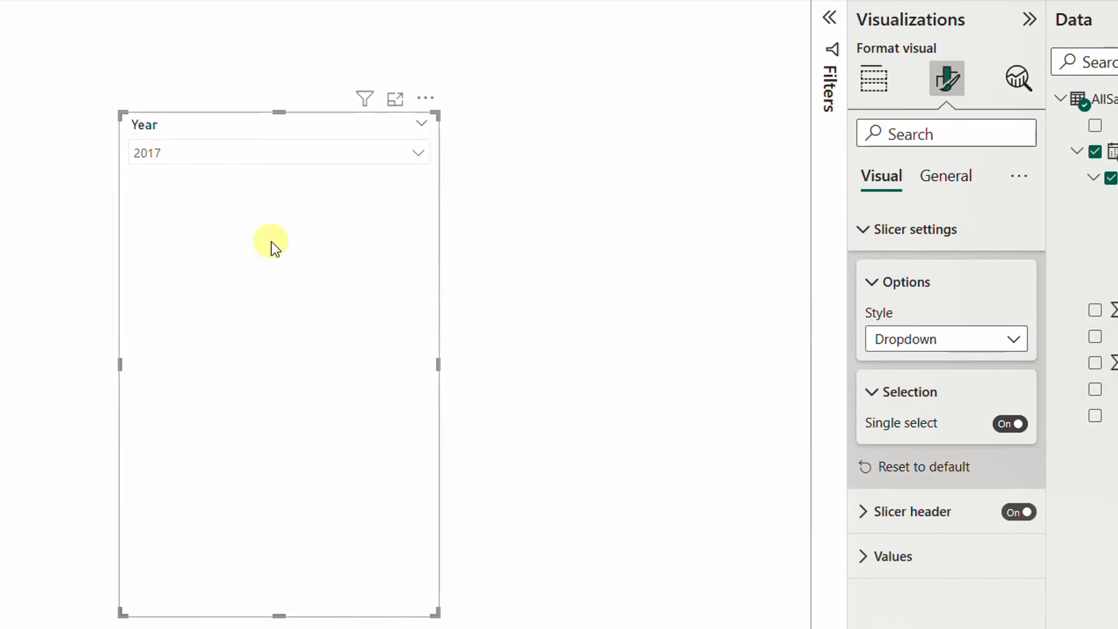
{"action": "left_click", "coordinate": [320, 152]}
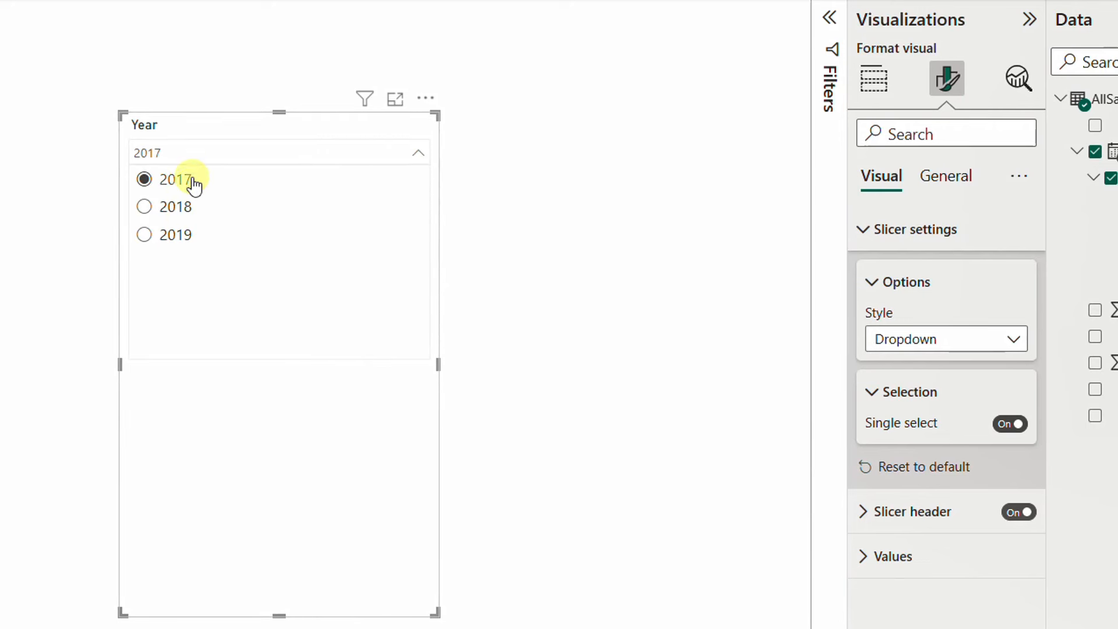
{"action": "left_click", "coordinate": [174, 235]}
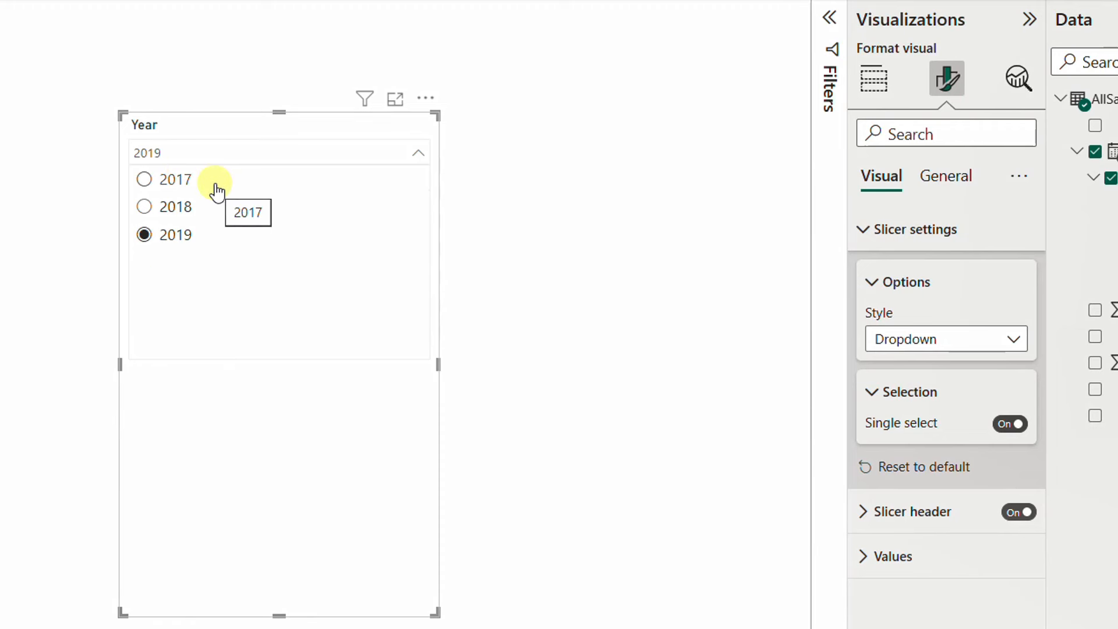
{"action": "left_click", "coordinate": [222, 120]}
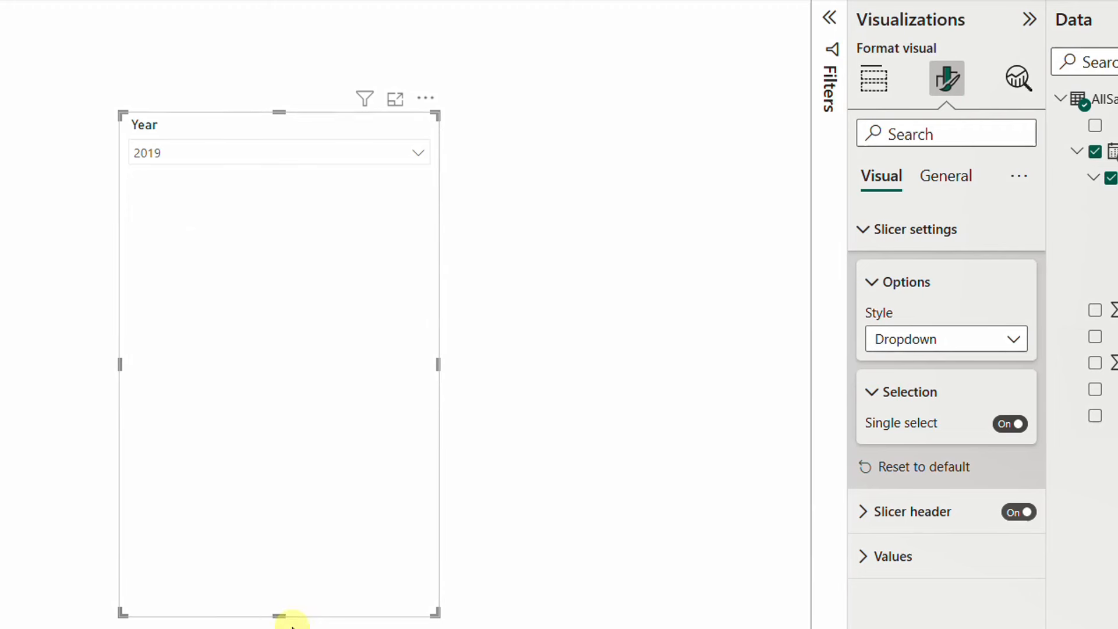
Turn off the Year slicer's header and reduce the slicer's height to fit closely around the dropdown
{"action": "left_click_drag", "start_coordinate": [279, 614], "coordinate": [279, 190]}
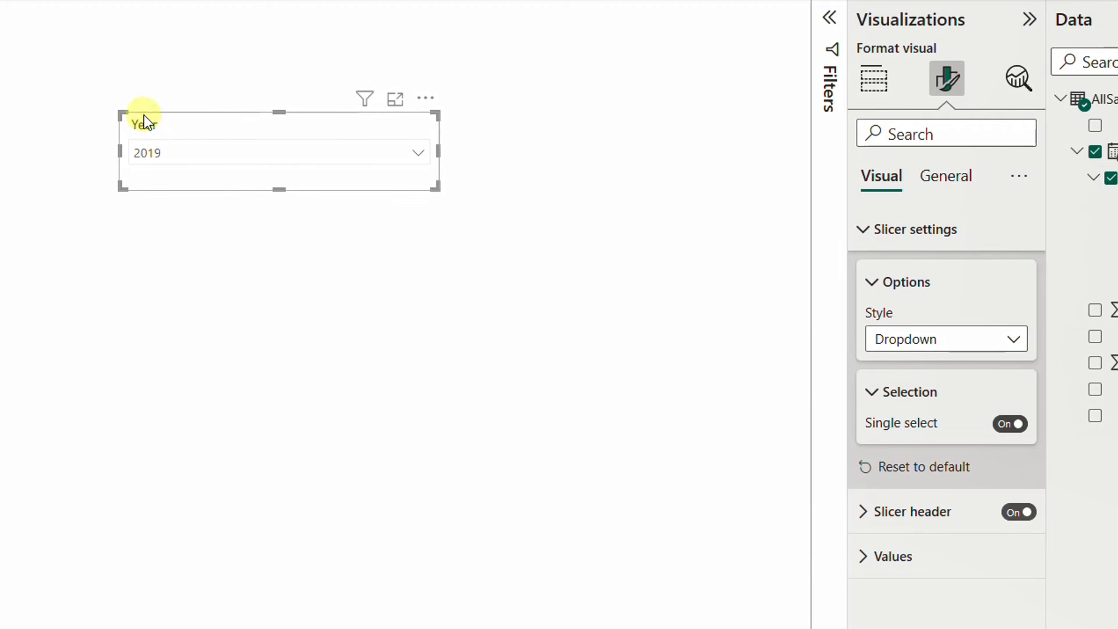
{"action": "left_click", "coordinate": [204, 156]}
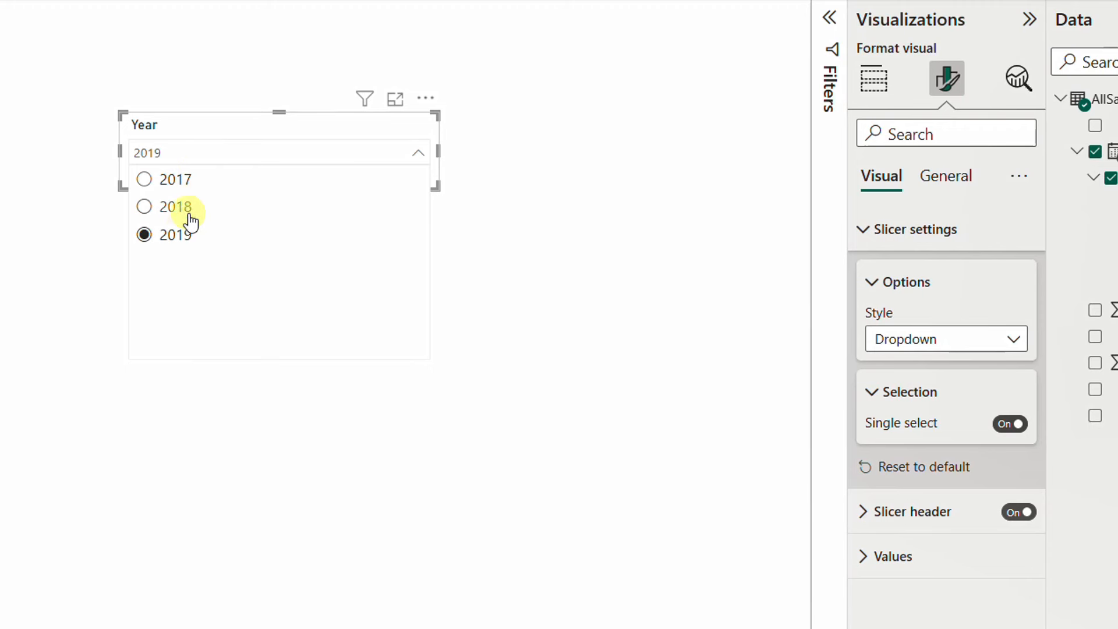
{"action": "left_click", "coordinate": [208, 129]}
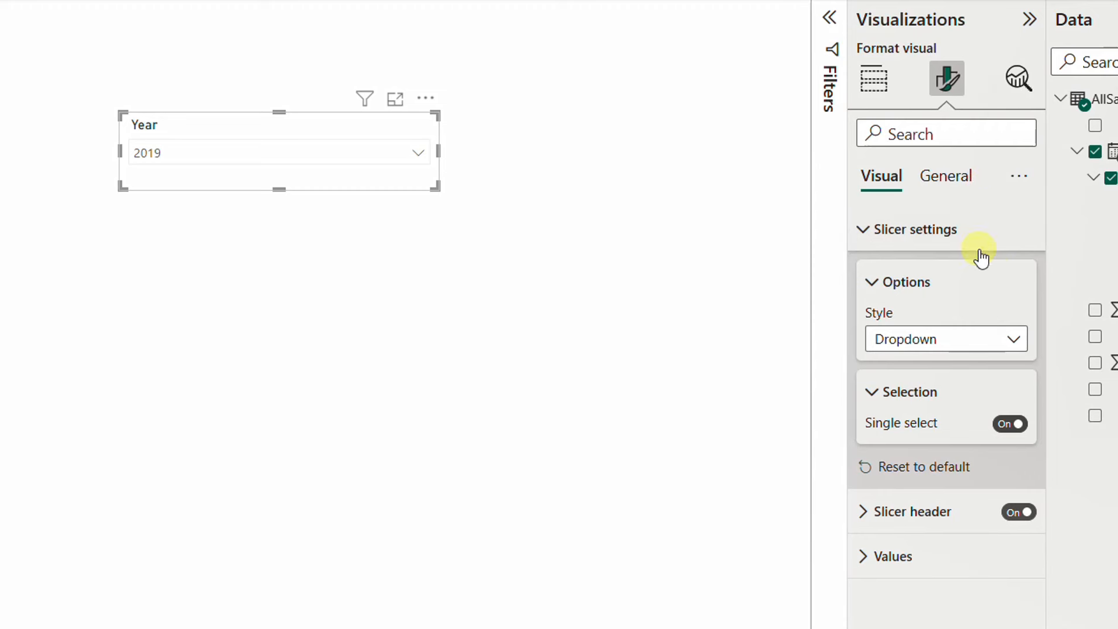
{"action": "left_click", "coordinate": [1016, 513]}
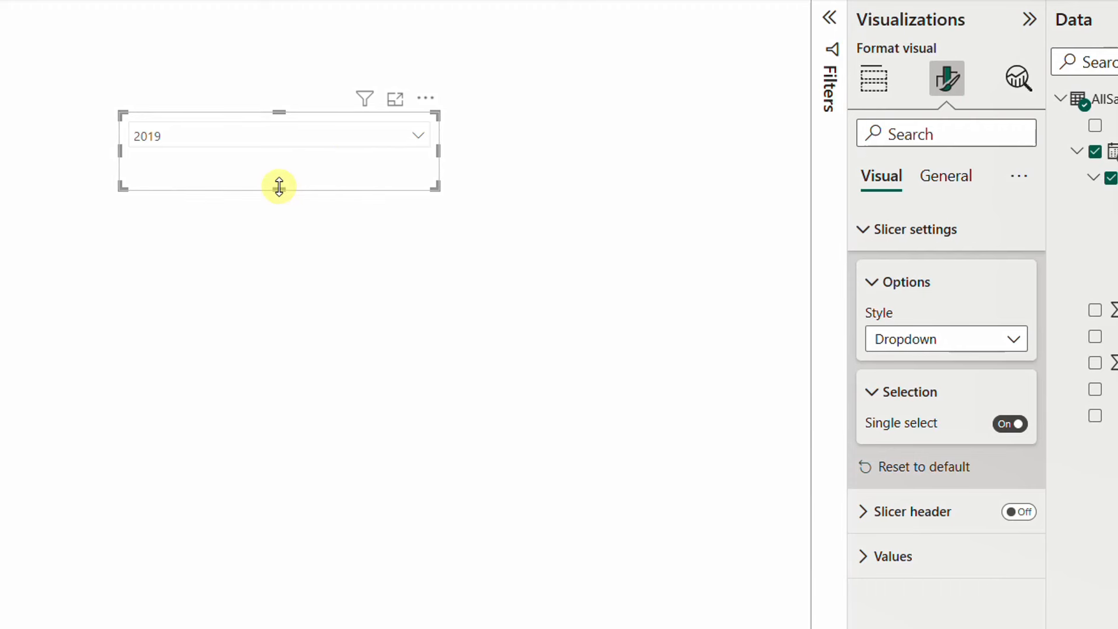
{"action": "left_click_drag", "start_coordinate": [279, 186], "coordinate": [284, 159]}
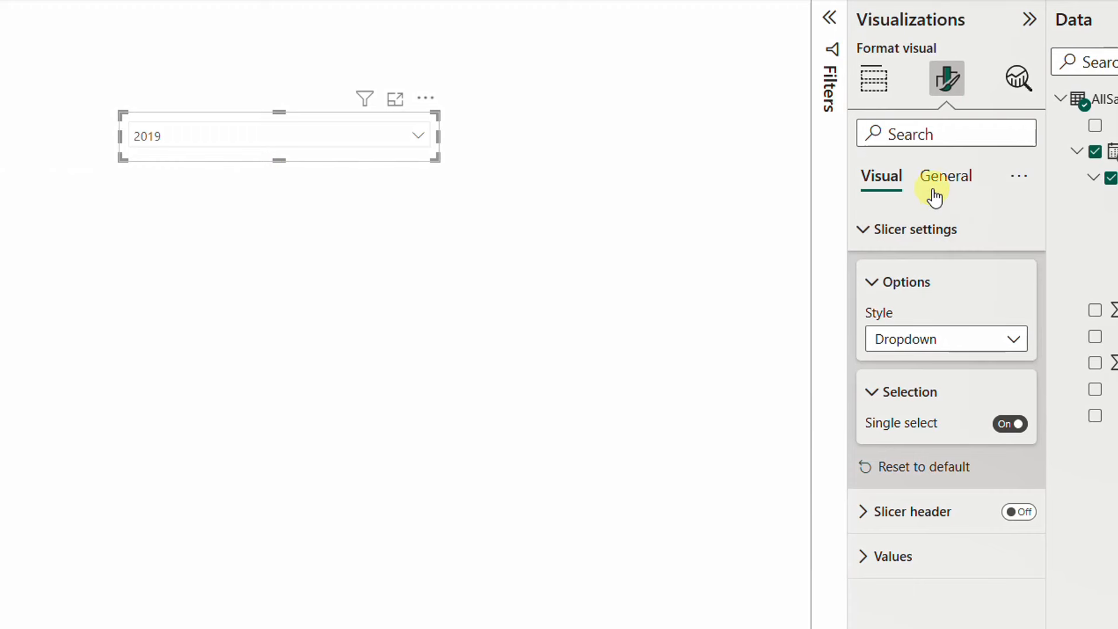
Turn on the shadow effect for the Year slicer and move the slicer directly above the bar chart
{"action": "left_click", "coordinate": [958, 178]}
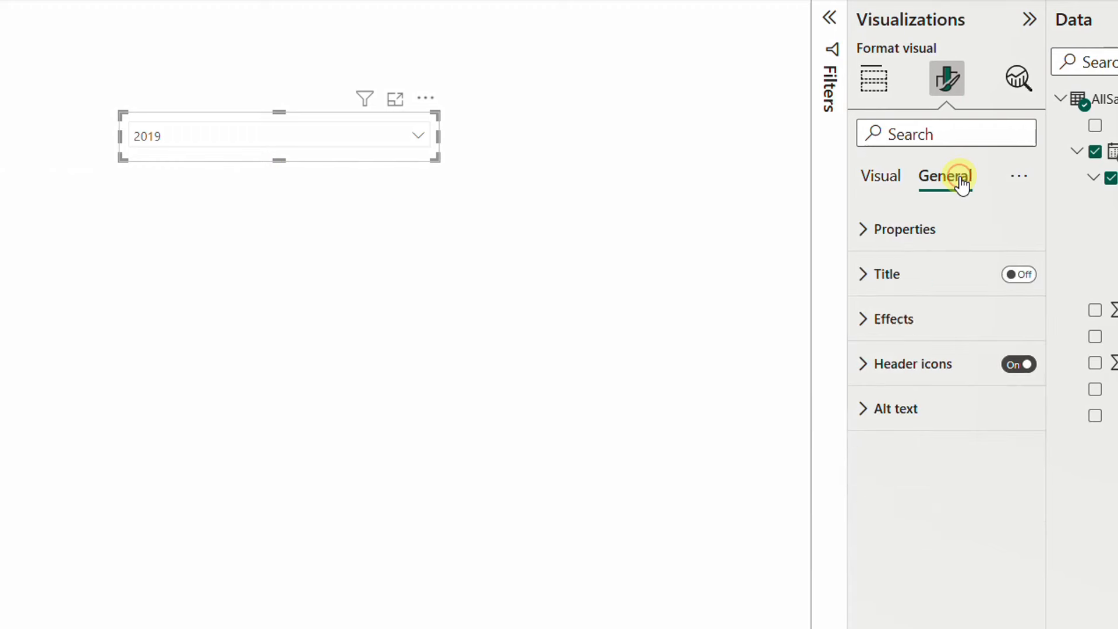
{"action": "left_click", "coordinate": [866, 324]}
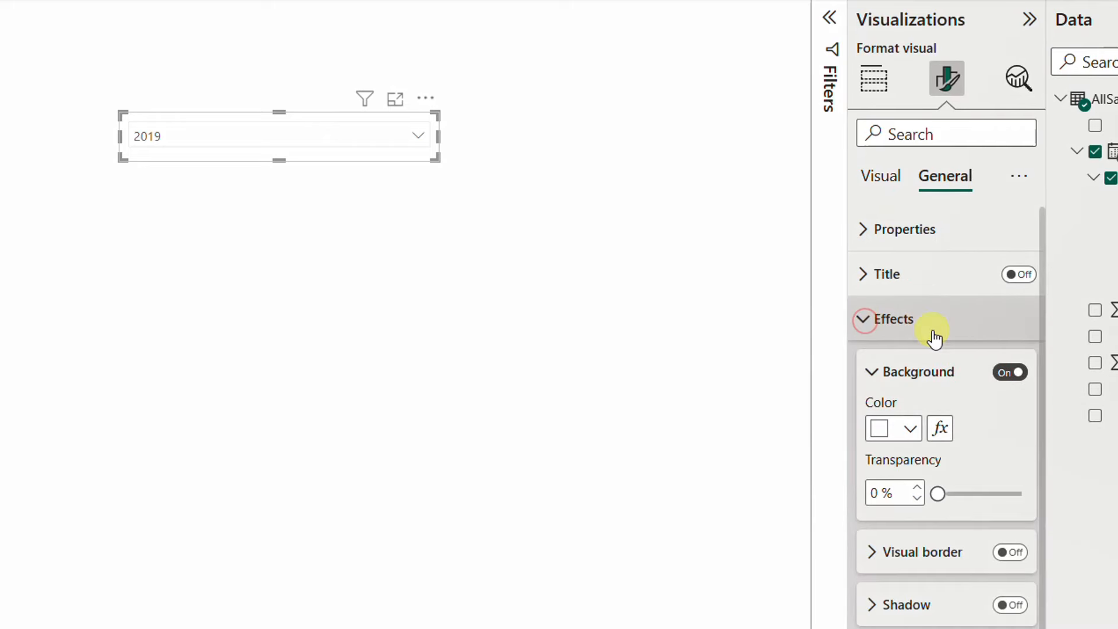
{"action": "left_click", "coordinate": [999, 606]}
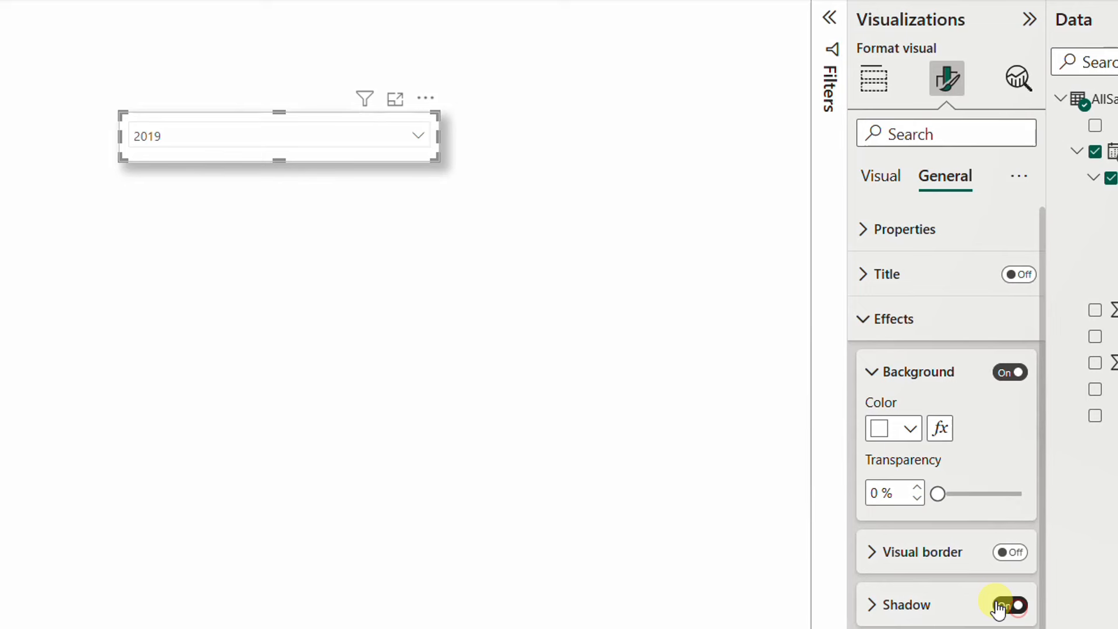
{"action": "left_click", "coordinate": [412, 238]}
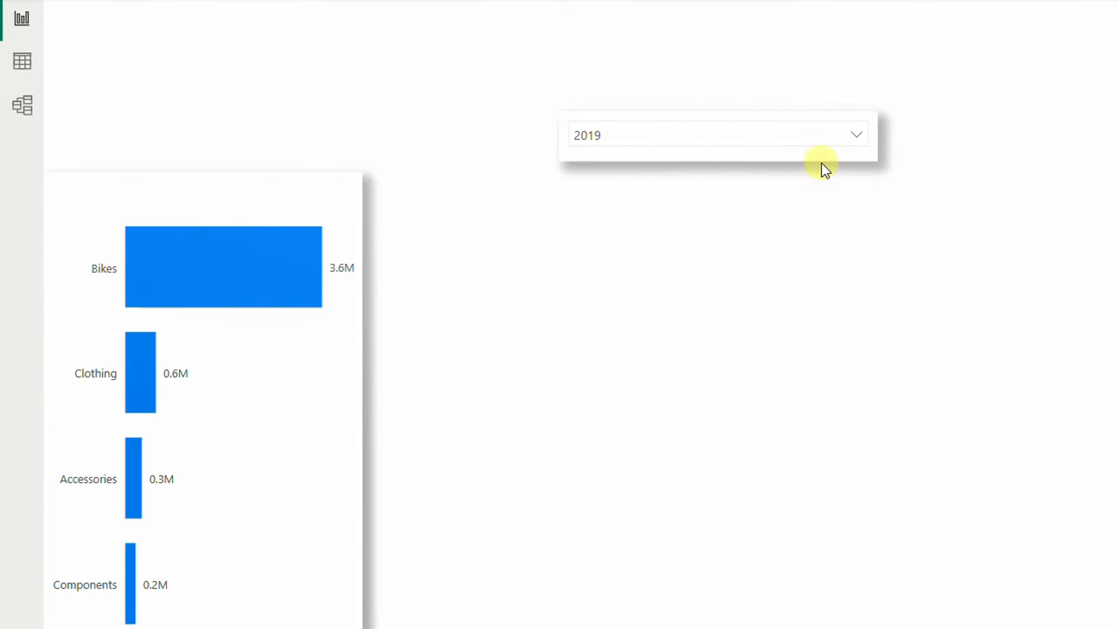
{"action": "left_click_drag", "start_coordinate": [818, 160], "coordinate": [281, 156]}
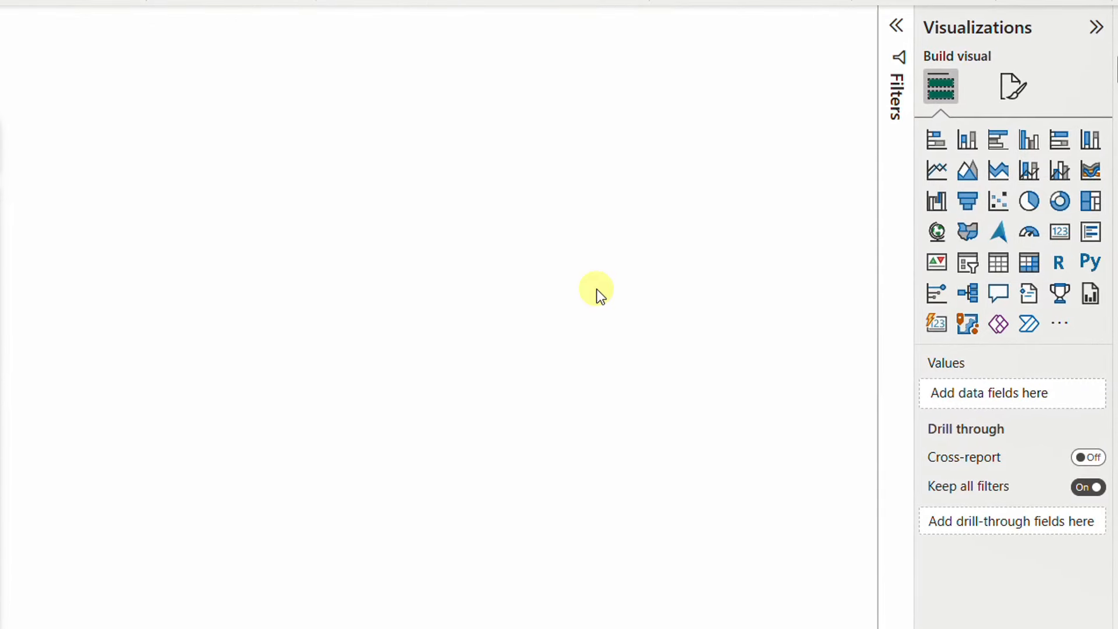
Add a donut chart of Net Sales by Segment in the empty canvas area and increase its height
{"action": "left_click", "coordinate": [1060, 202]}
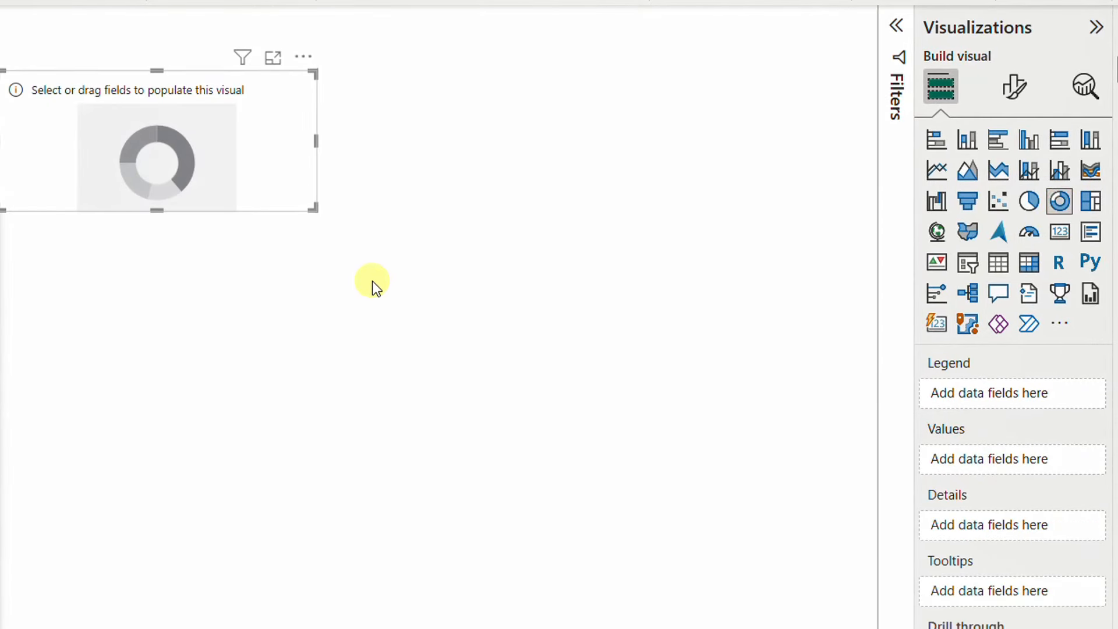
{"action": "left_click_drag", "start_coordinate": [193, 79], "coordinate": [626, 274]}
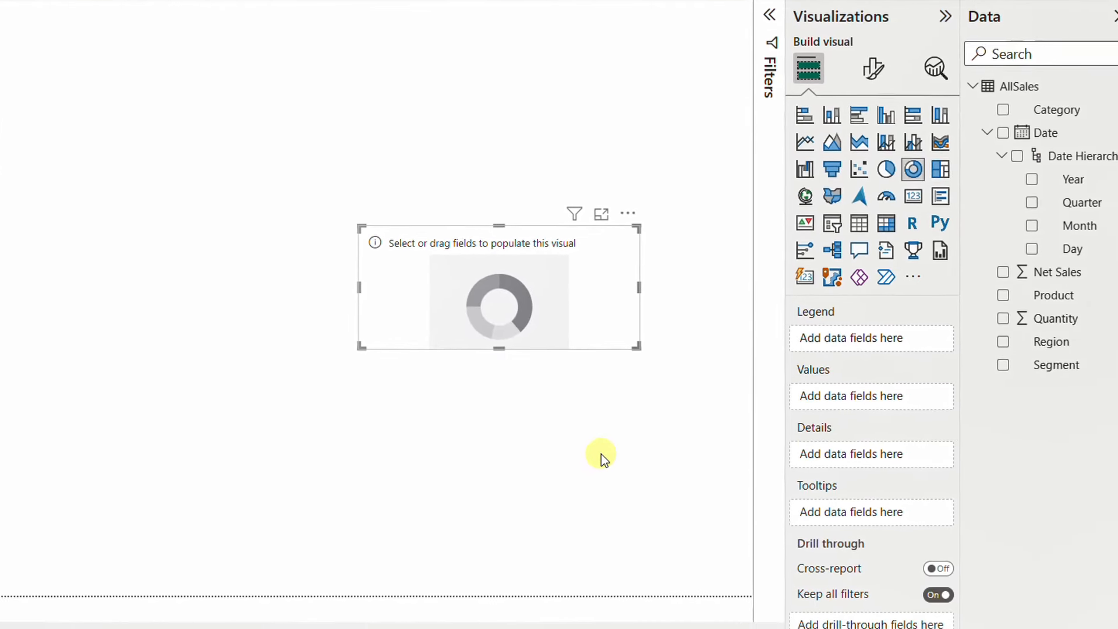
{"action": "left_click", "coordinate": [1003, 364]}
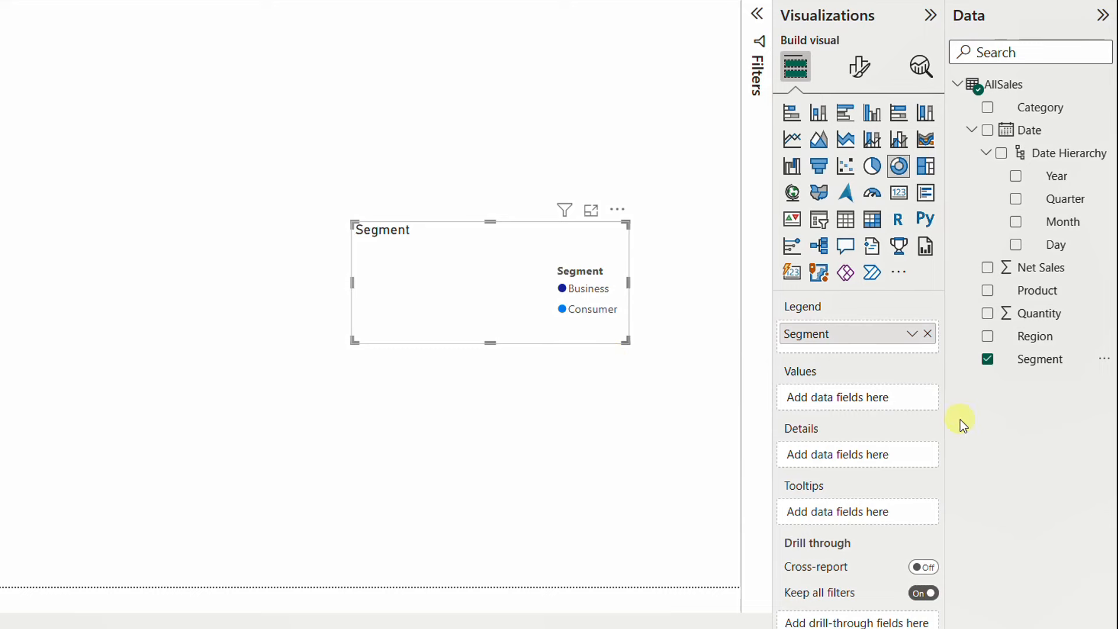
{"action": "left_click", "coordinate": [993, 269]}
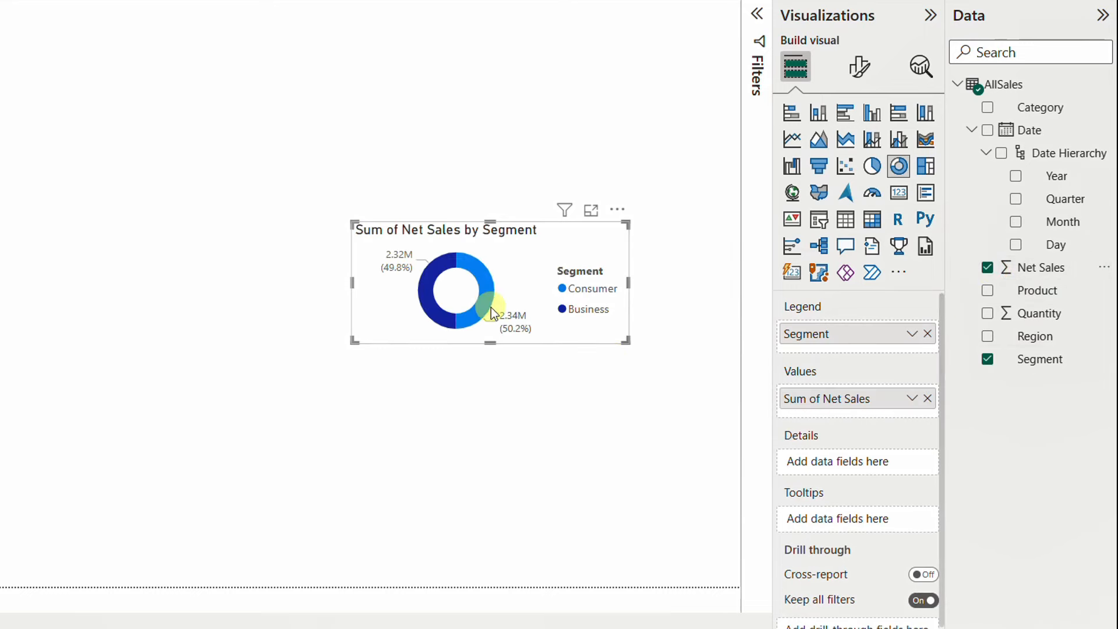
{"action": "mouse_move", "coordinate": [506, 330]}
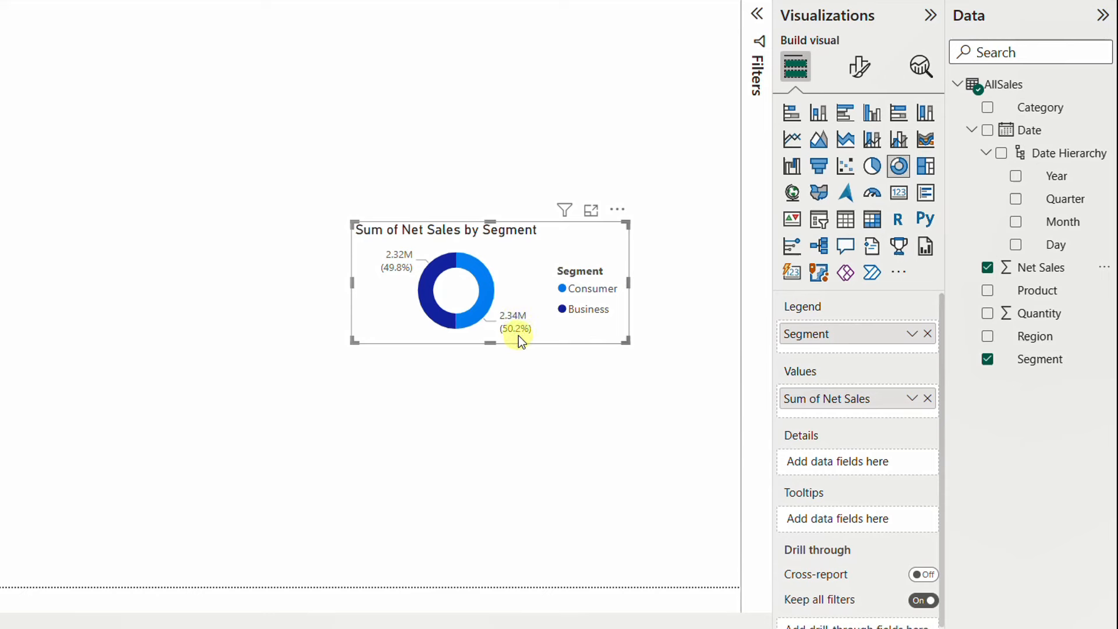
{"action": "left_click_drag", "start_coordinate": [490, 342], "coordinate": [496, 423]}
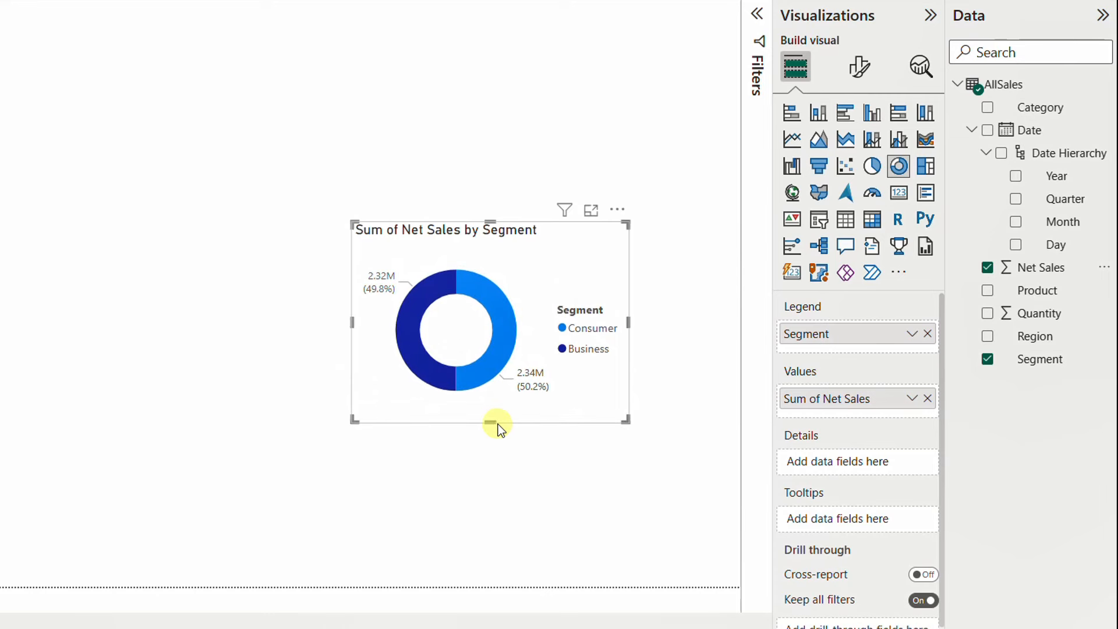
Turn off the title and the legend of the Segment donut chart
{"action": "left_click", "coordinate": [862, 69]}
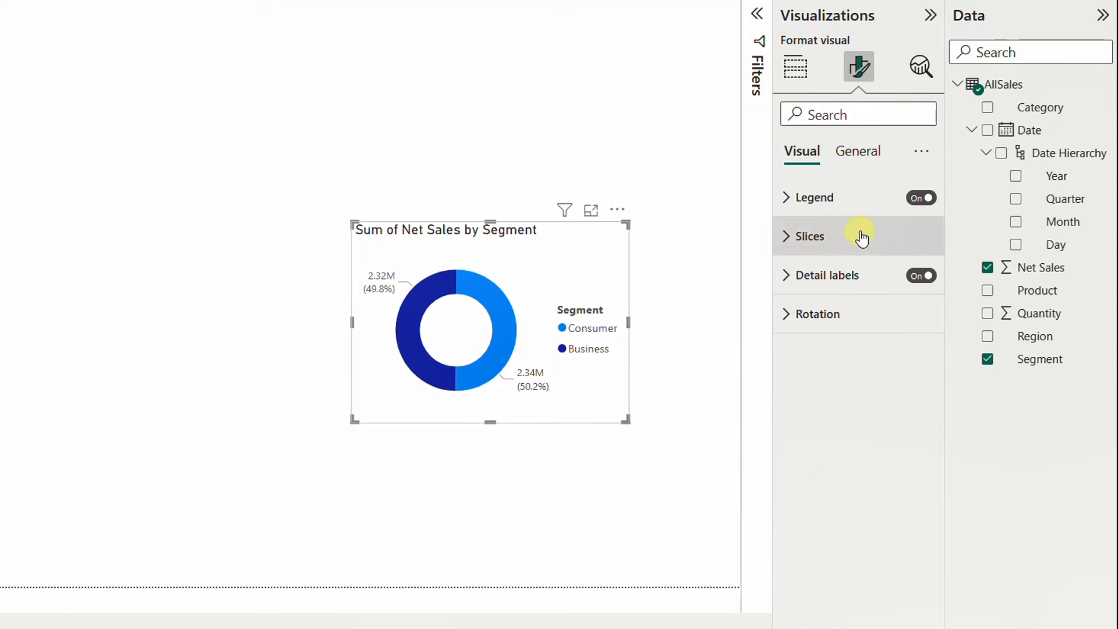
{"action": "left_click", "coordinate": [871, 161]}
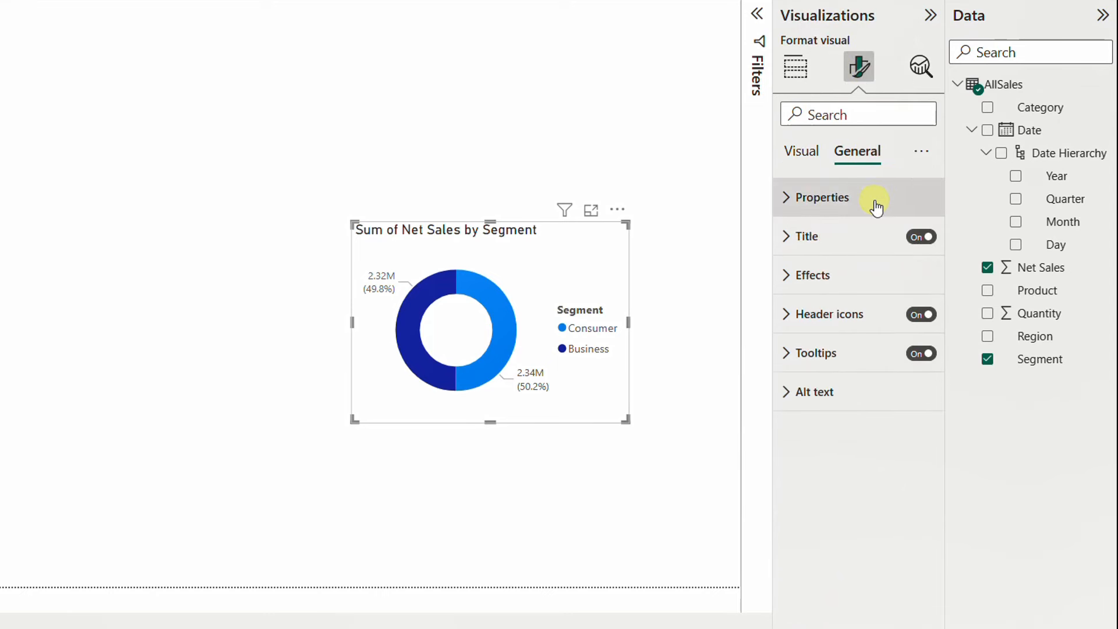
{"action": "left_click", "coordinate": [917, 239]}
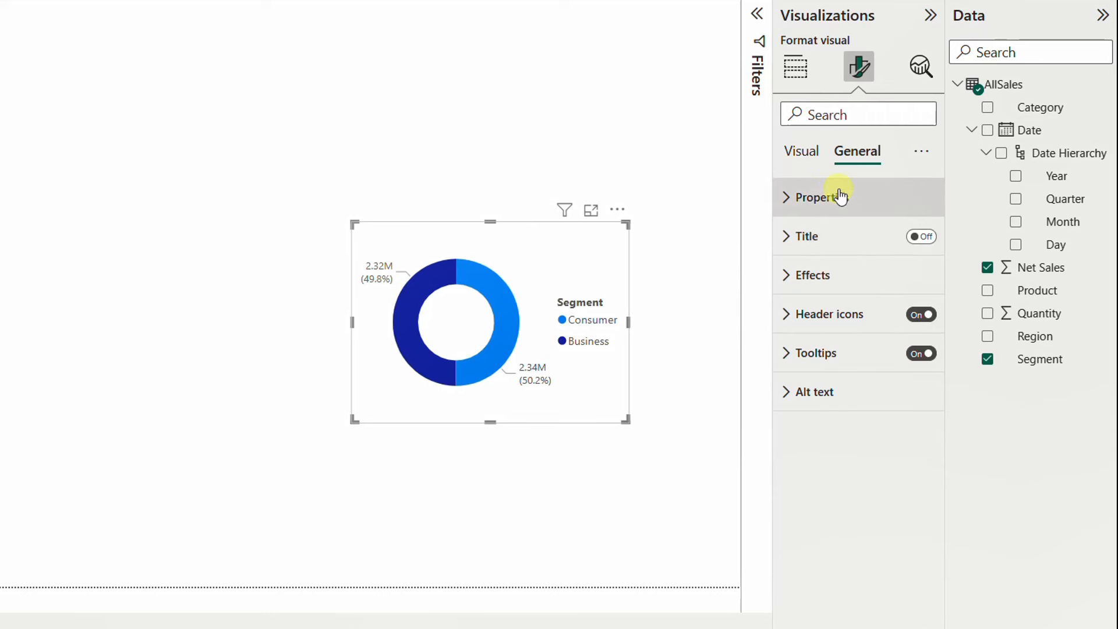
{"action": "left_click", "coordinate": [807, 154]}
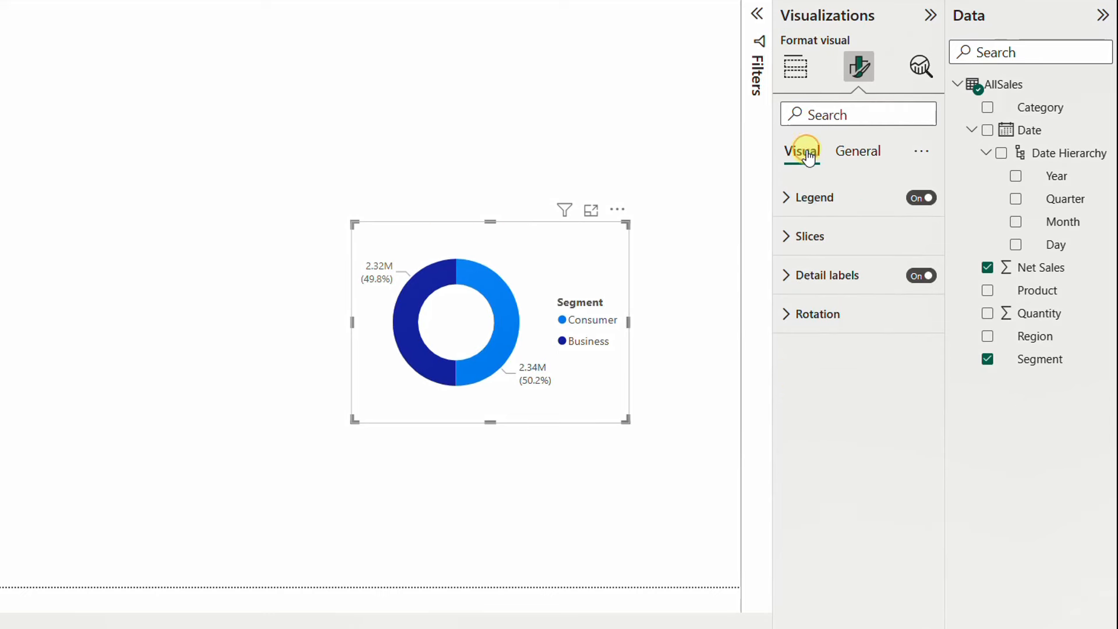
{"action": "left_click", "coordinate": [918, 198]}
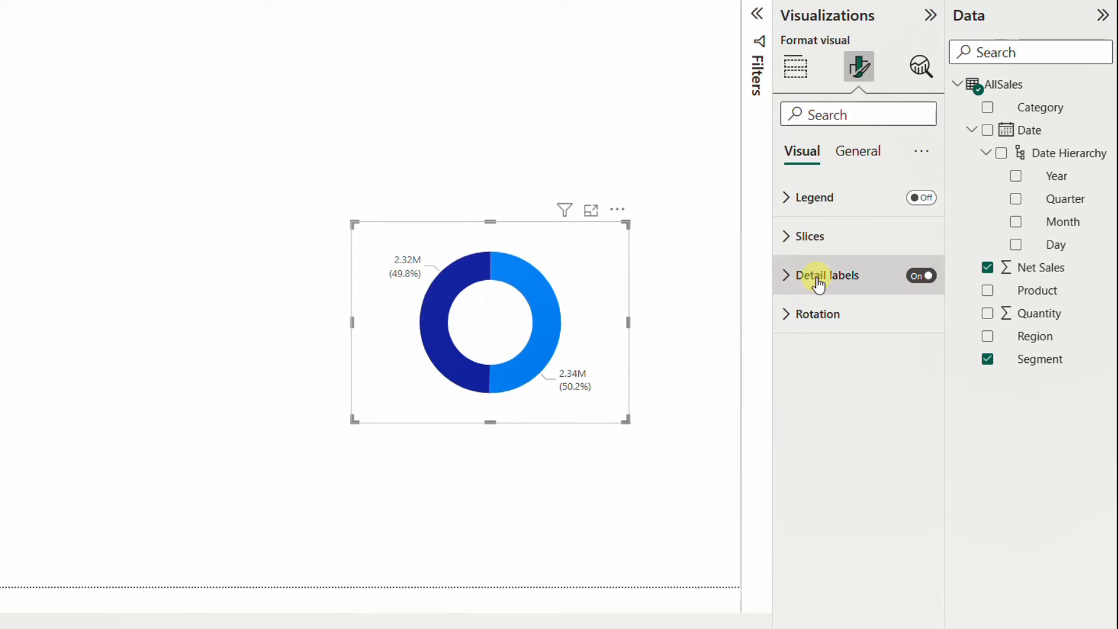
Set the Segment donut's label contents to All detail labels and widen the chart so the labels fit
{"action": "left_click", "coordinate": [790, 281]}
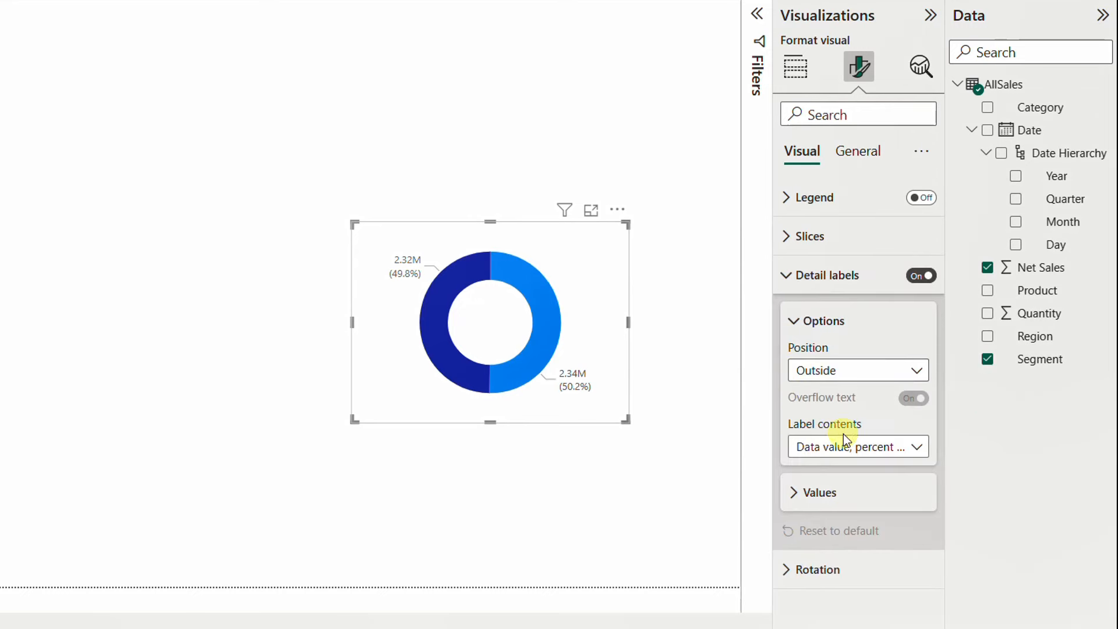
{"action": "left_click", "coordinate": [917, 452]}
{"action": "left_click", "coordinate": [861, 611]}
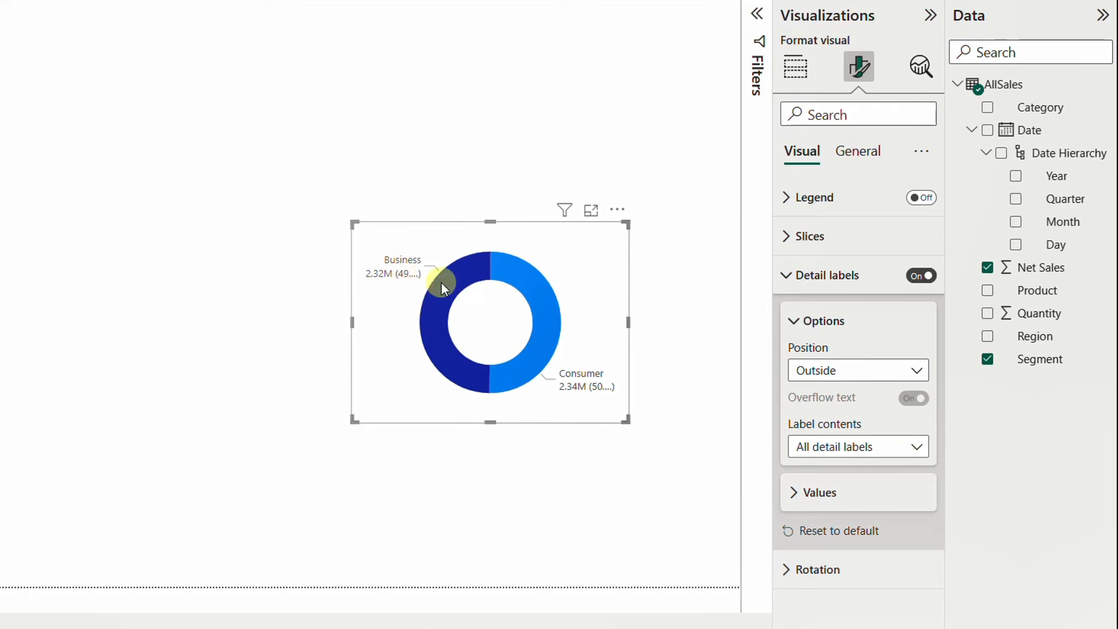
{"action": "left_click", "coordinate": [624, 319]}
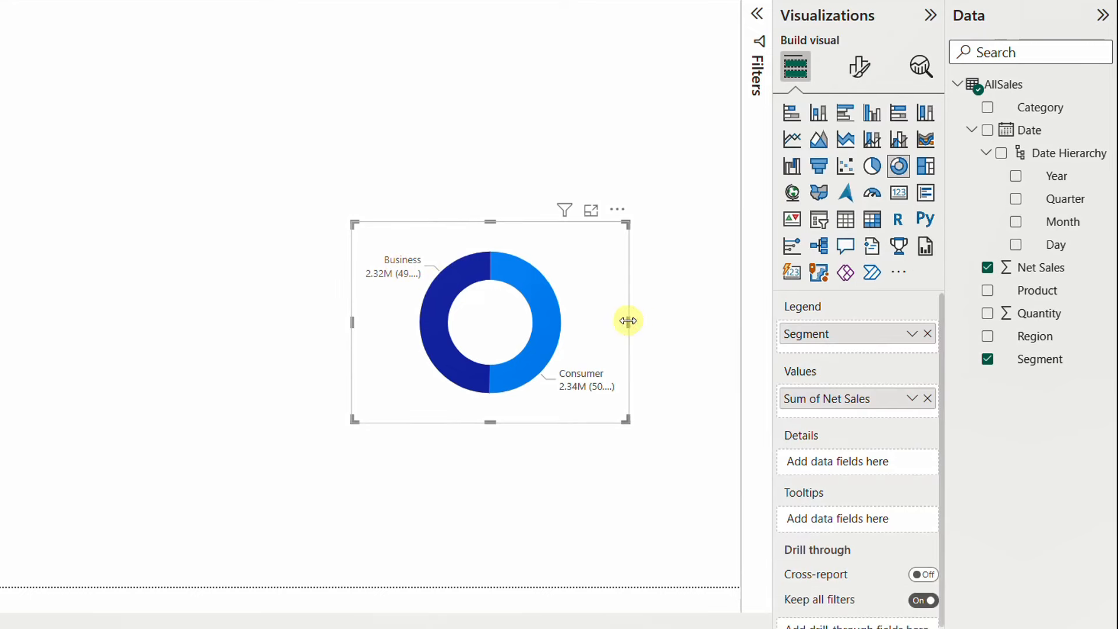
{"action": "left_click_drag", "start_coordinate": [629, 320], "coordinate": [660, 323]}
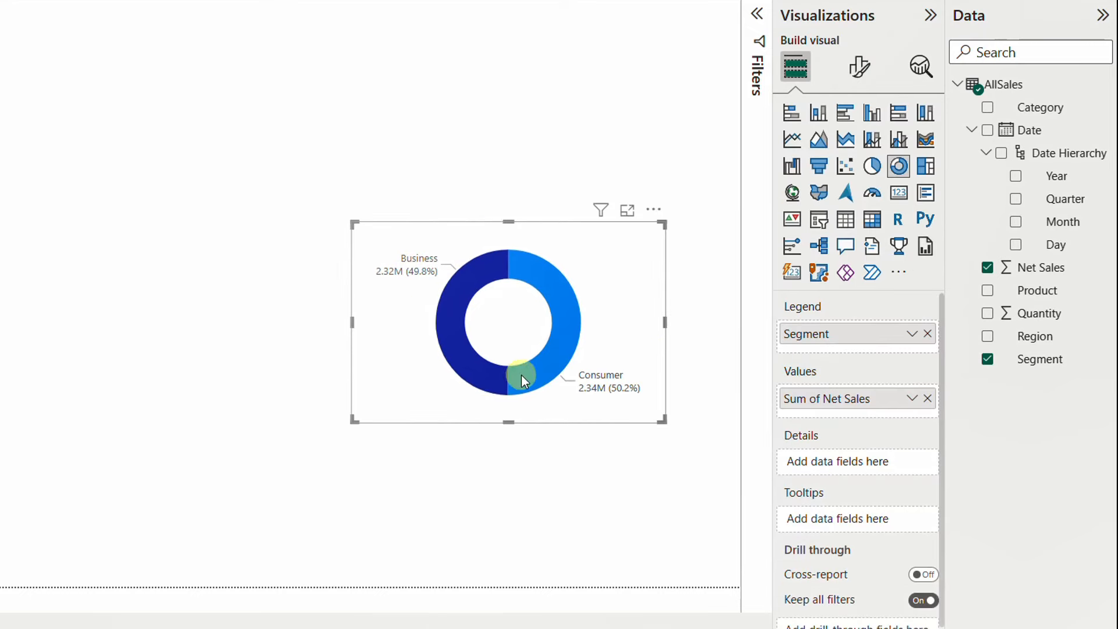
Turn on the shadow effect for the Segment donut chart
{"action": "left_click", "coordinate": [863, 75]}
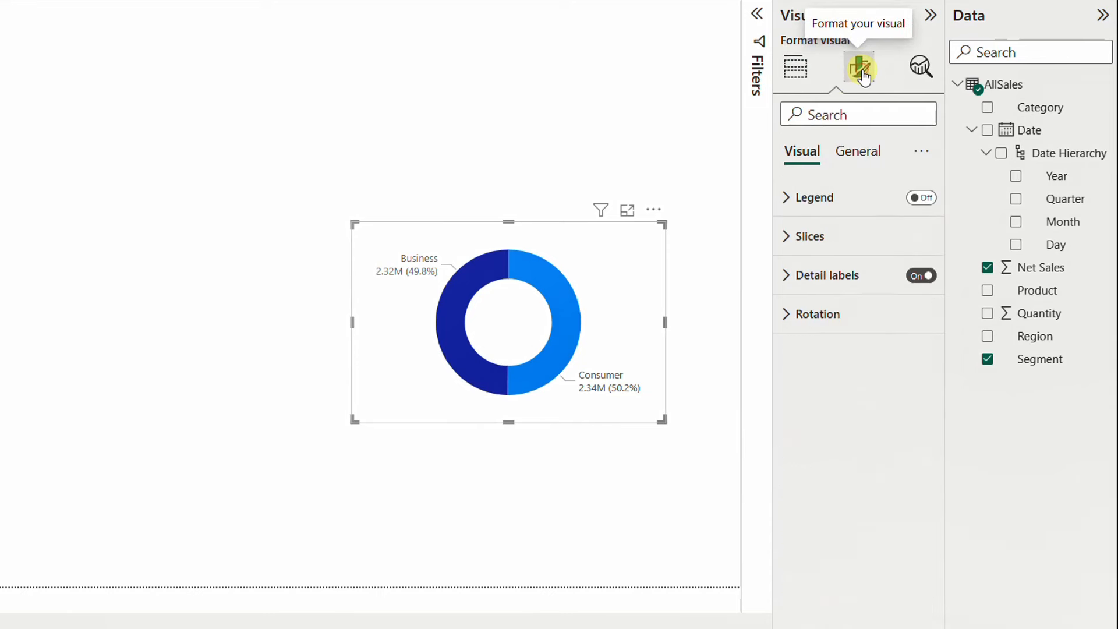
{"action": "left_click", "coordinate": [857, 152]}
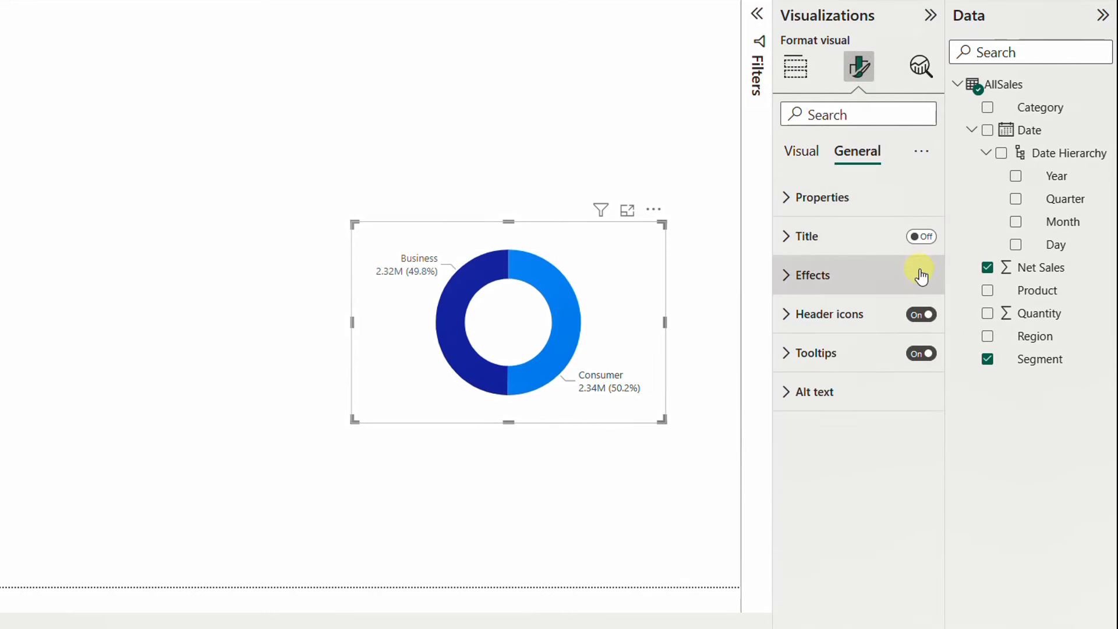
{"action": "left_click", "coordinate": [787, 278]}
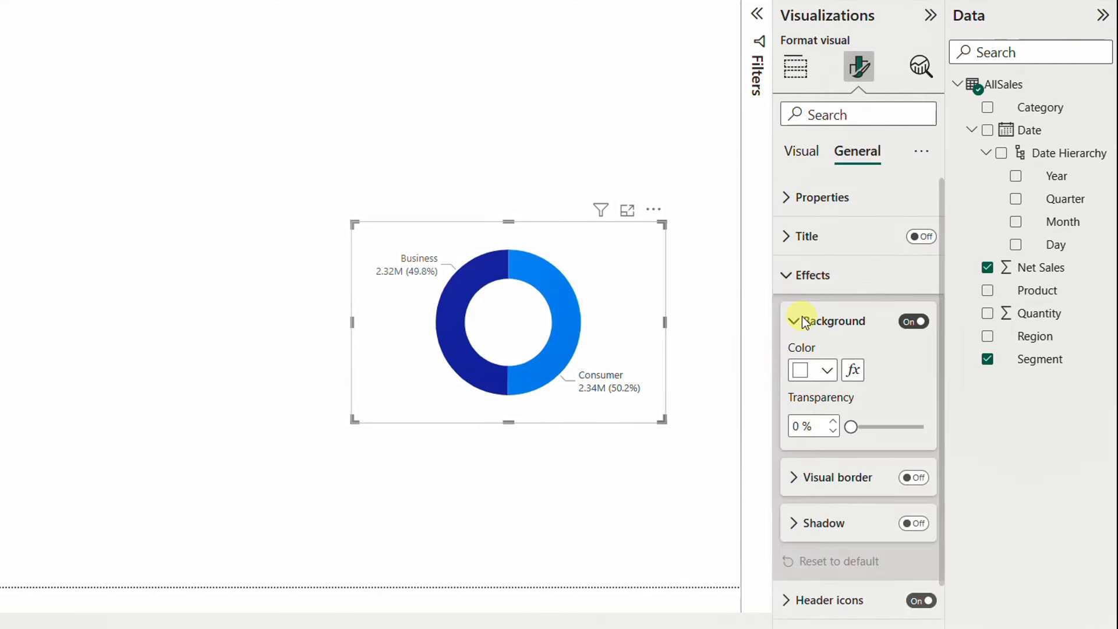
{"action": "left_click", "coordinate": [911, 524]}
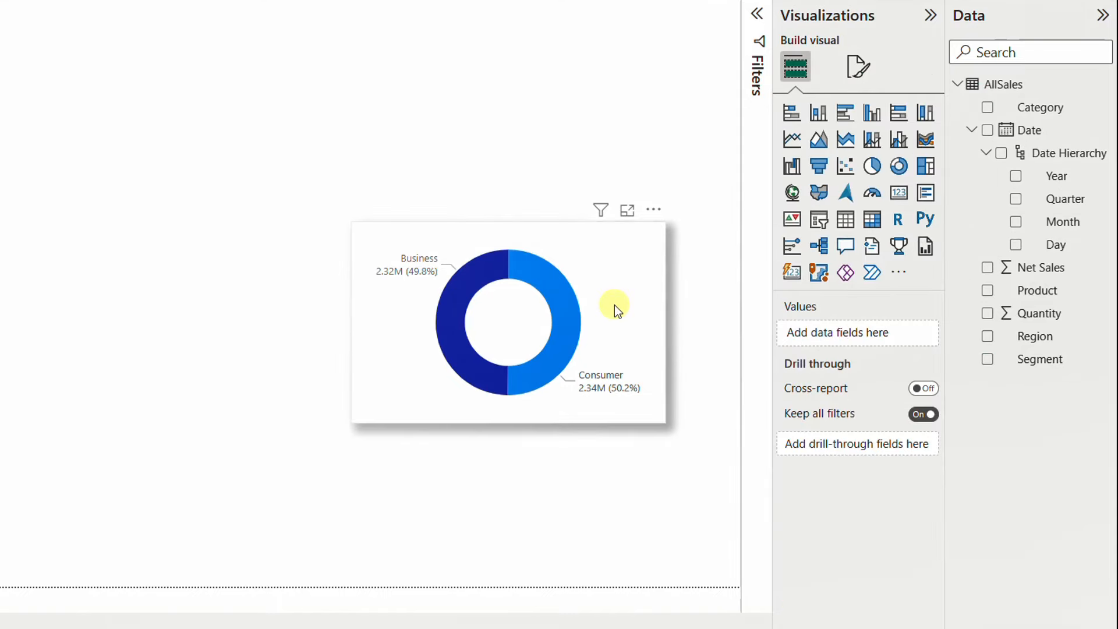
Move the Segment donut chart beside the Year slicer with their upper edges aligned, and increase its height slightly
{"action": "left_click", "coordinate": [601, 242]}
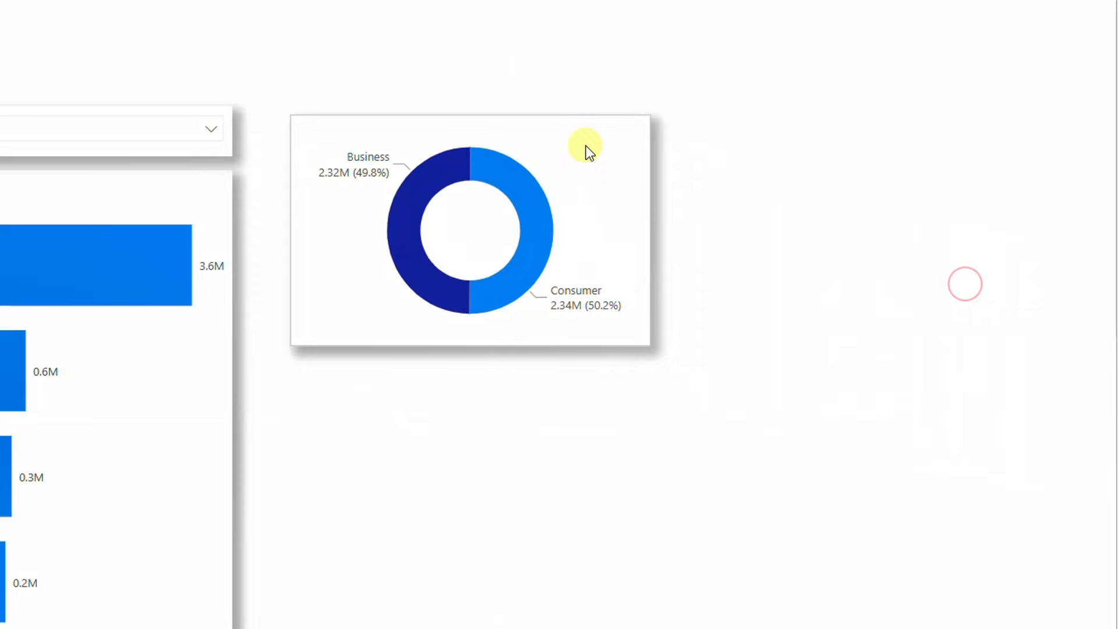
{"action": "left_click_drag", "start_coordinate": [588, 150], "coordinate": [561, 141]}
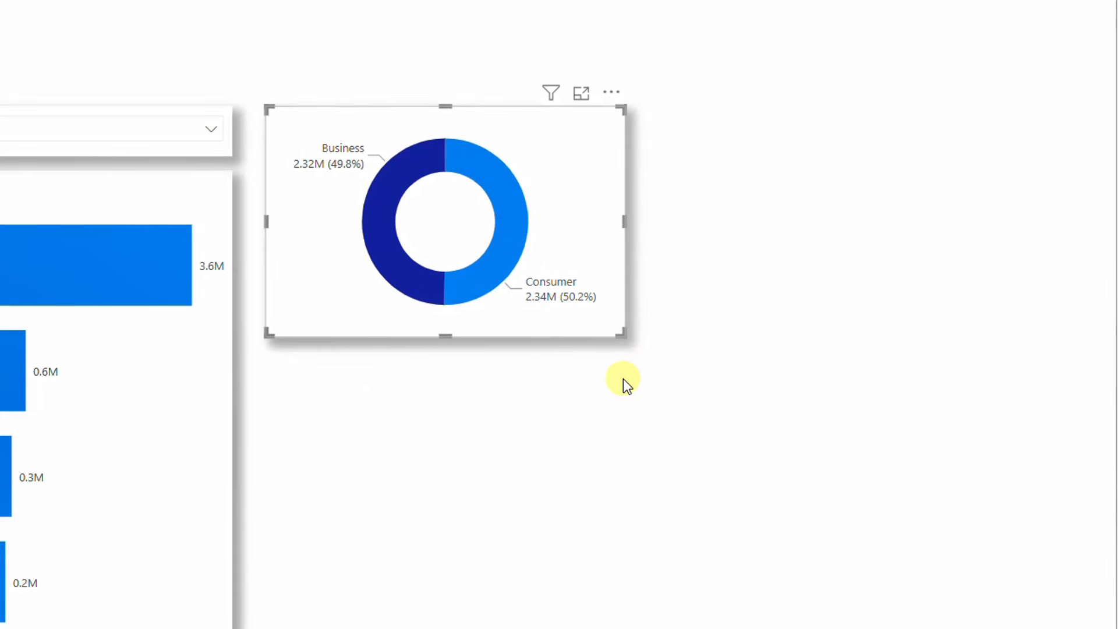
{"action": "left_click_drag", "start_coordinate": [445, 336], "coordinate": [446, 356]}
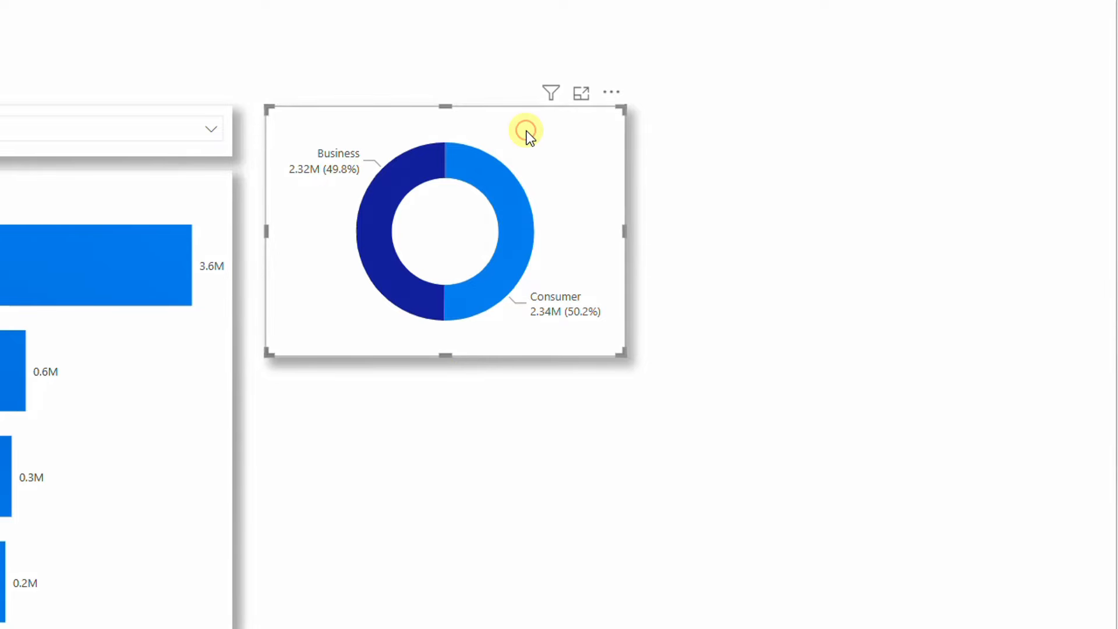
Duplicate the Segment donut chart, place the copy to its right, and replace Segment with Region as the copy's legend field
{"action": "left_click", "coordinate": [770, 156]}
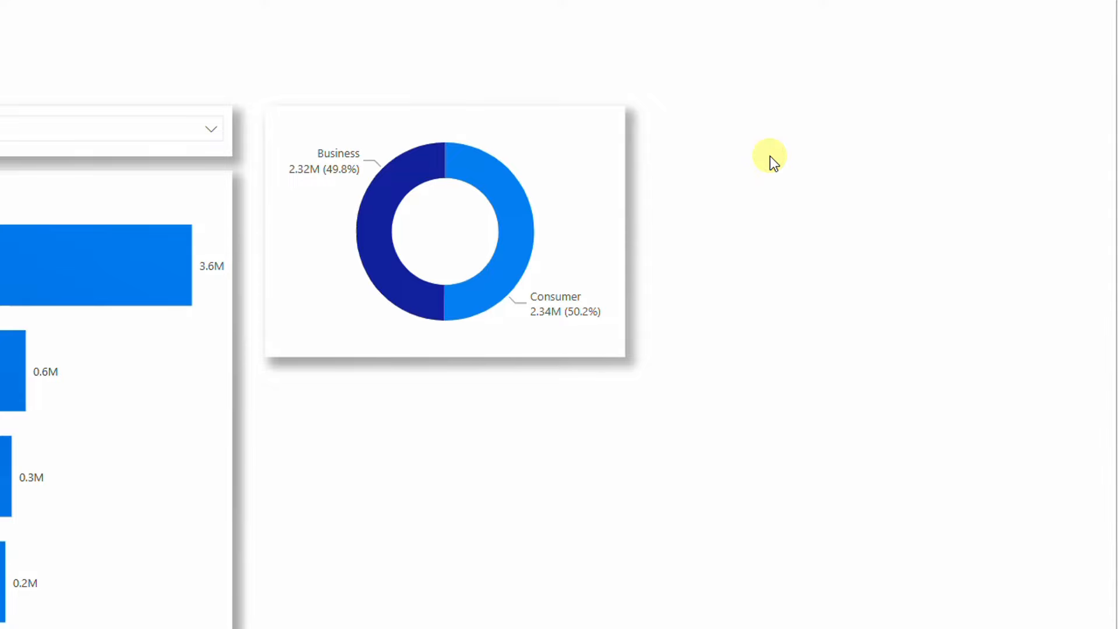
{"action": "key", "text": "ctrl+z"}
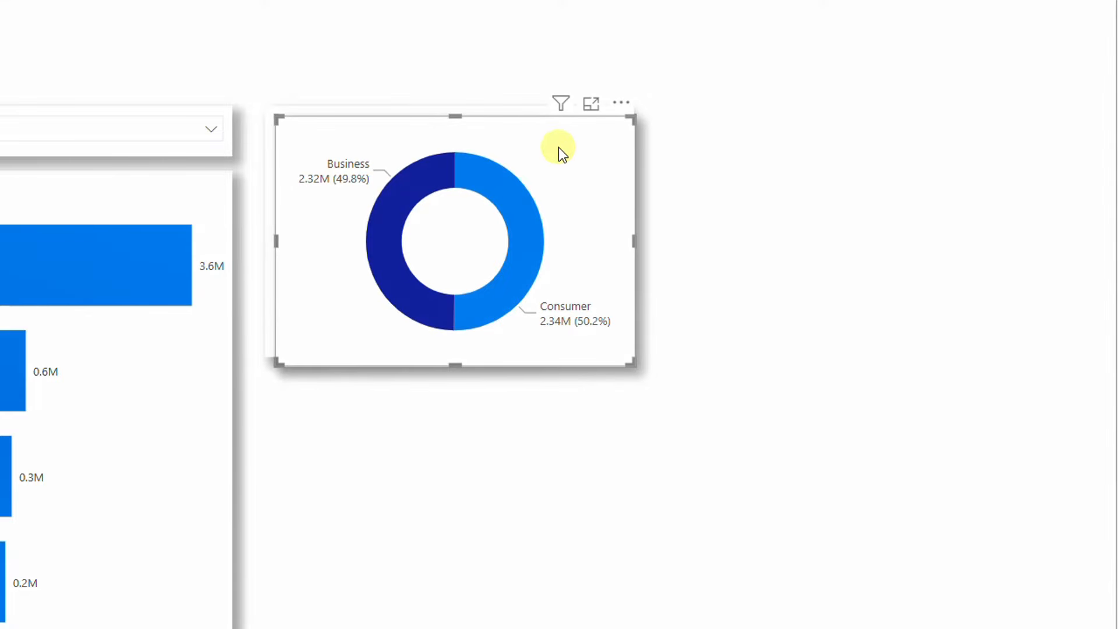
{"action": "left_click_drag", "start_coordinate": [546, 135], "coordinate": [917, 131]}
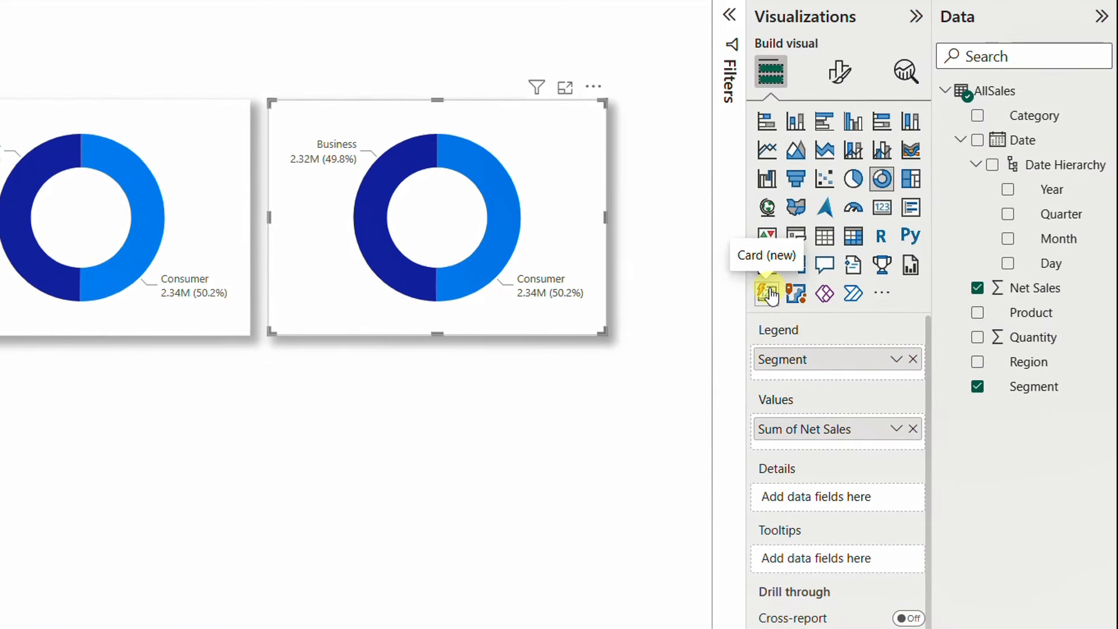
{"action": "left_click", "coordinate": [913, 360]}
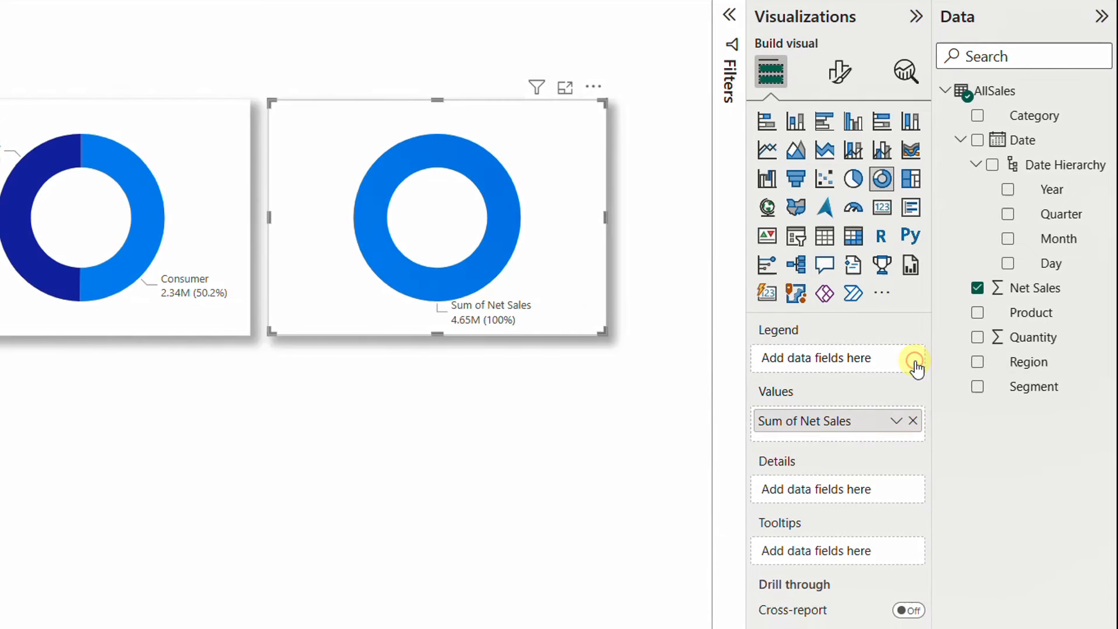
{"action": "left_click", "coordinate": [977, 362]}
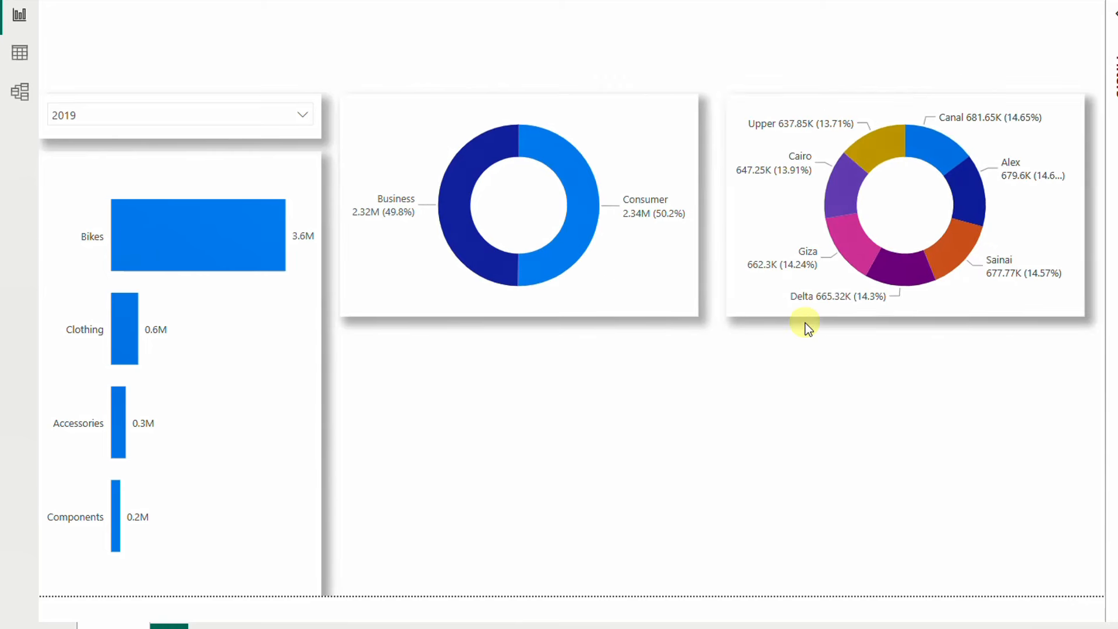
Switch the Year slicer to 2018
{"action": "left_click", "coordinate": [305, 116]}
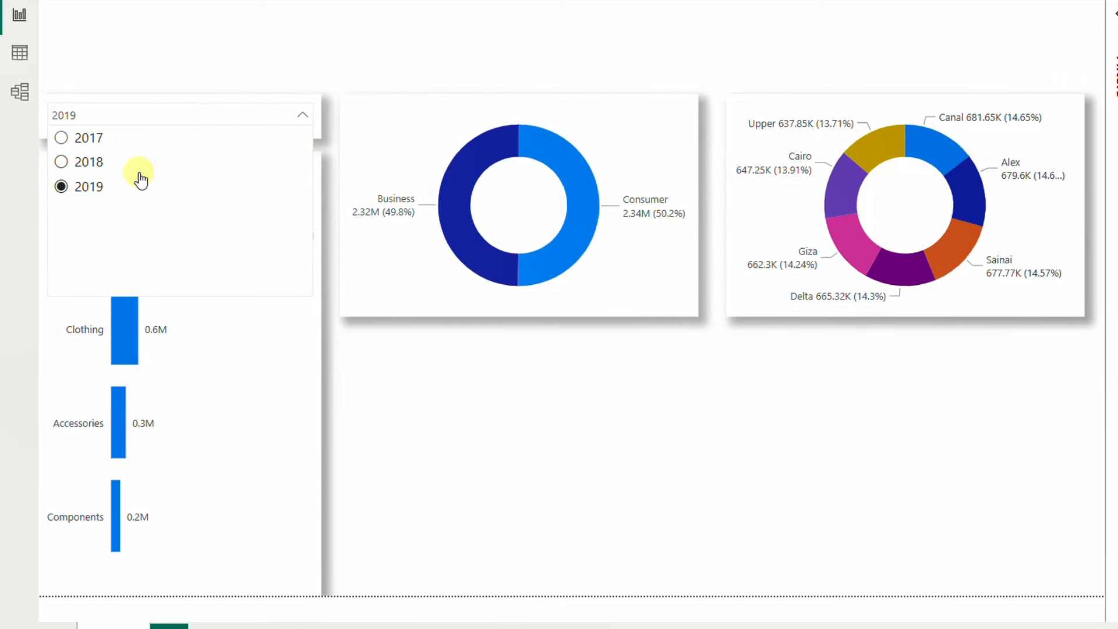
{"action": "left_click", "coordinate": [99, 166]}
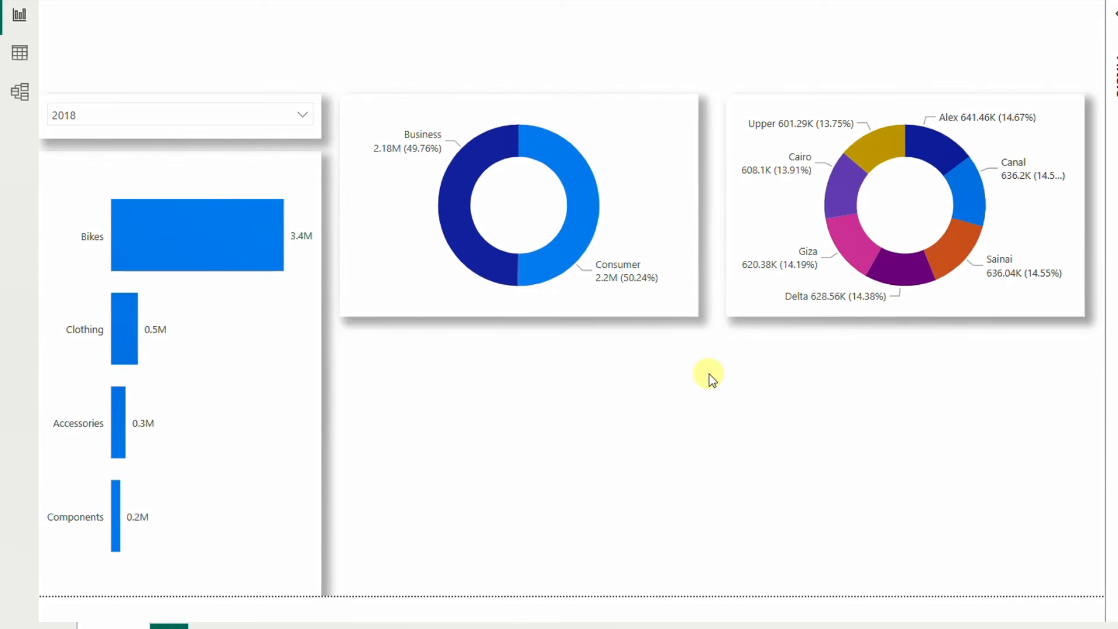
Check cross-highlighting between the visuals using the Business segment and the Clothing and Bikes bars, and clear the selection
{"action": "left_click", "coordinate": [687, 314]}
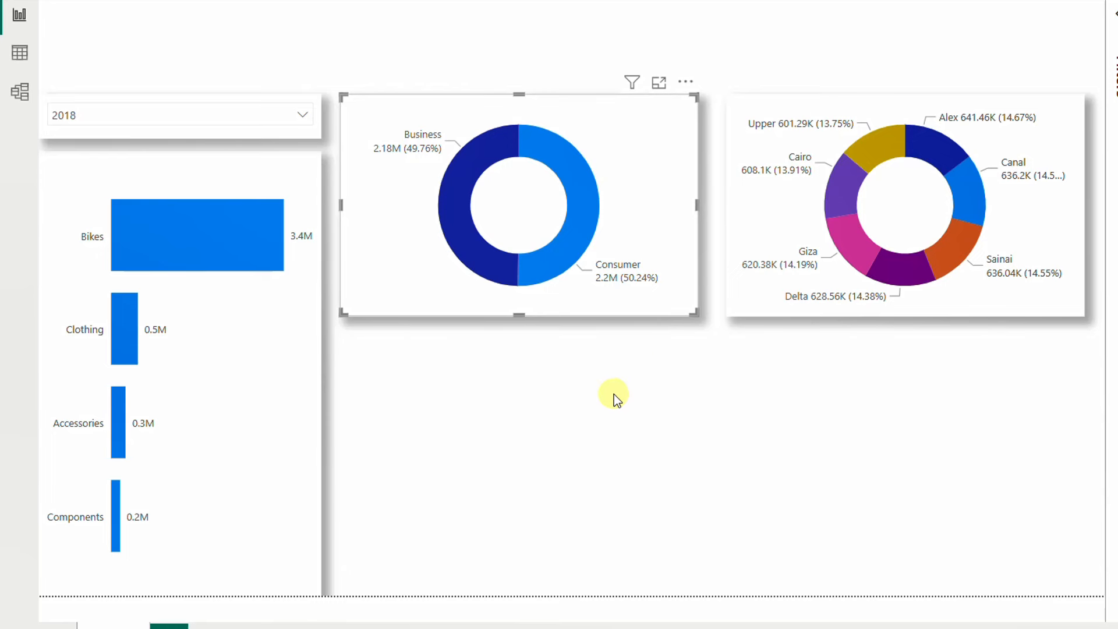
{"action": "mouse_move", "coordinate": [476, 256]}
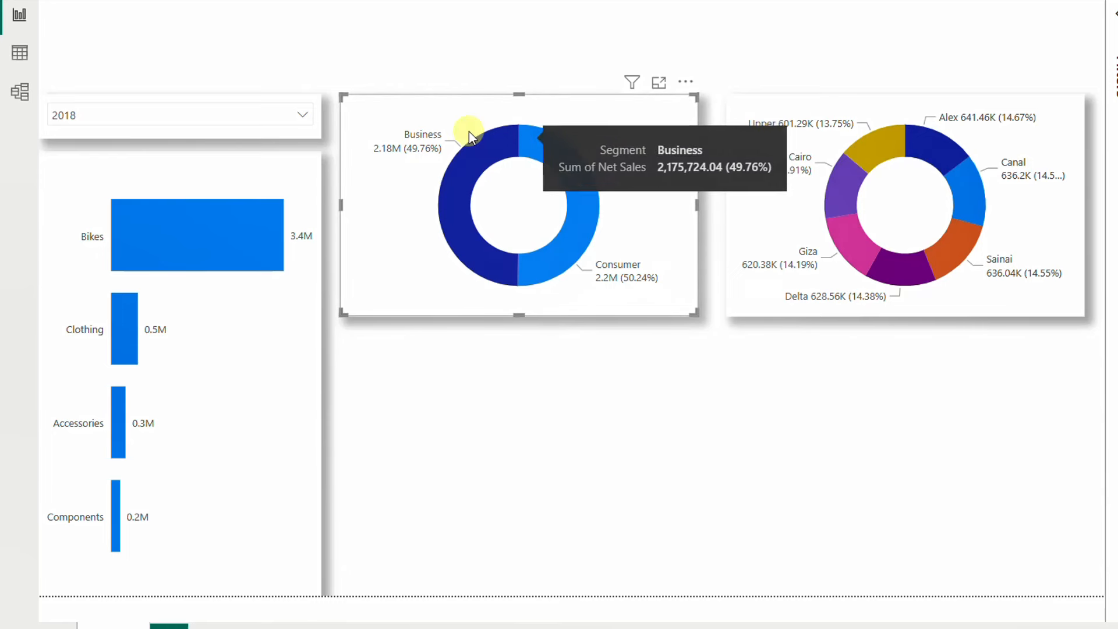
{"action": "left_click", "coordinate": [462, 225]}
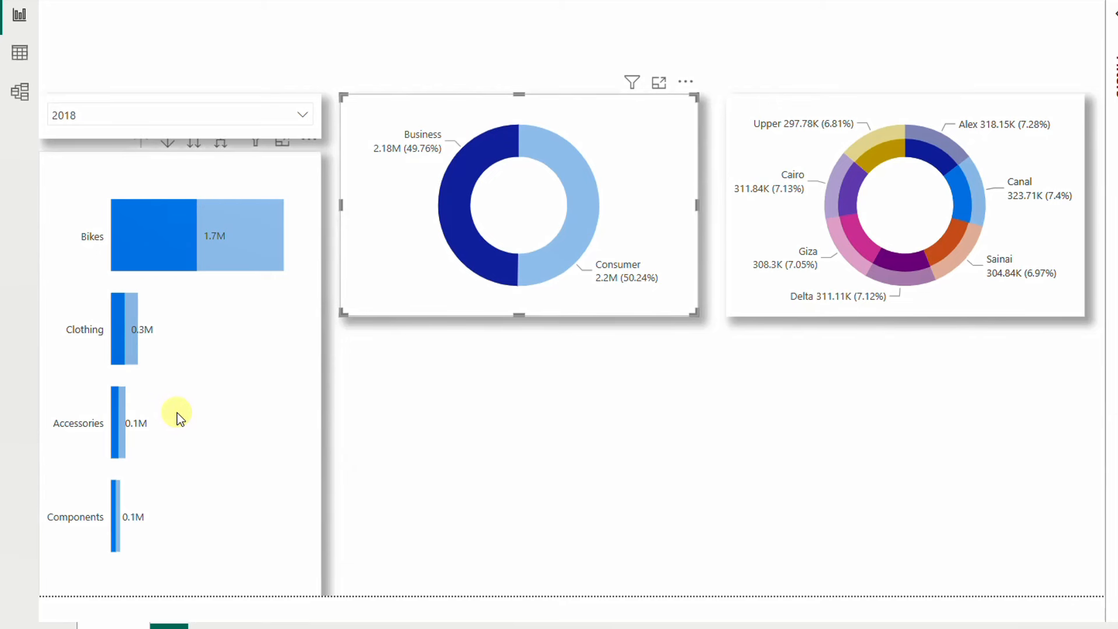
{"action": "left_click", "coordinate": [121, 347]}
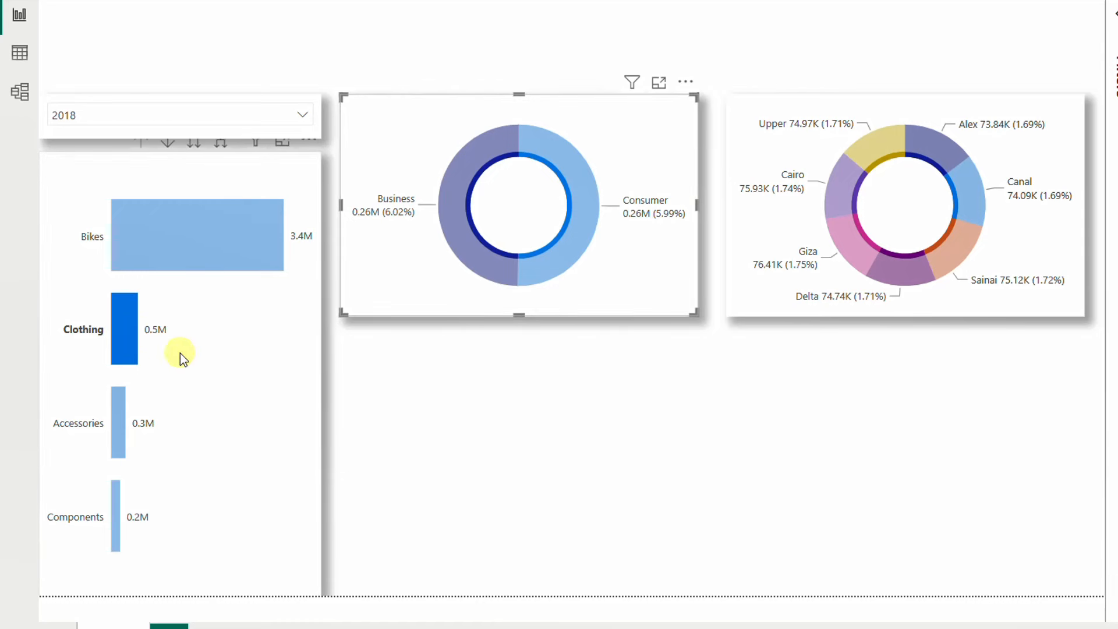
{"action": "left_click", "coordinate": [186, 253]}
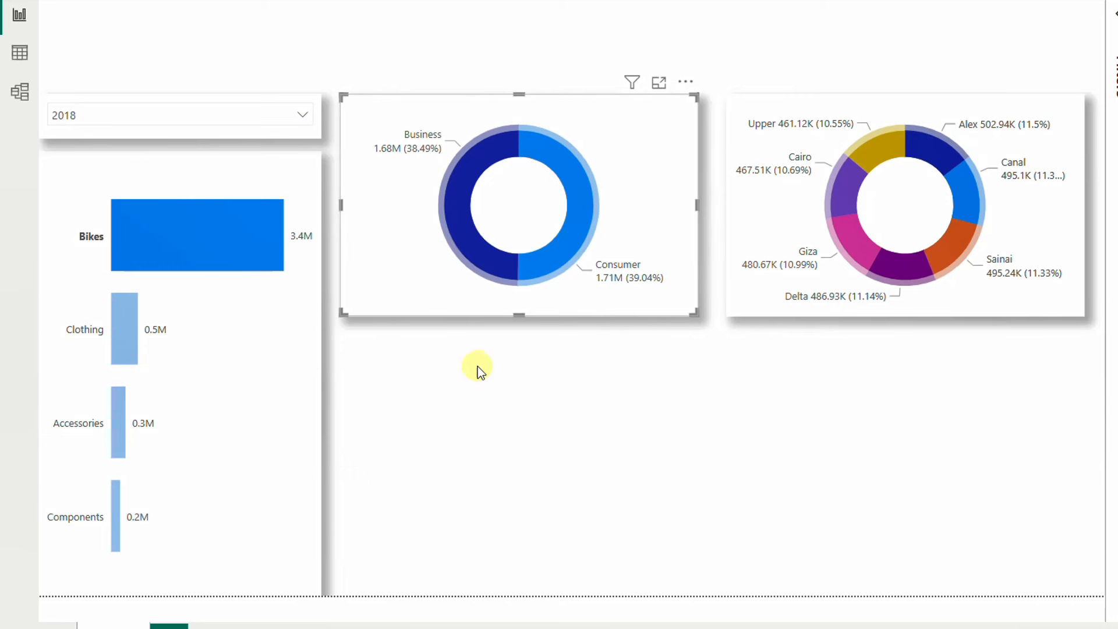
{"action": "mouse_move", "coordinate": [460, 171]}
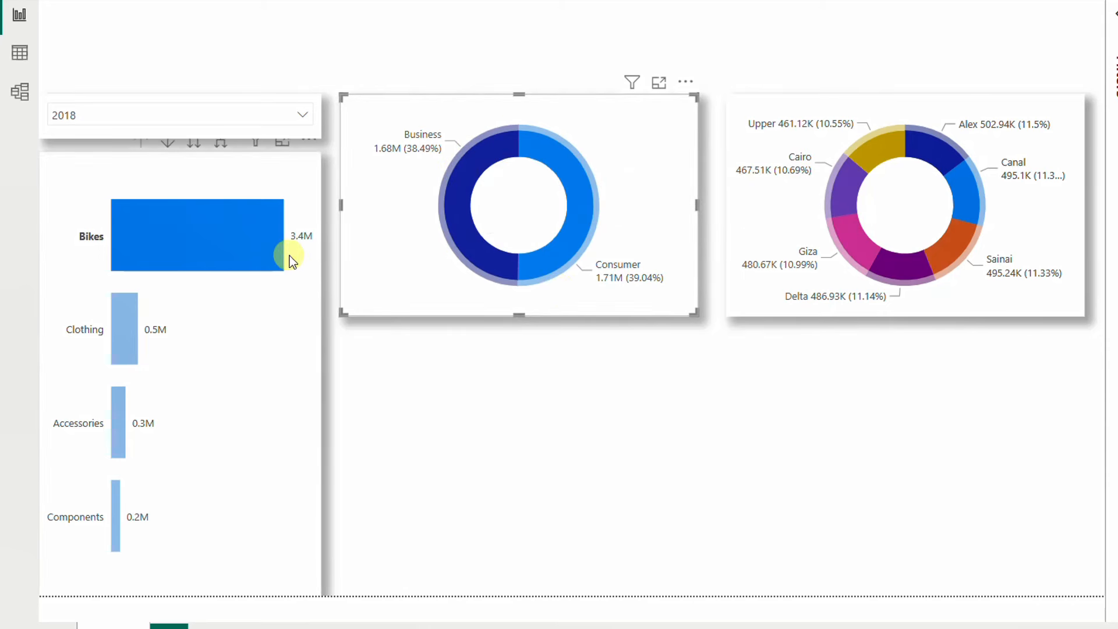
{"action": "mouse_move", "coordinate": [275, 260]}
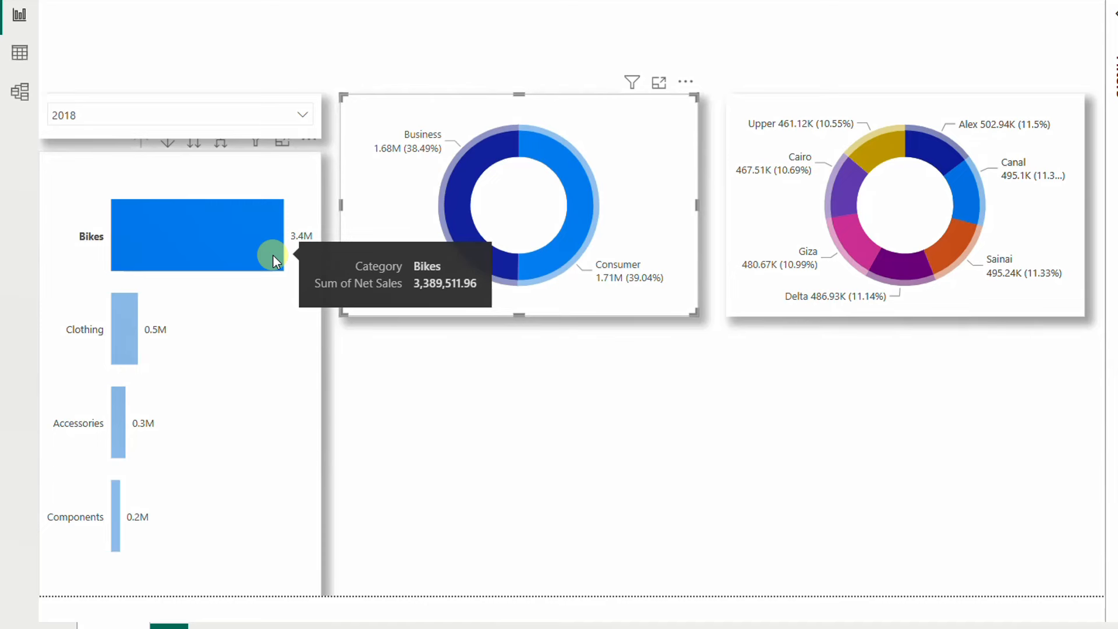
{"action": "left_click", "coordinate": [555, 404]}
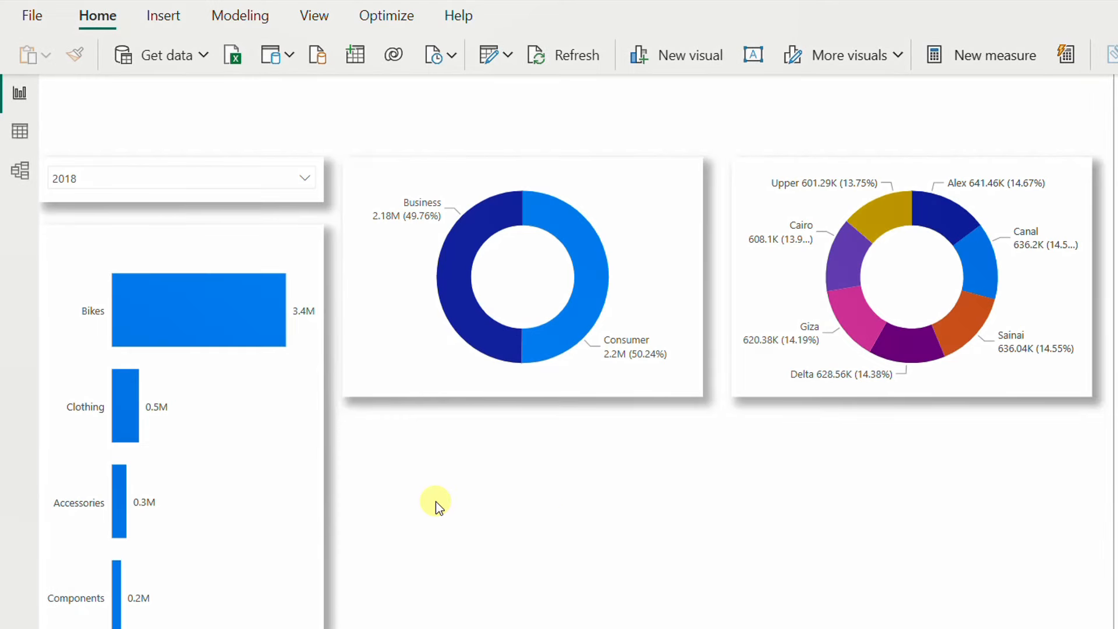
Edit the bar chart's interactions and set its effect on the Region donut chart to None
{"action": "left_click", "coordinate": [244, 487]}
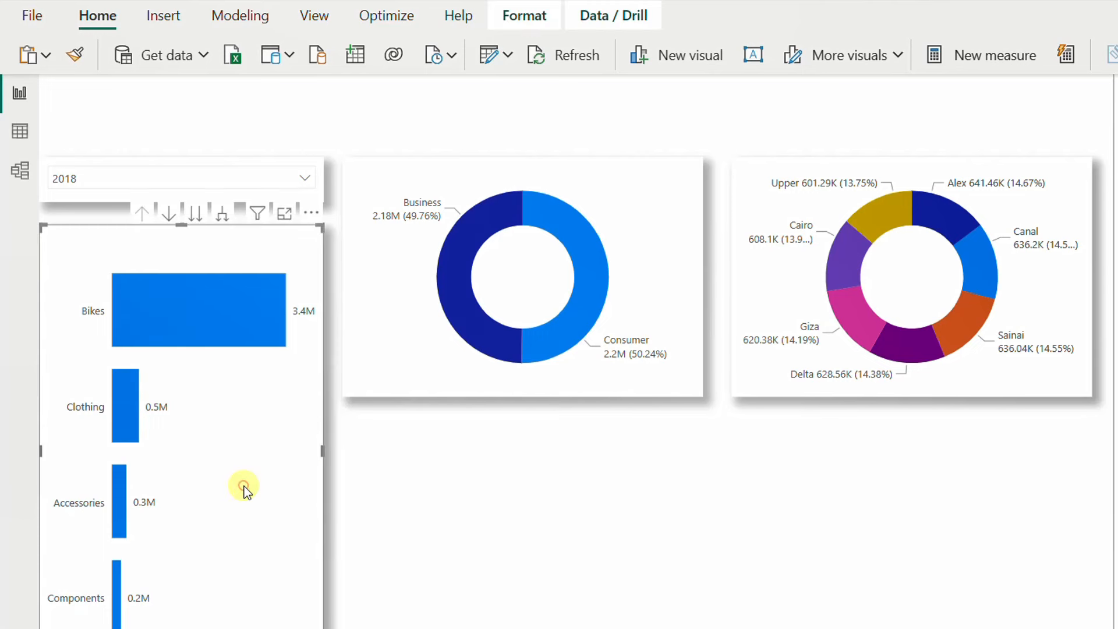
{"action": "left_click", "coordinate": [547, 17]}
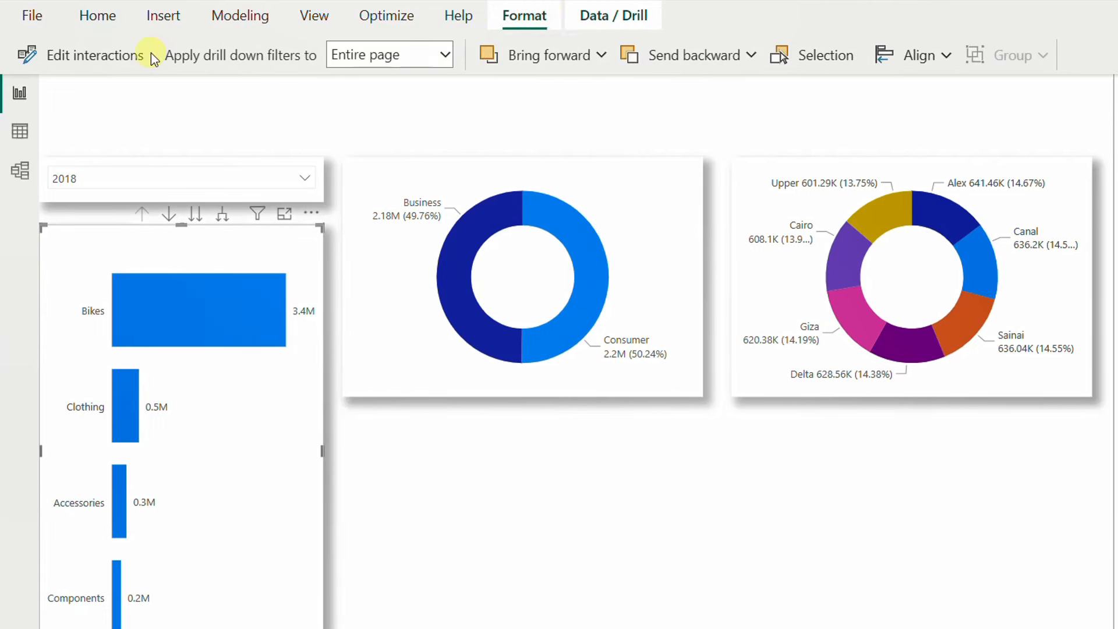
{"action": "left_click", "coordinate": [93, 57]}
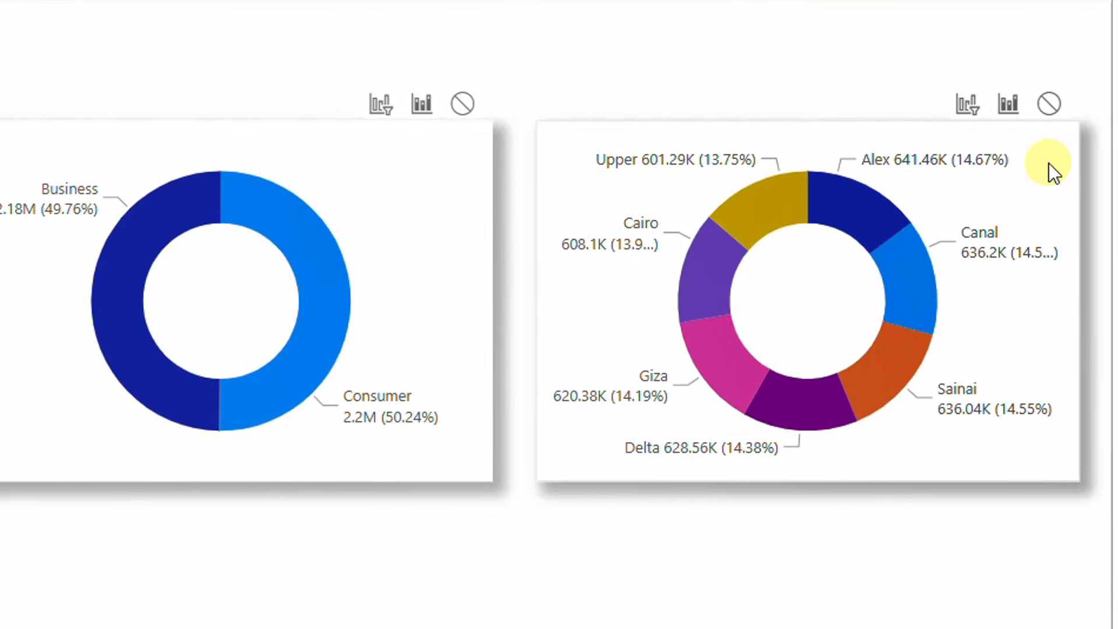
{"action": "left_click", "coordinate": [1047, 108]}
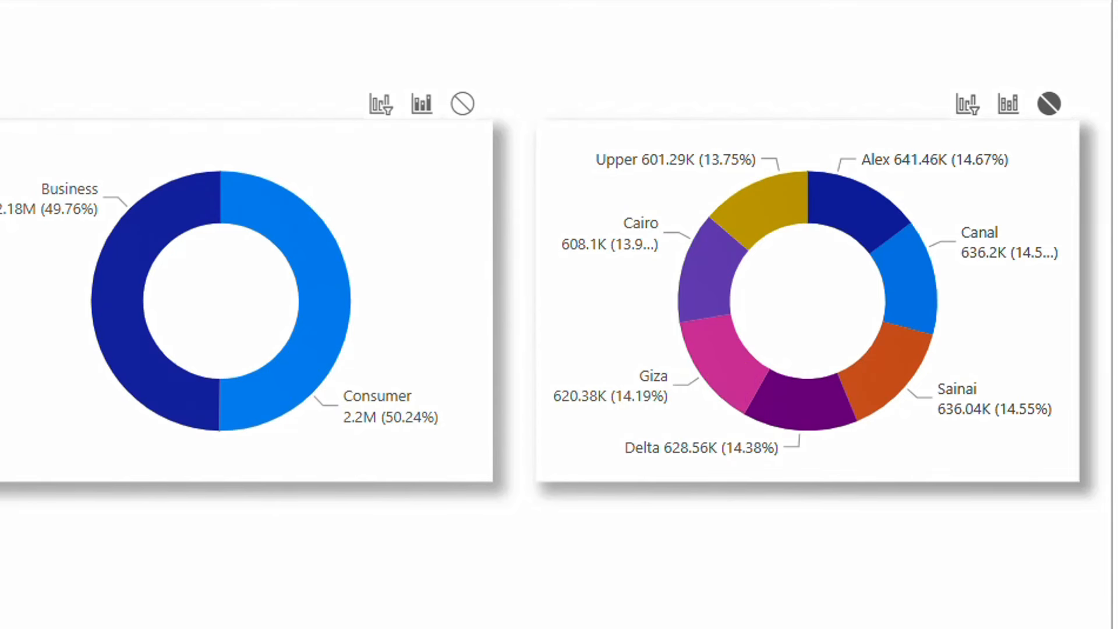
Set the bar chart's interaction with both the Region and Segment donut charts to Filter
{"action": "left_click", "coordinate": [1010, 106]}
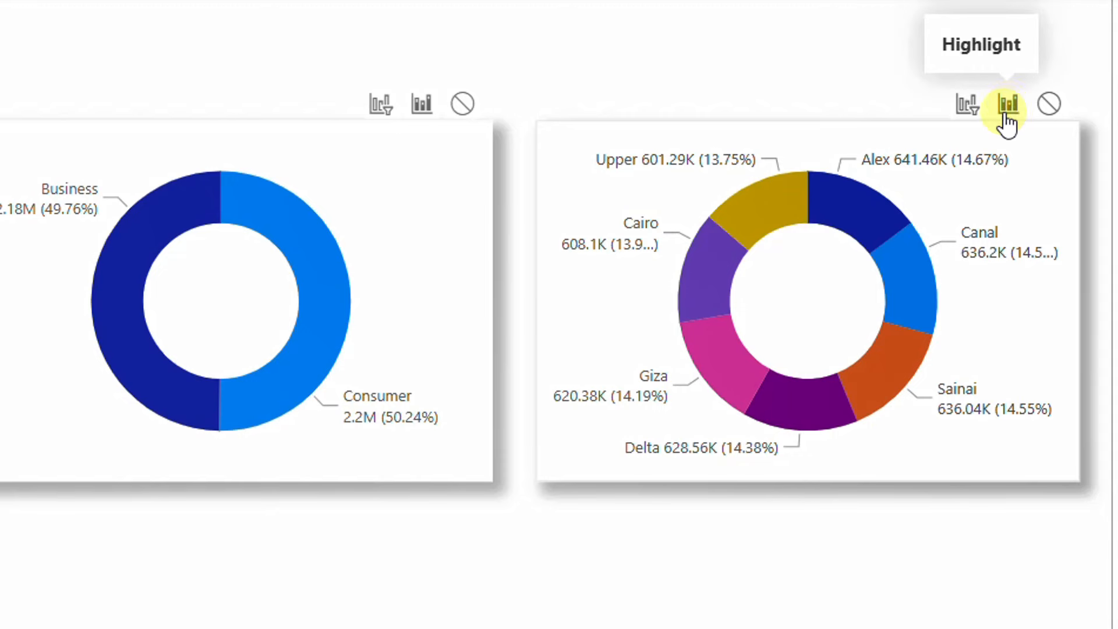
{"action": "left_click", "coordinate": [967, 105]}
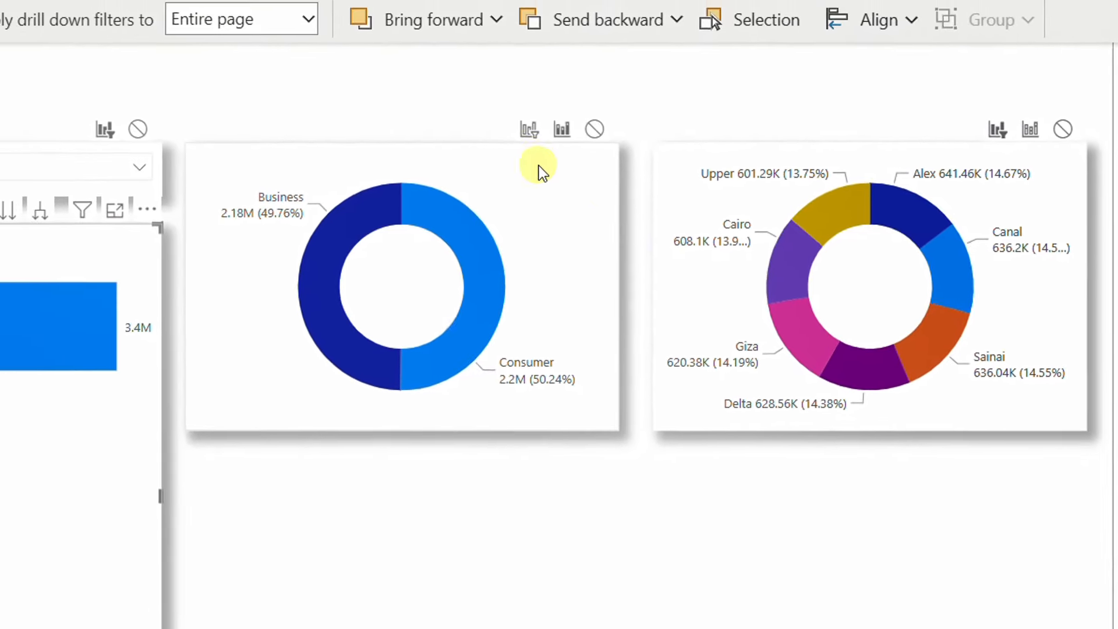
{"action": "left_click", "coordinate": [530, 130]}
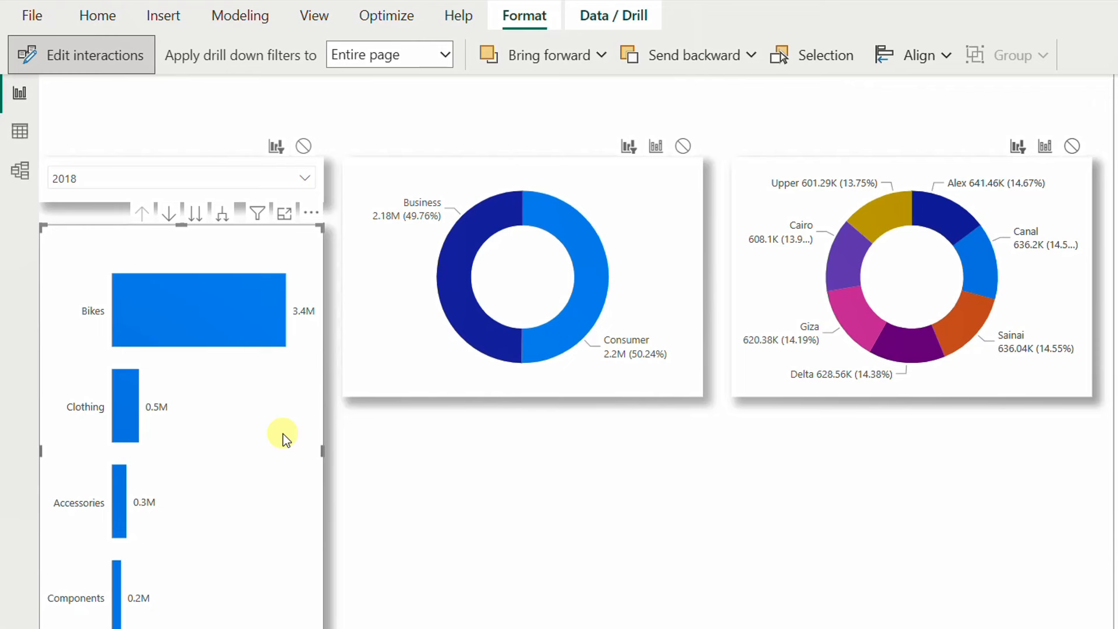
Set both donut charts to filter each other and the bar chart, and leave interaction editing
{"action": "left_click", "coordinate": [396, 372]}
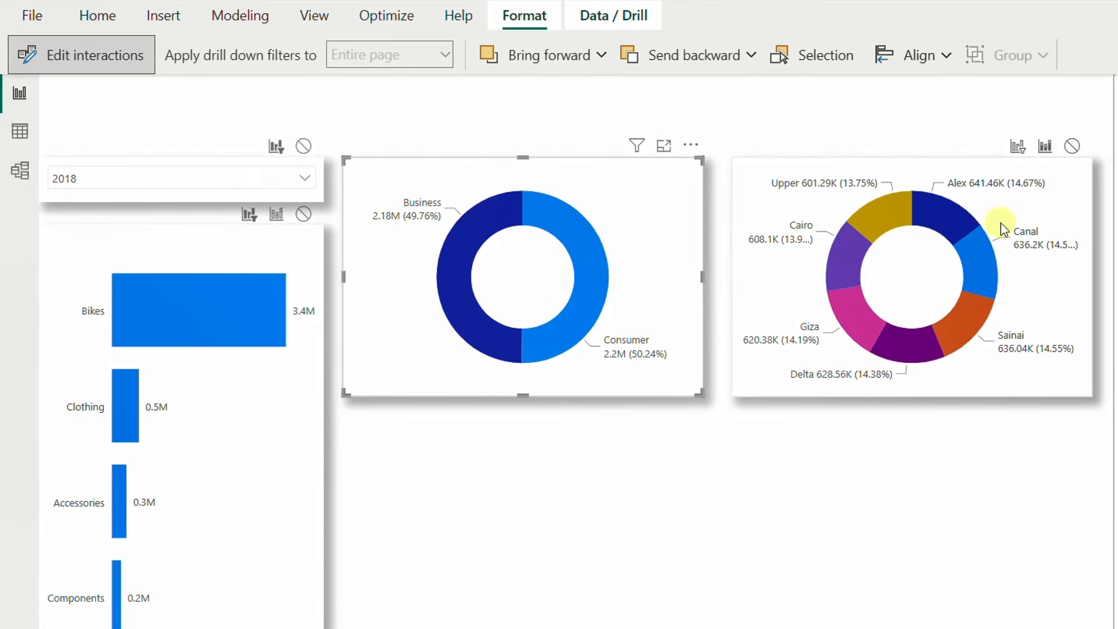
{"action": "left_click", "coordinate": [1014, 156]}
{"action": "left_click", "coordinate": [1011, 389]}
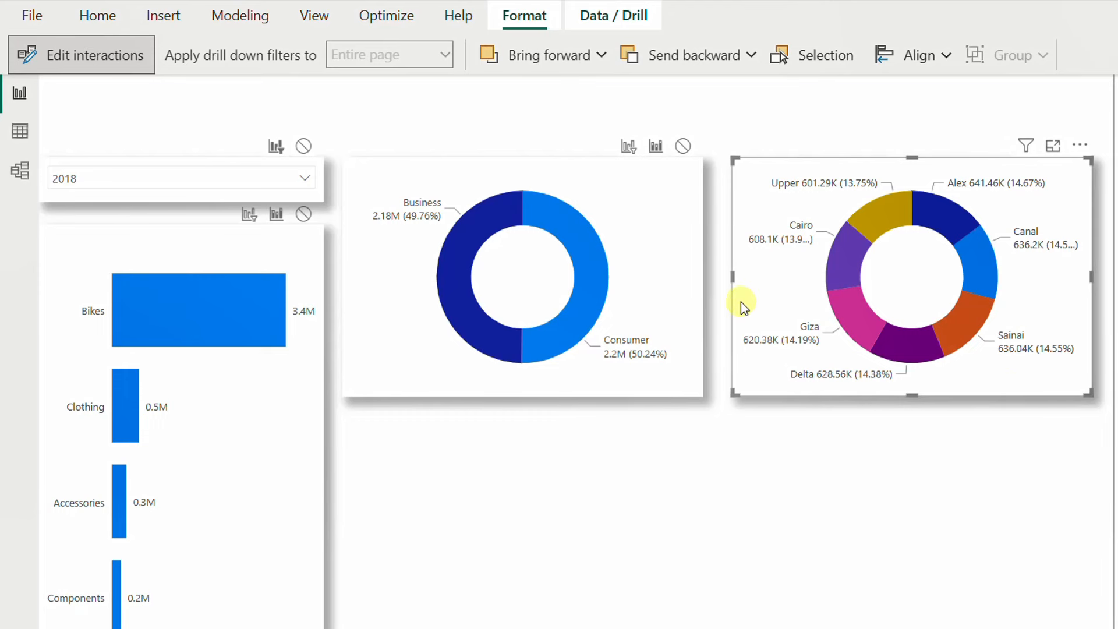
{"action": "left_click", "coordinate": [627, 150]}
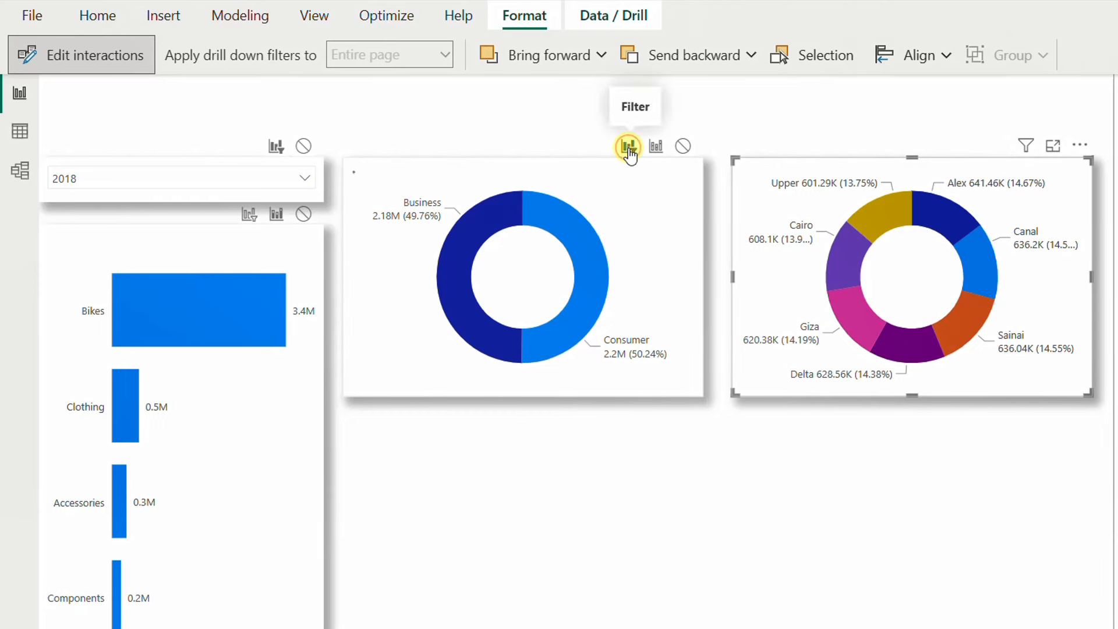
{"action": "left_click", "coordinate": [251, 215]}
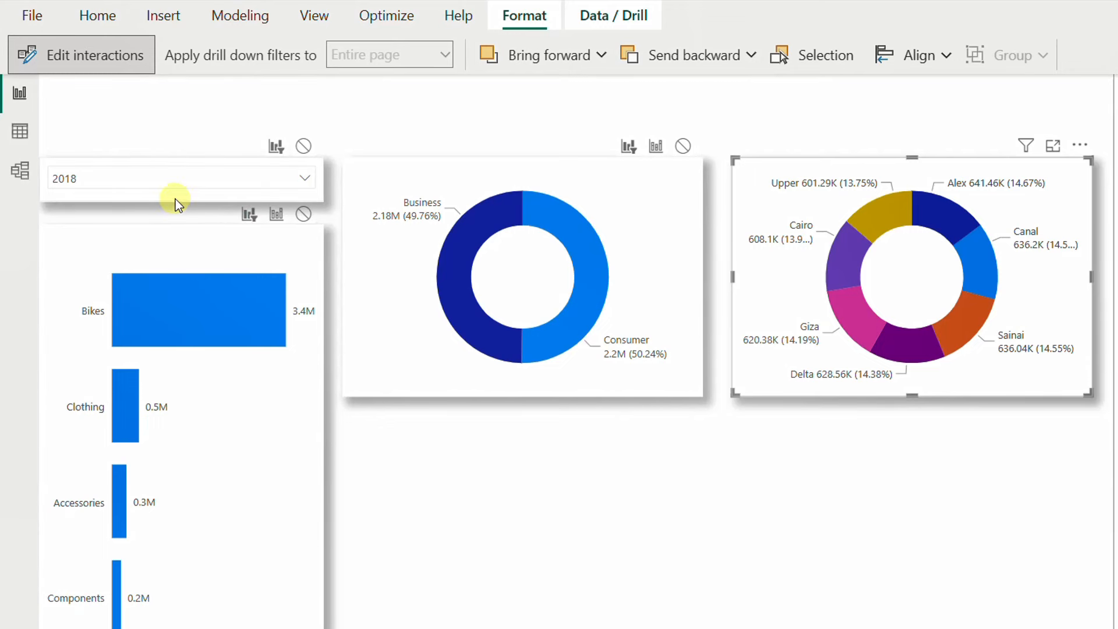
{"action": "left_click", "coordinate": [98, 55]}
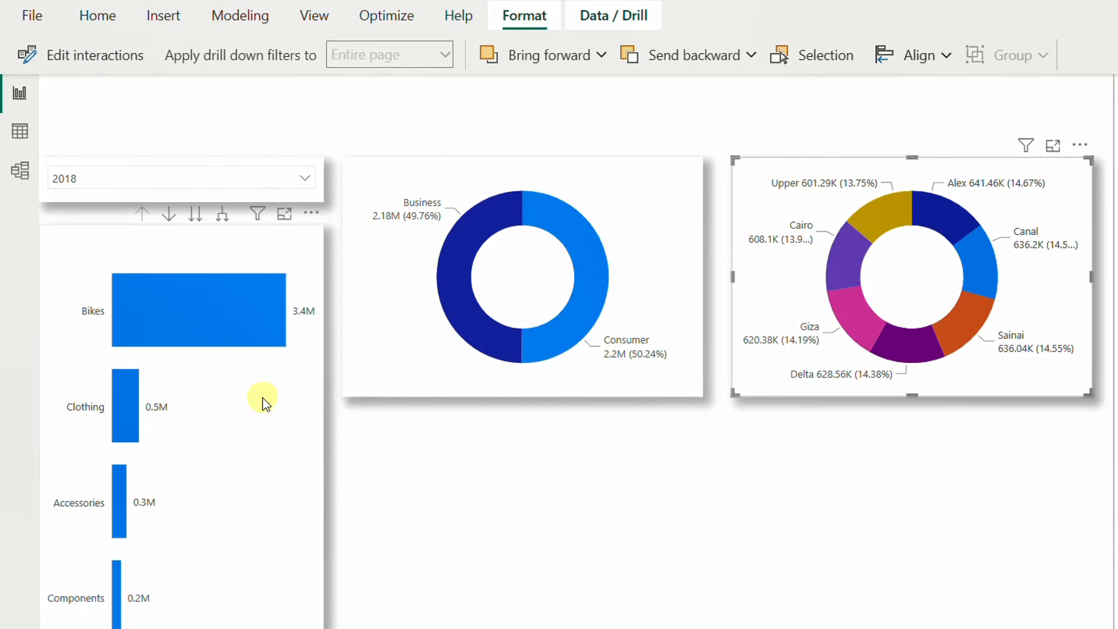
Check cross-filtering with the Bikes bar, the Business segment and the Giza region, and clear the selection
{"action": "left_click", "coordinate": [173, 327]}
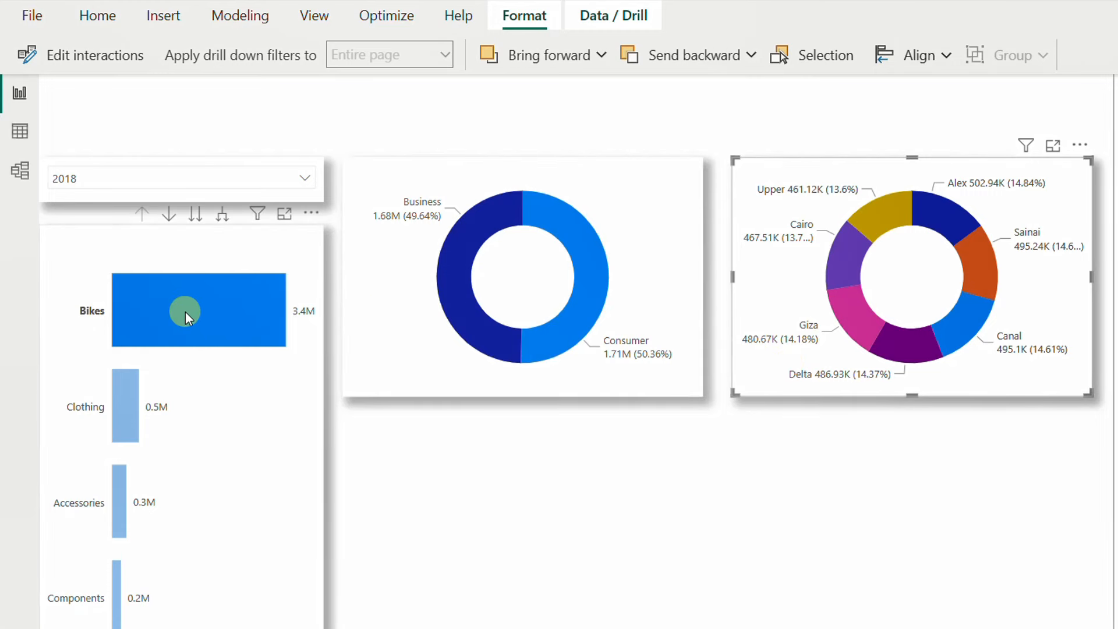
{"action": "left_click", "coordinate": [470, 299]}
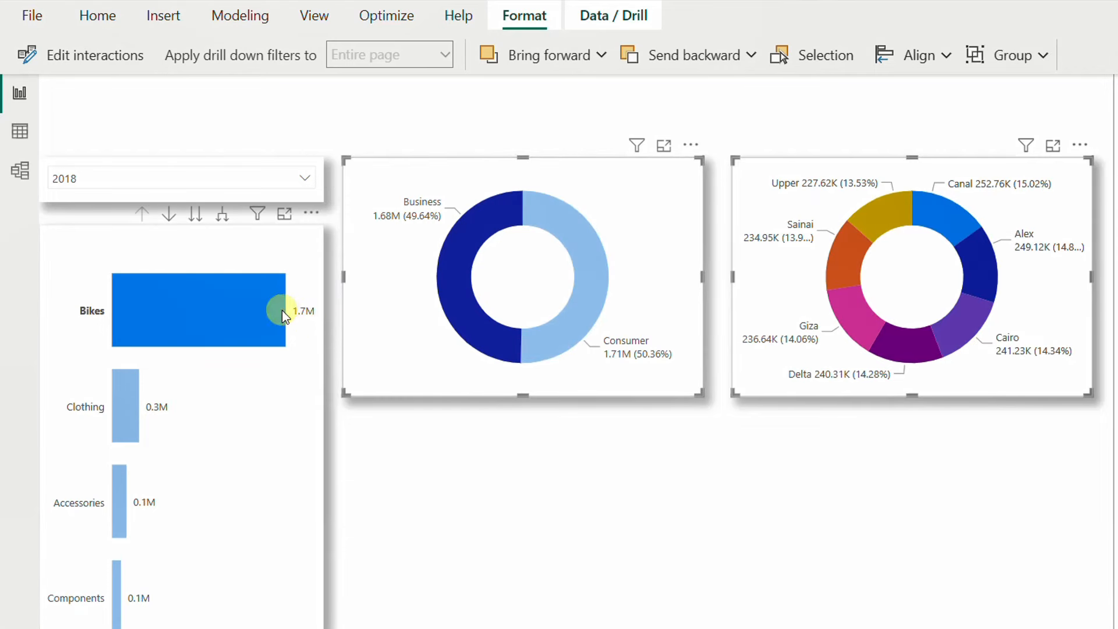
{"action": "mouse_move", "coordinate": [449, 284]}
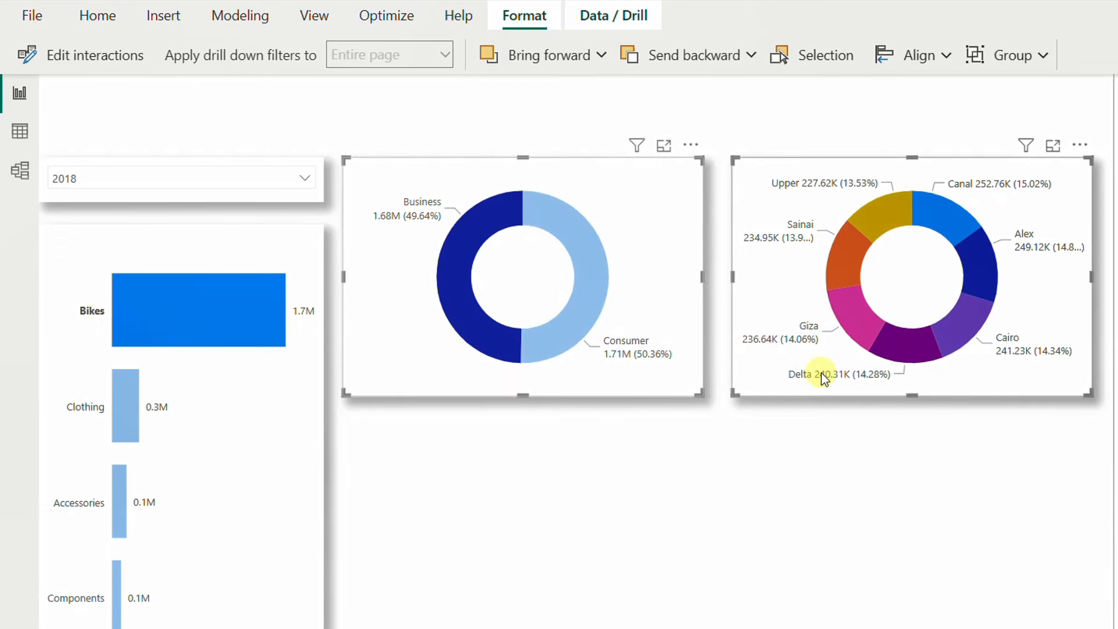
{"action": "mouse_move", "coordinate": [869, 320]}
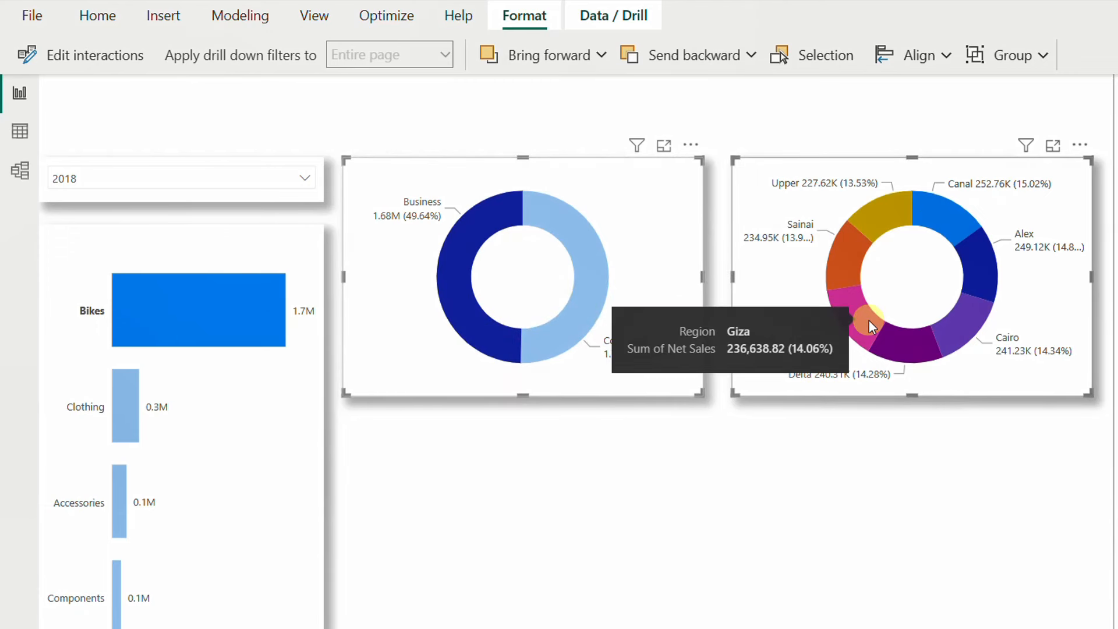
{"action": "left_click", "coordinate": [869, 320]}
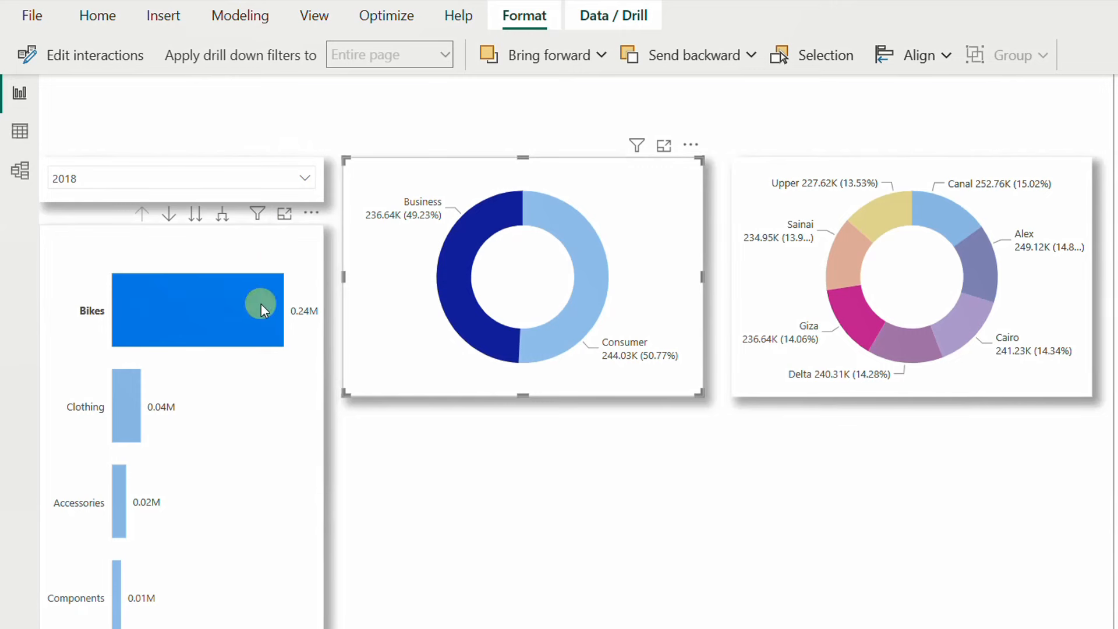
{"action": "left_click", "coordinate": [854, 313]}
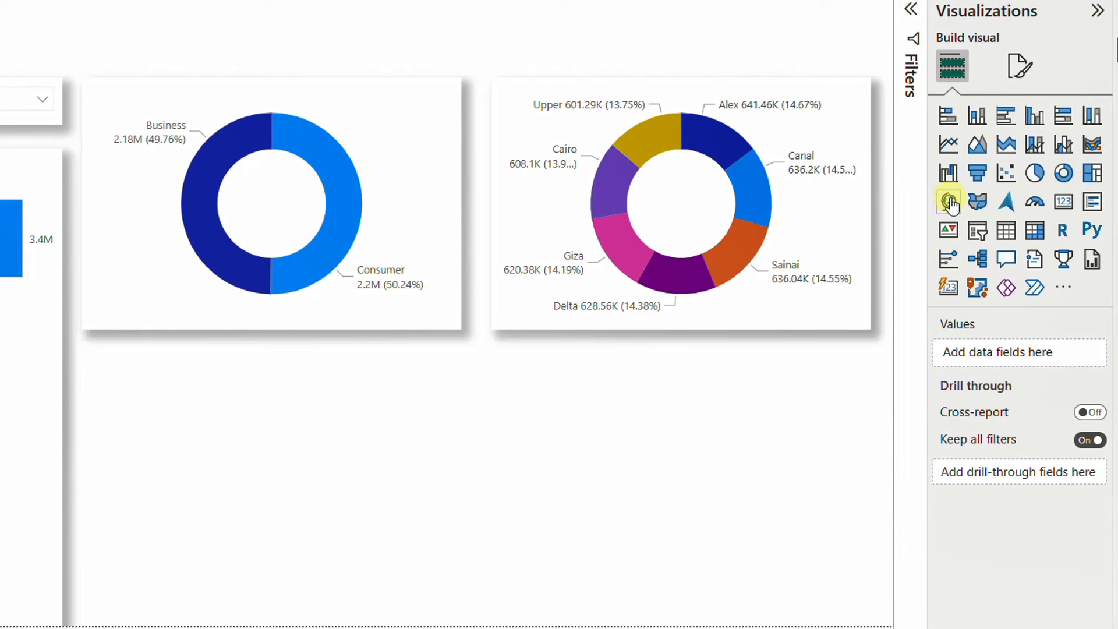
Insert a Q&A visual below the Segment donut chart and look through all its suggested questions
{"action": "left_click", "coordinate": [1009, 266]}
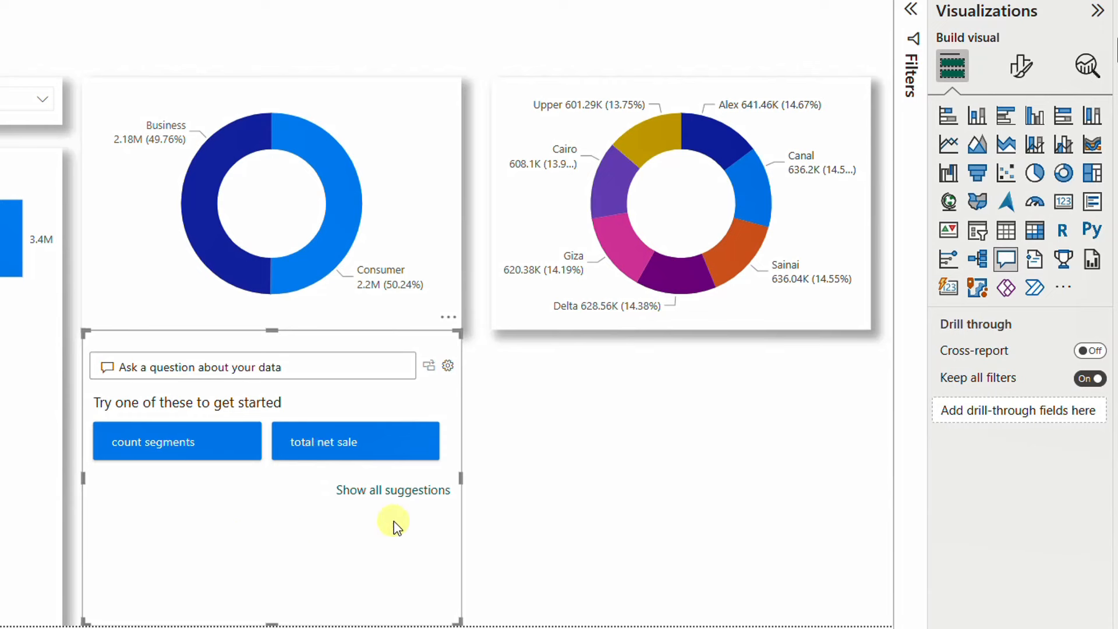
{"action": "left_click", "coordinate": [377, 500]}
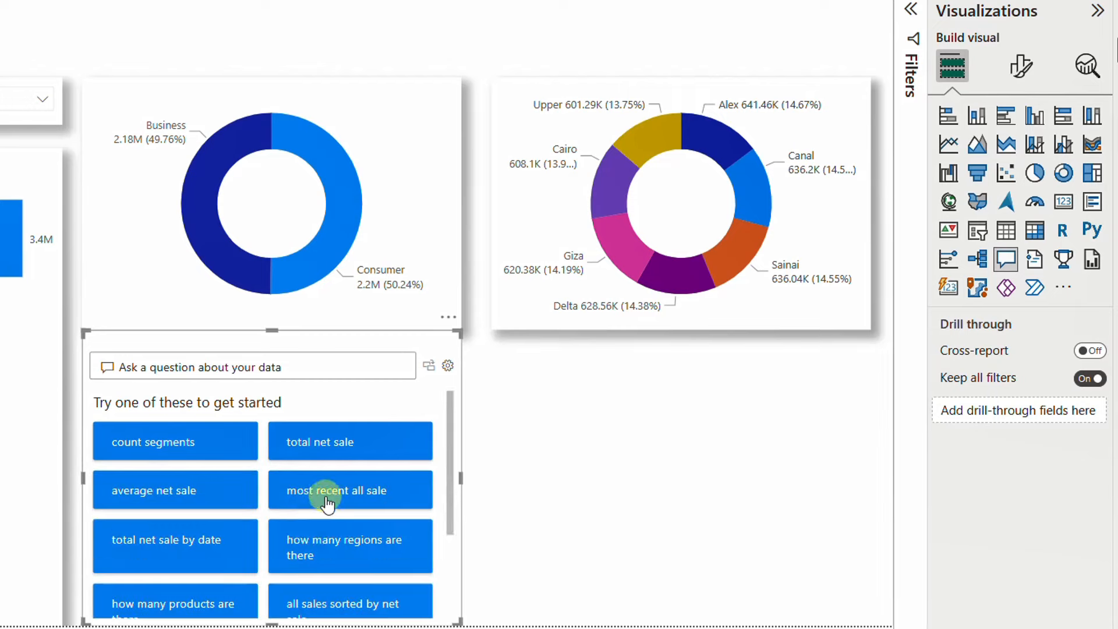
{"action": "scroll", "coordinate": [306, 530], "scroll_direction": "down", "scroll_amount": 2}
{"action": "scroll", "coordinate": [309, 530], "scroll_direction": "up", "scroll_amount": 2}
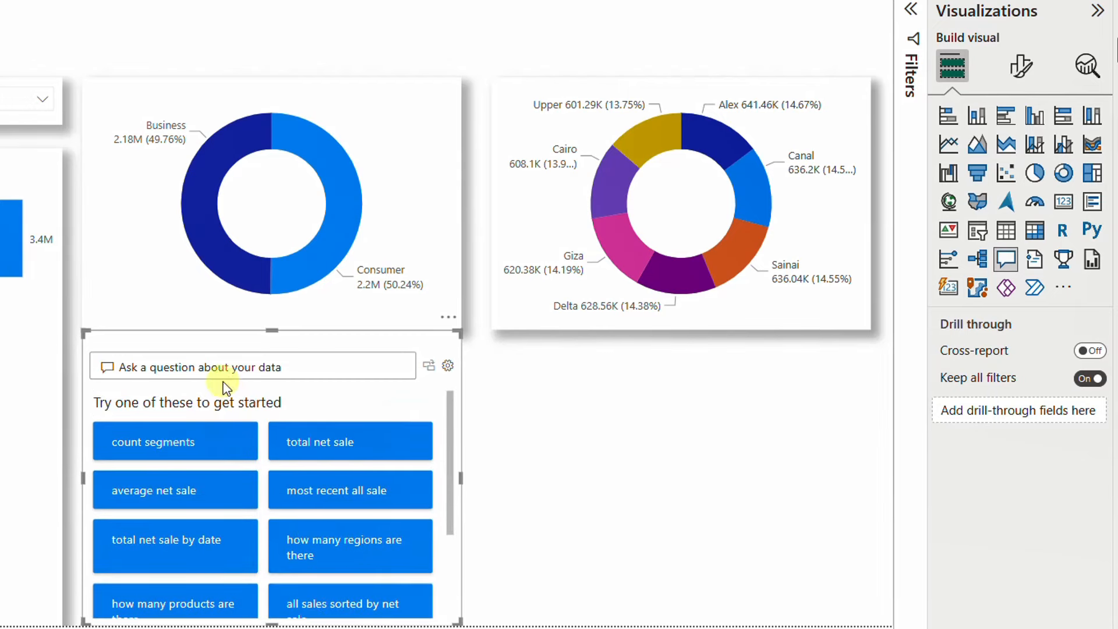
Ask the Q&A visual for "net sales trend overtime"
{"action": "left_click", "coordinate": [205, 361]}
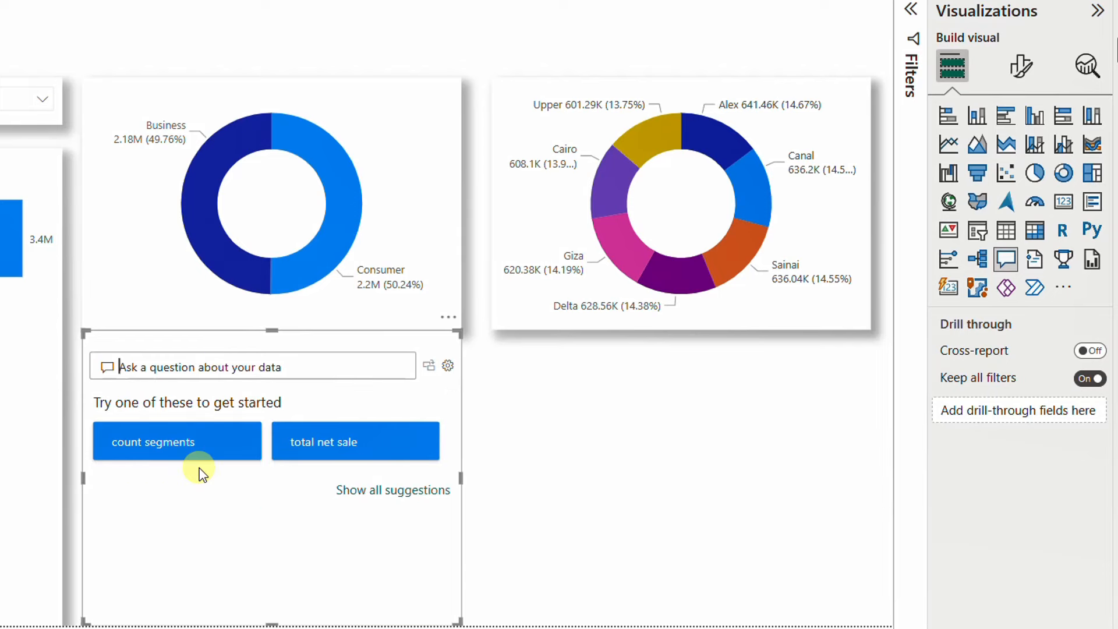
{"action": "type", "text": "net sales trend overt"}
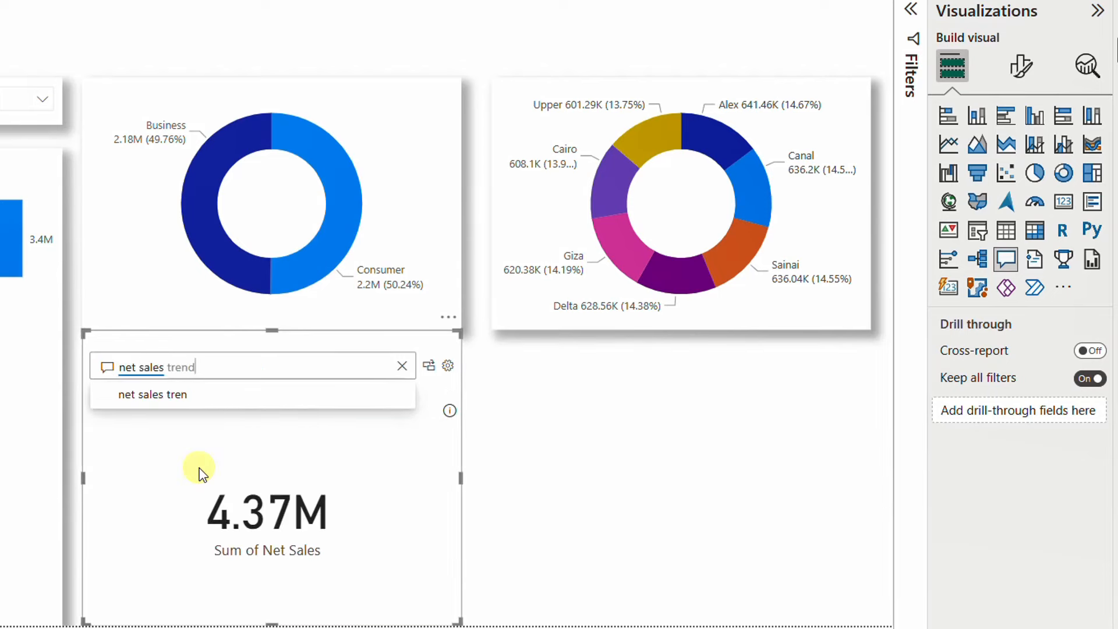
{"action": "type", "text": "ime"}
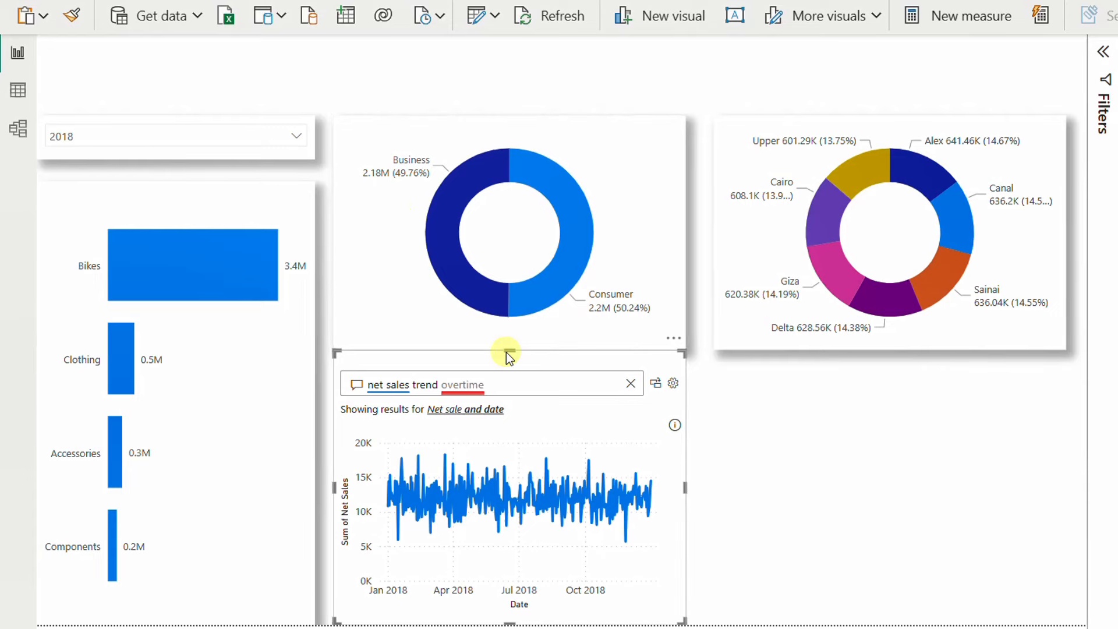
Resize the Q&A visual to span the width below both donut charts and turn its result into a standard visual
{"action": "left_click_drag", "start_coordinate": [506, 350], "coordinate": [506, 368]}
{"action": "left_click_drag", "start_coordinate": [686, 495], "coordinate": [1065, 495]}
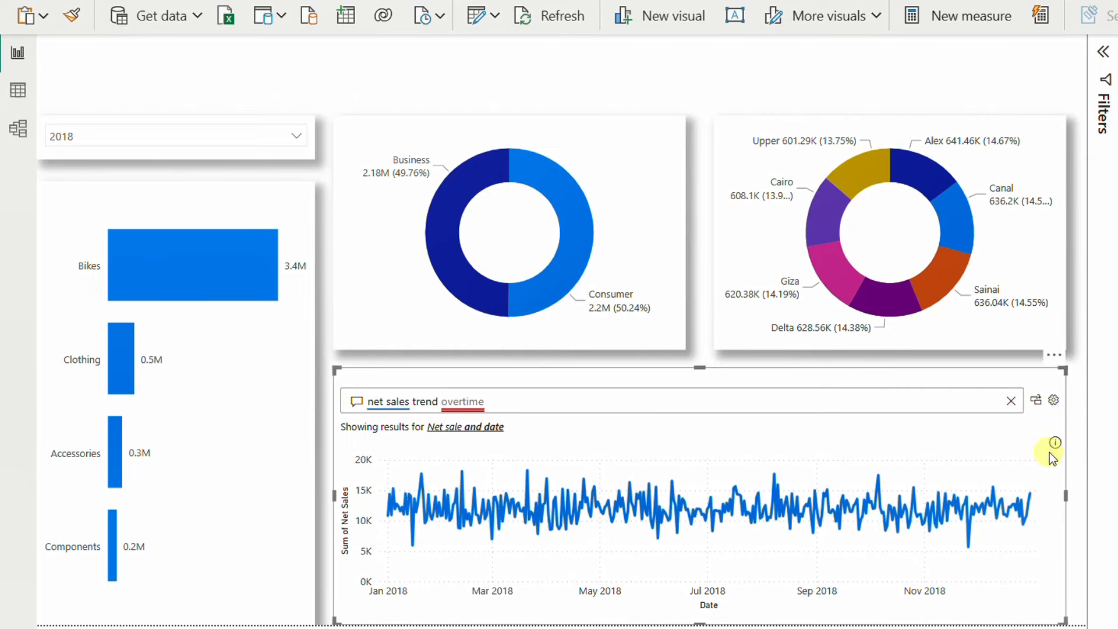
{"action": "left_click", "coordinate": [1039, 402]}
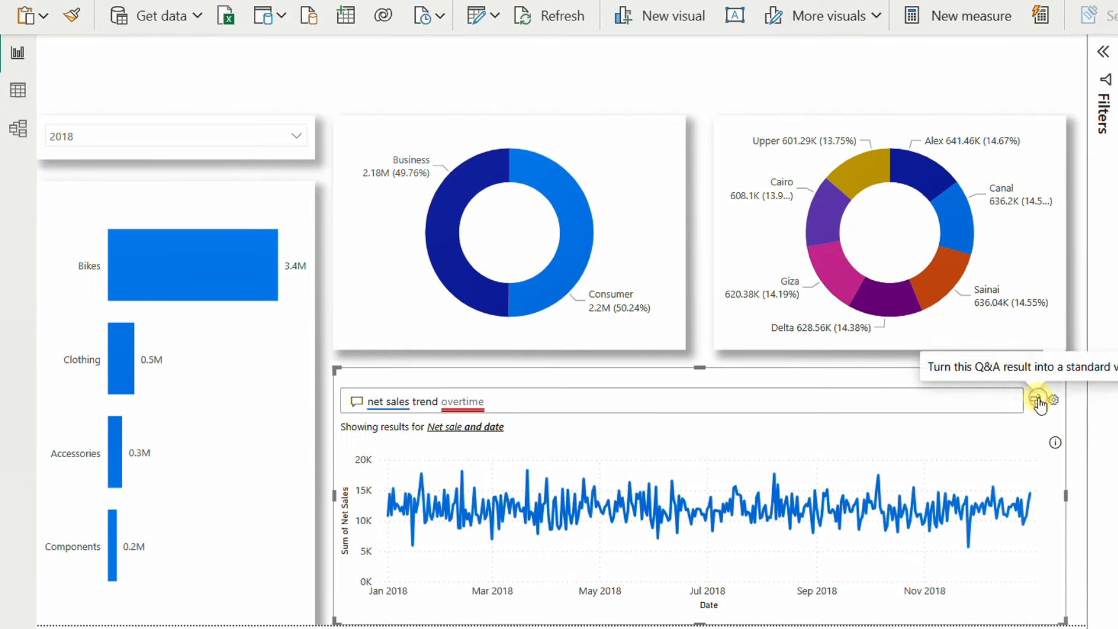
{"action": "mouse_move", "coordinate": [1041, 404]}
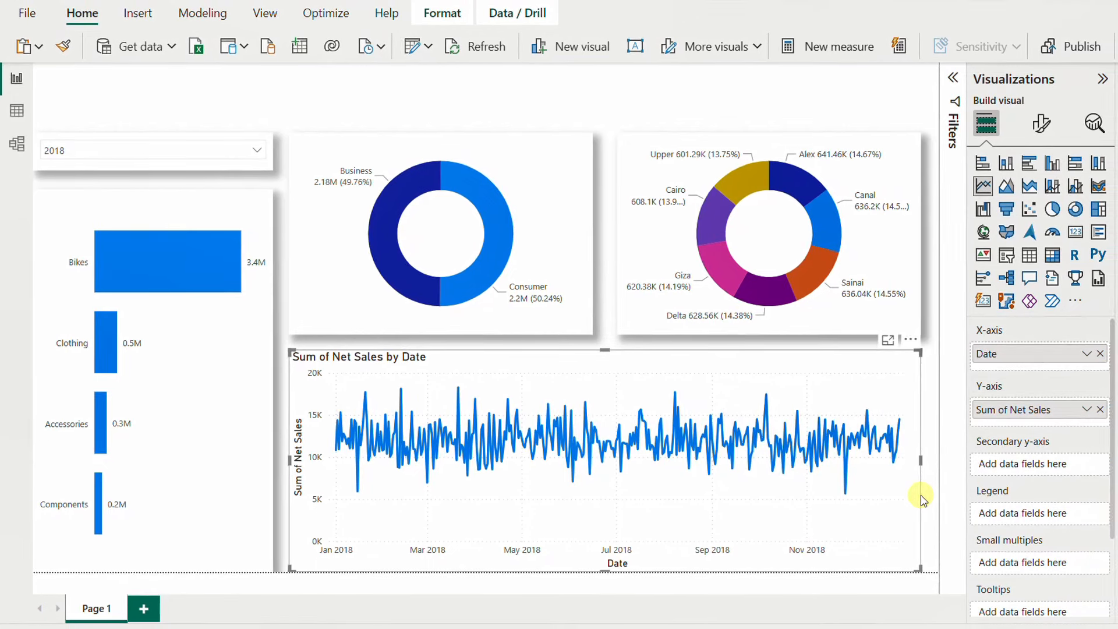
Hide the line chart's Y-axis values and remove the titles of both axes
{"action": "left_click", "coordinate": [1041, 123]}
{"action": "left_click", "coordinate": [1095, 270]}
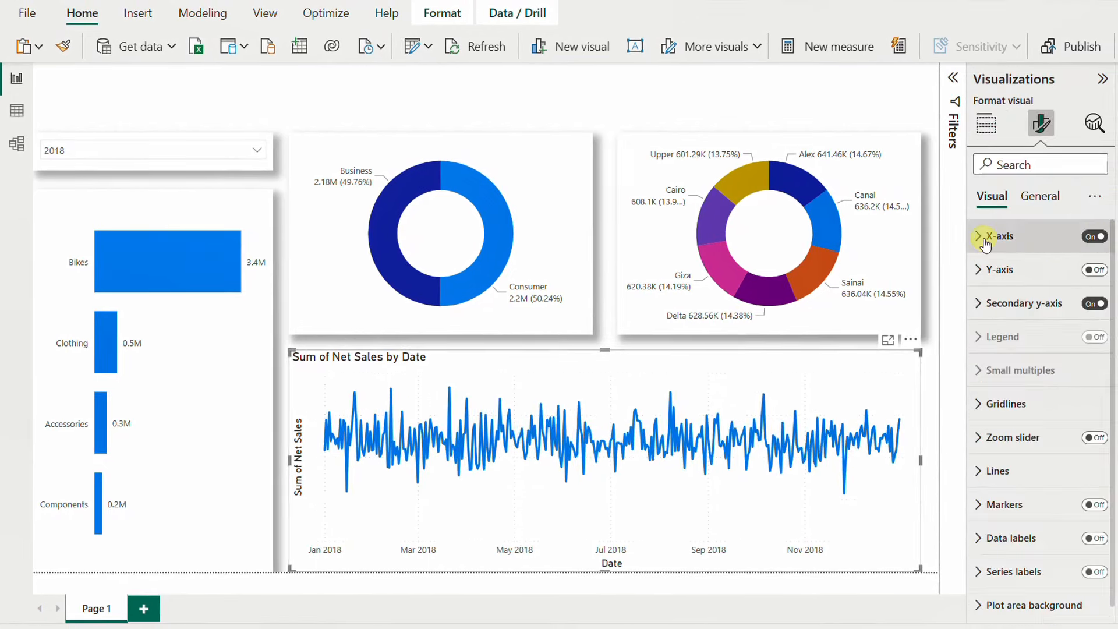
{"action": "left_click", "coordinate": [979, 270]}
{"action": "left_click", "coordinate": [1081, 520]}
{"action": "left_click", "coordinate": [979, 236]}
{"action": "left_click", "coordinate": [1084, 542]}
Turn off the line chart's title and give the visual a shadow
{"action": "left_click", "coordinate": [1039, 197]}
{"action": "left_click", "coordinate": [1094, 268]}
{"action": "left_click", "coordinate": [979, 304]}
{"action": "left_click", "coordinate": [1086, 518]}
{"action": "left_click", "coordinate": [936, 468]}
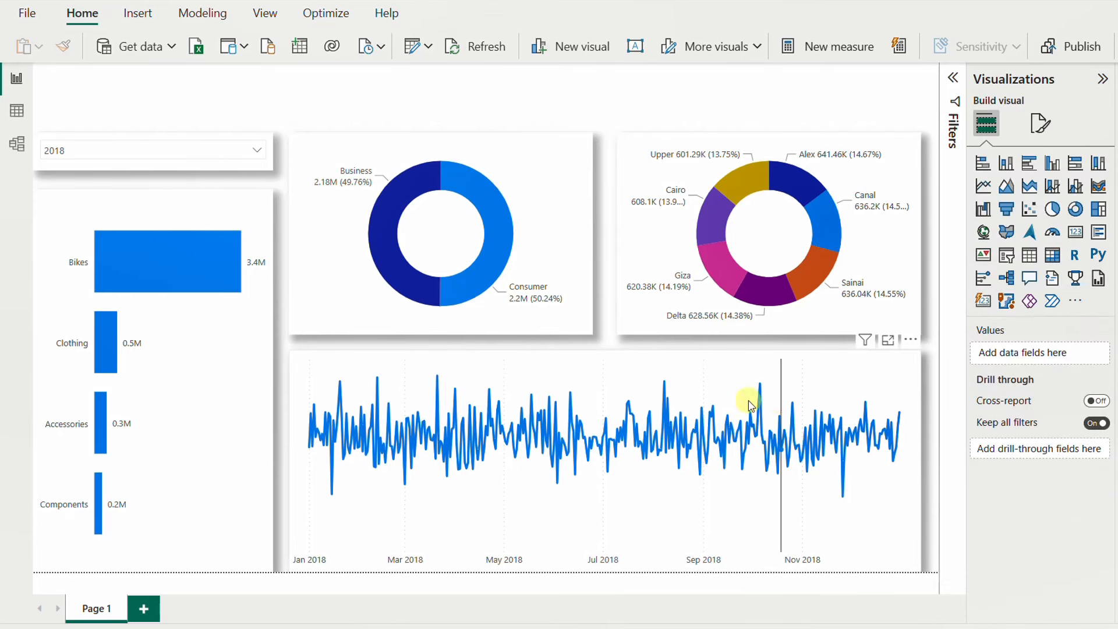
Filter the report by the Bikes bar and the Business segment in turn, and switch the Year slicer to 2017
{"action": "left_click", "coordinate": [187, 269]}
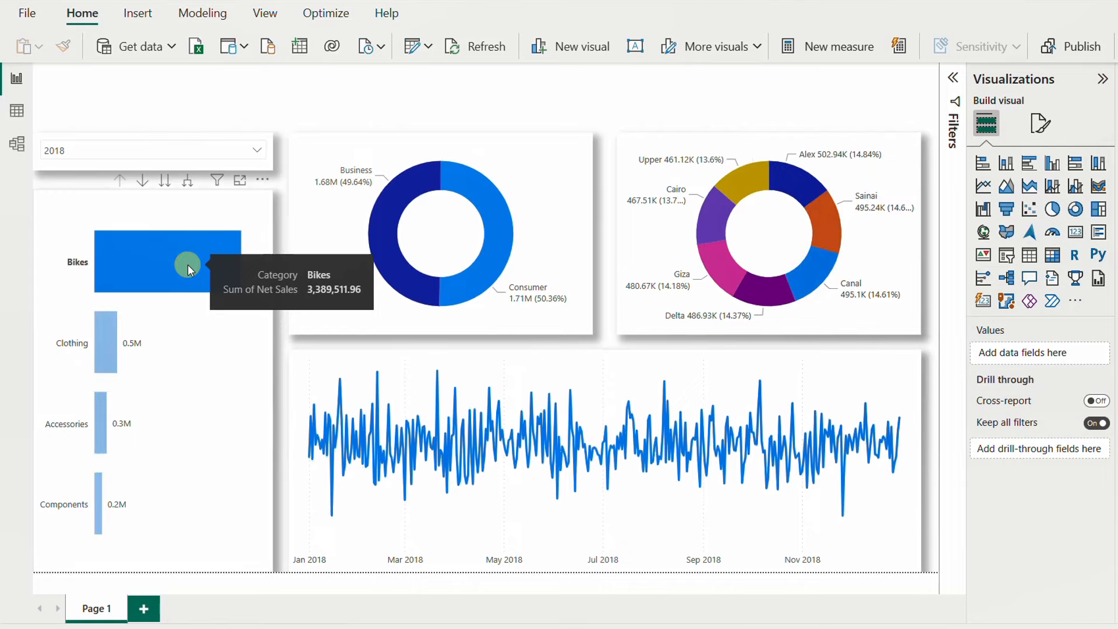
{"action": "left_click", "coordinate": [385, 213]}
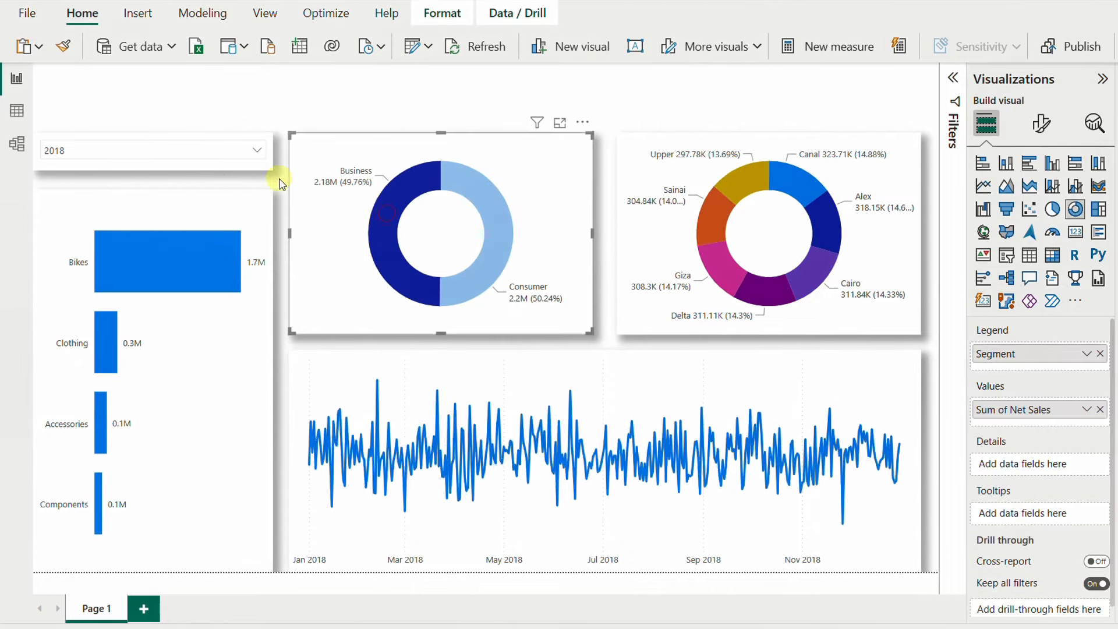
{"action": "left_click", "coordinate": [257, 150]}
{"action": "left_click", "coordinate": [87, 170]}
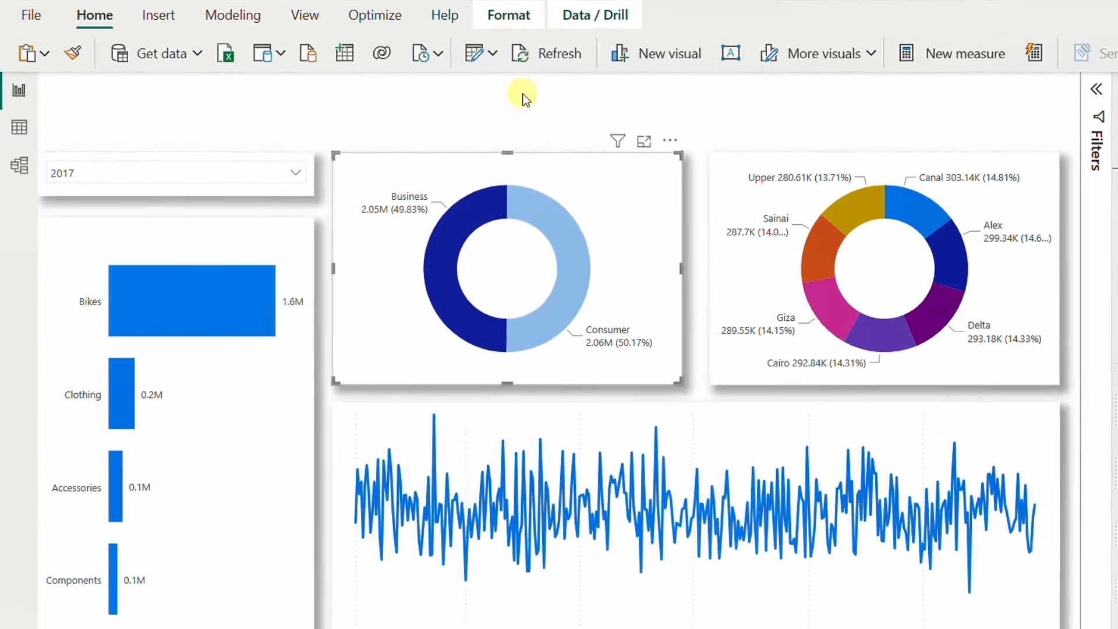
{"action": "left_click", "coordinate": [523, 93]}
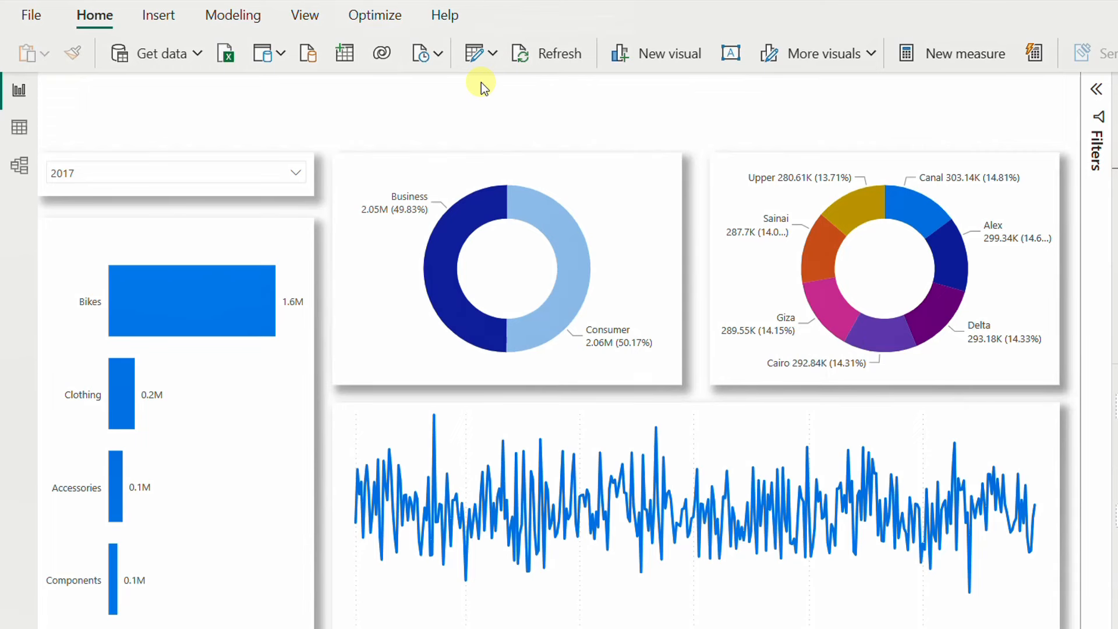
Insert a text box across the top of the report page reading "AAA Bikes | Sales Report | for the year 2017"
{"action": "left_click", "coordinate": [726, 58]}
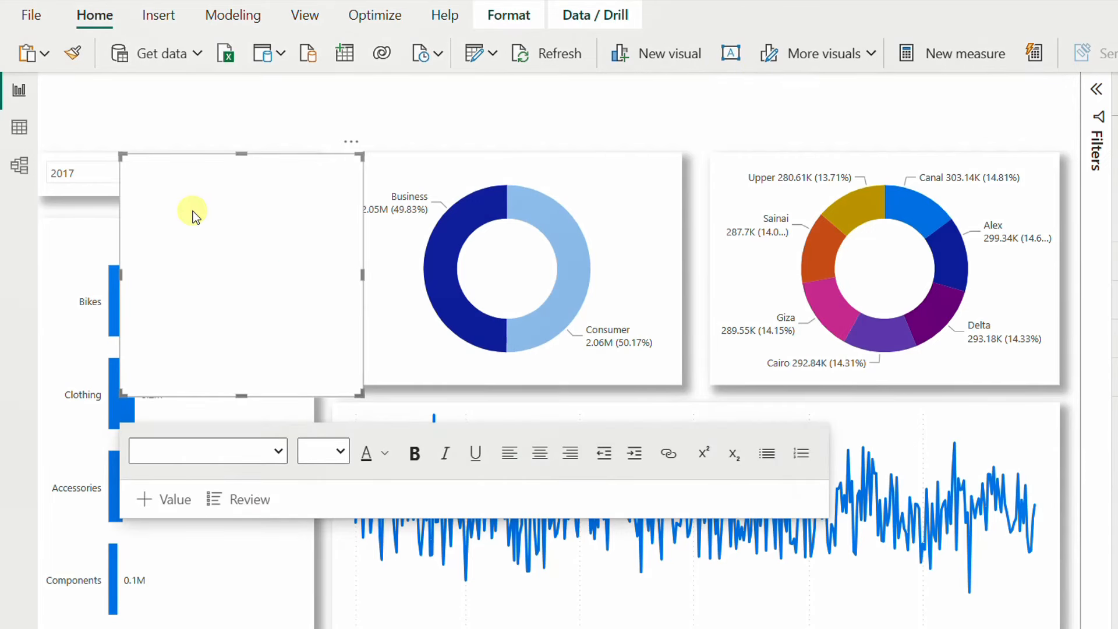
{"action": "left_click", "coordinate": [269, 157]}
{"action": "left_click_drag", "start_coordinate": [231, 117], "coordinate": [187, 78]}
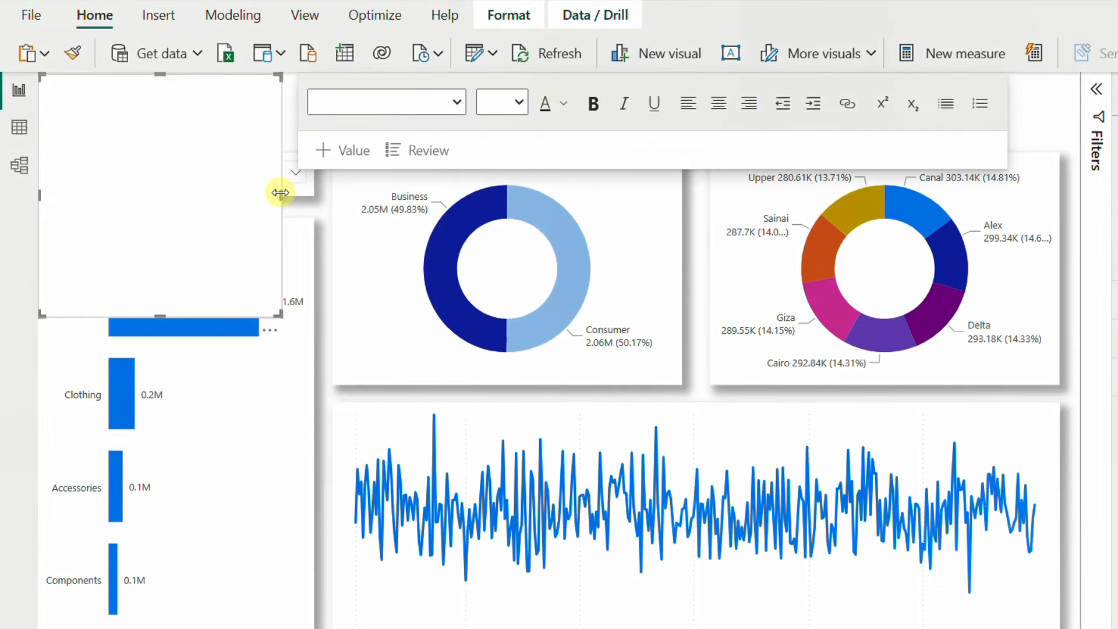
{"action": "left_click_drag", "start_coordinate": [280, 191], "coordinate": [1059, 212]}
{"action": "left_click_drag", "start_coordinate": [549, 316], "coordinate": [558, 139]}
{"action": "left_click", "coordinate": [141, 104]}
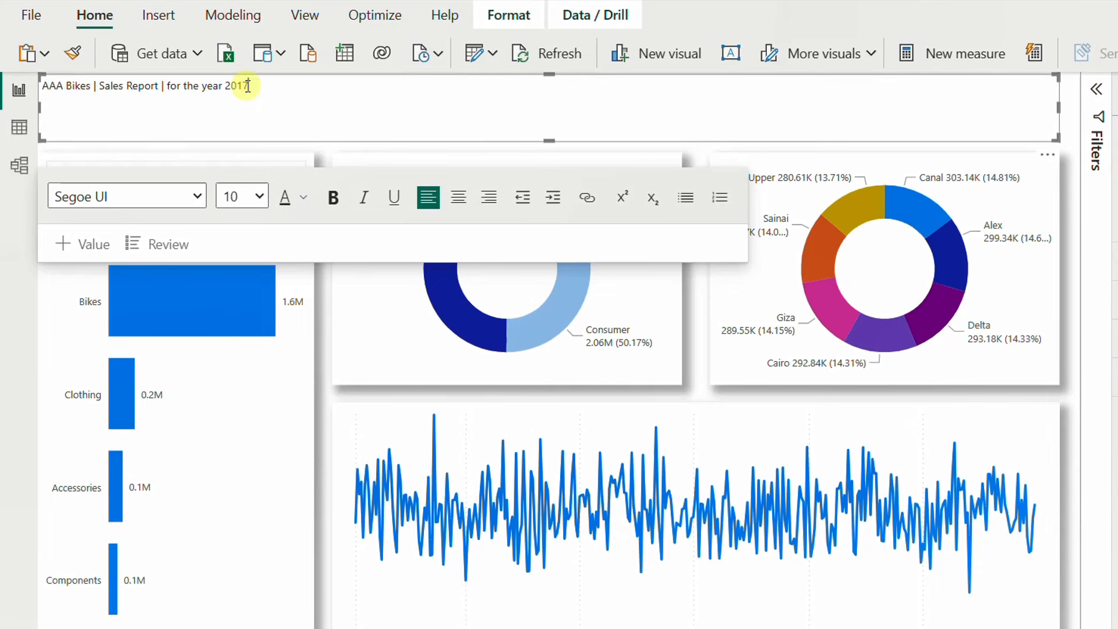
Set the report title's font size to 36 and center the text
{"action": "left_click_drag", "start_coordinate": [247, 86], "coordinate": [23, 85]}
{"action": "left_click", "coordinate": [258, 197]}
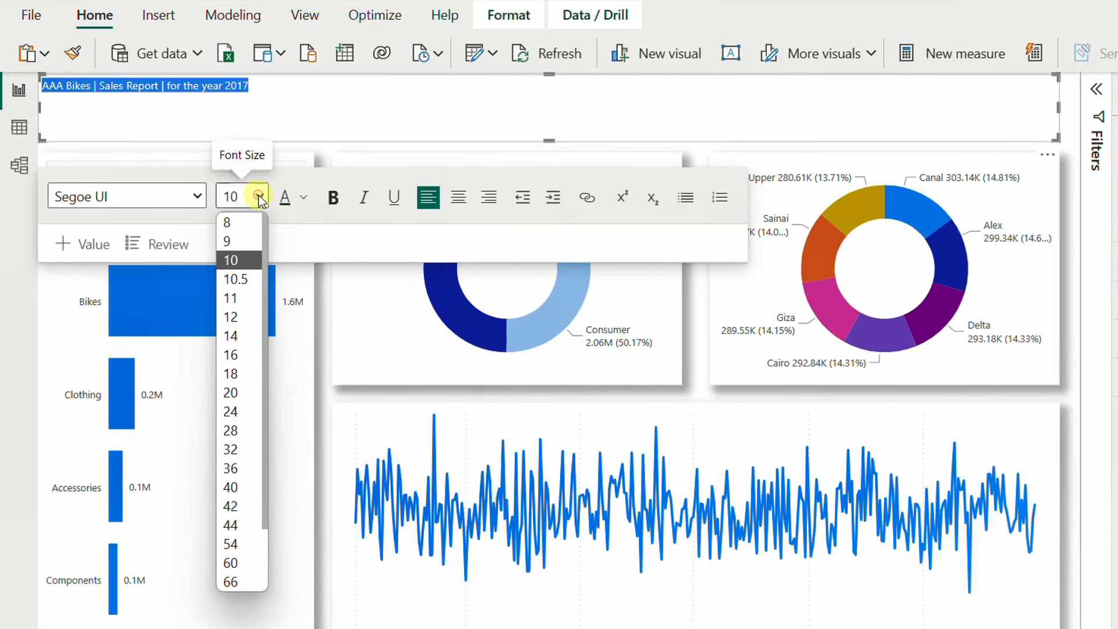
{"action": "left_click", "coordinate": [243, 468]}
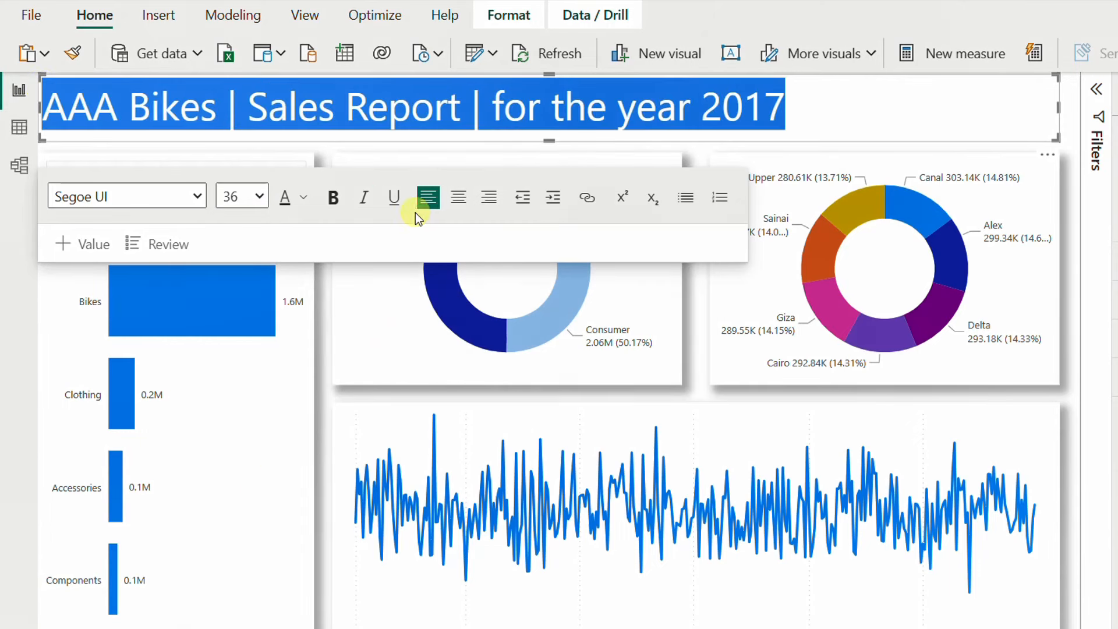
{"action": "left_click", "coordinate": [457, 211]}
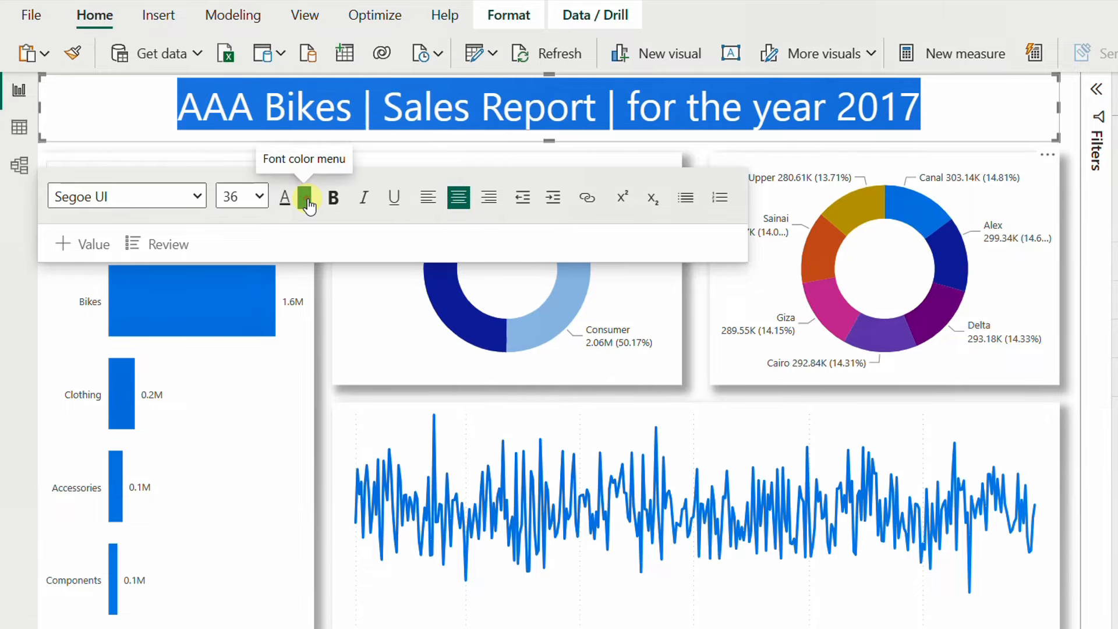
Change the report title's font color to dark gray and turn on the text box's shadow
{"action": "left_click", "coordinate": [303, 199]}
{"action": "left_click", "coordinate": [322, 358]}
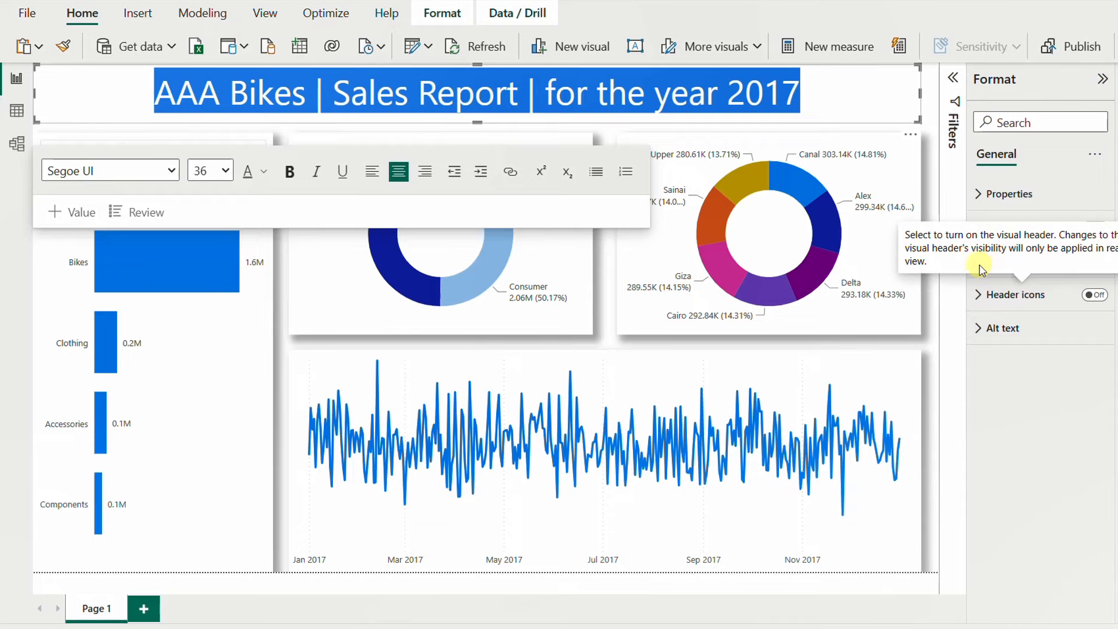
{"action": "left_click", "coordinate": [983, 270]}
{"action": "left_click", "coordinate": [983, 263]}
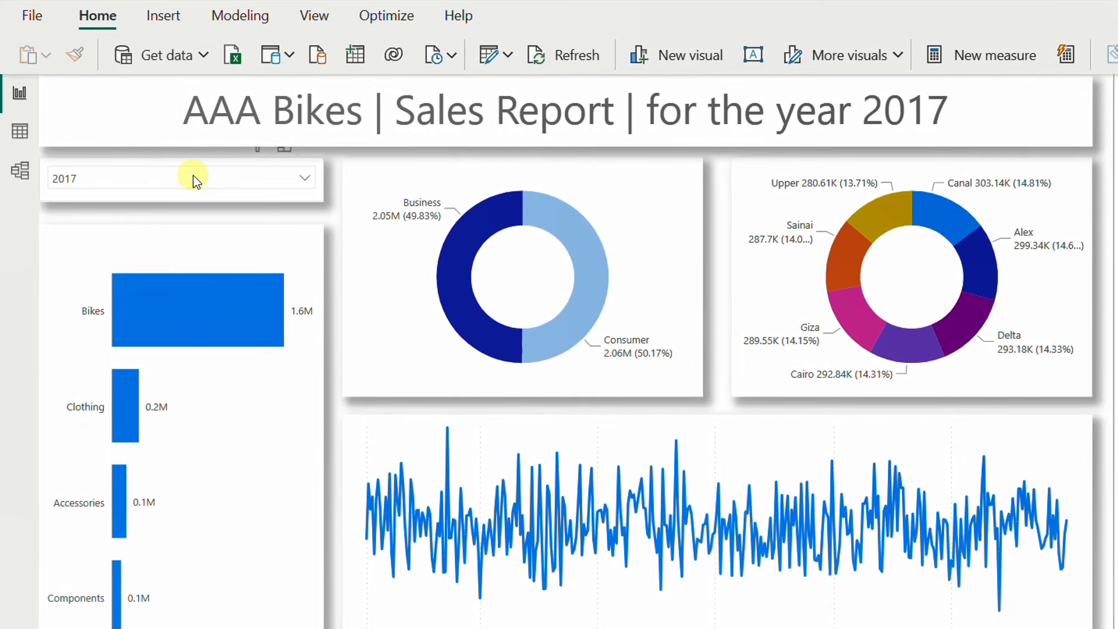
Set the Year slicer to 2018 and replace 2017 in the title with a dynamic value calculated as "the max year"
{"action": "left_click", "coordinate": [194, 178]}
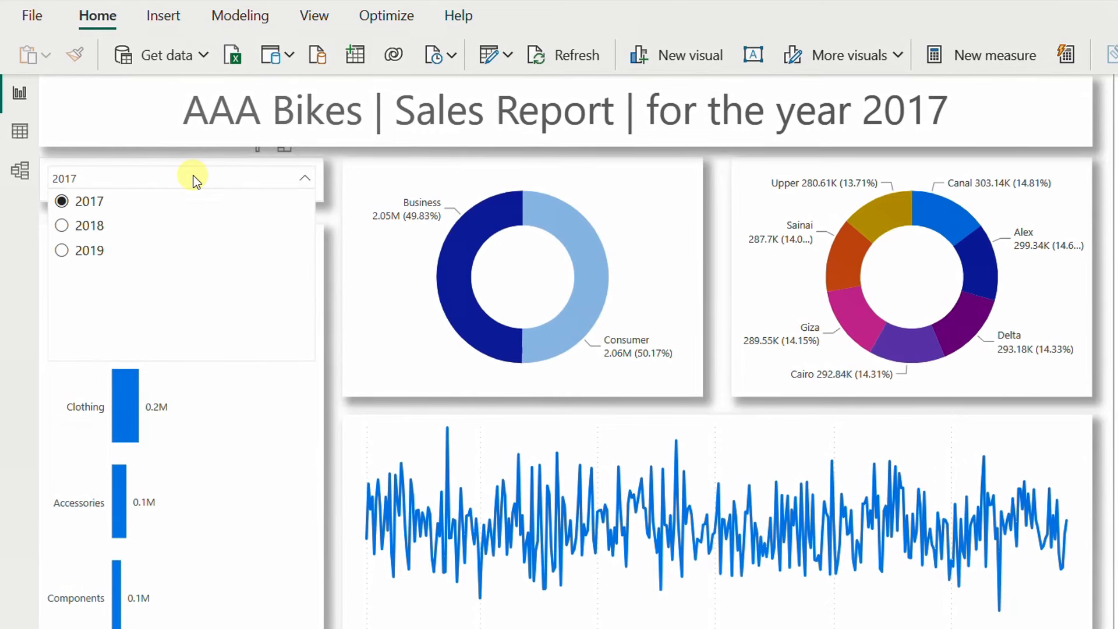
{"action": "left_click", "coordinate": [103, 224]}
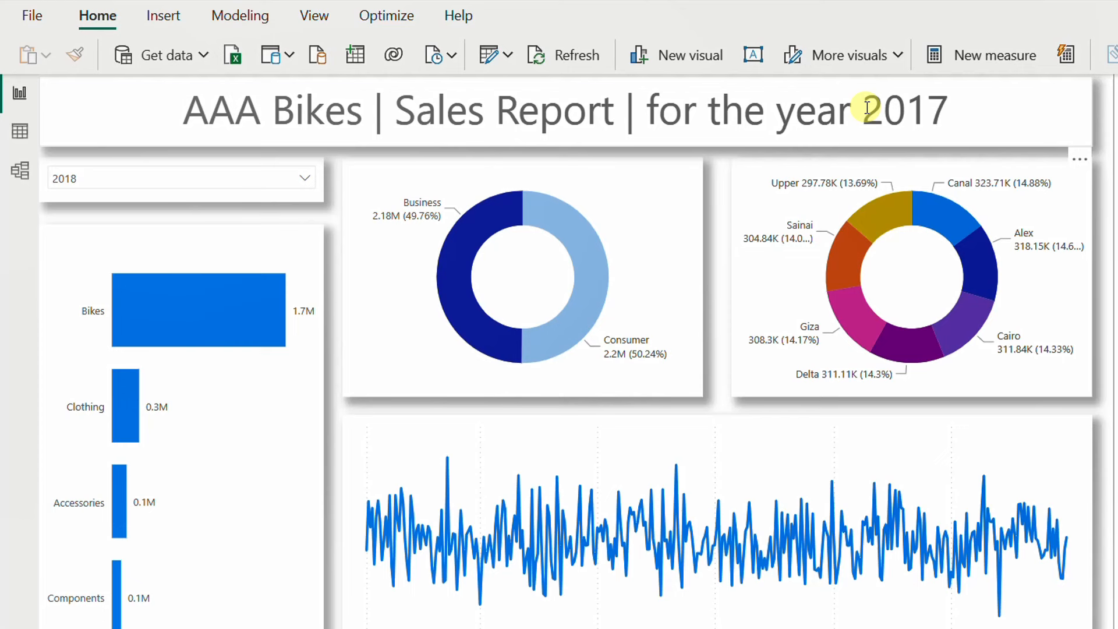
{"action": "double_click", "coordinate": [930, 109]}
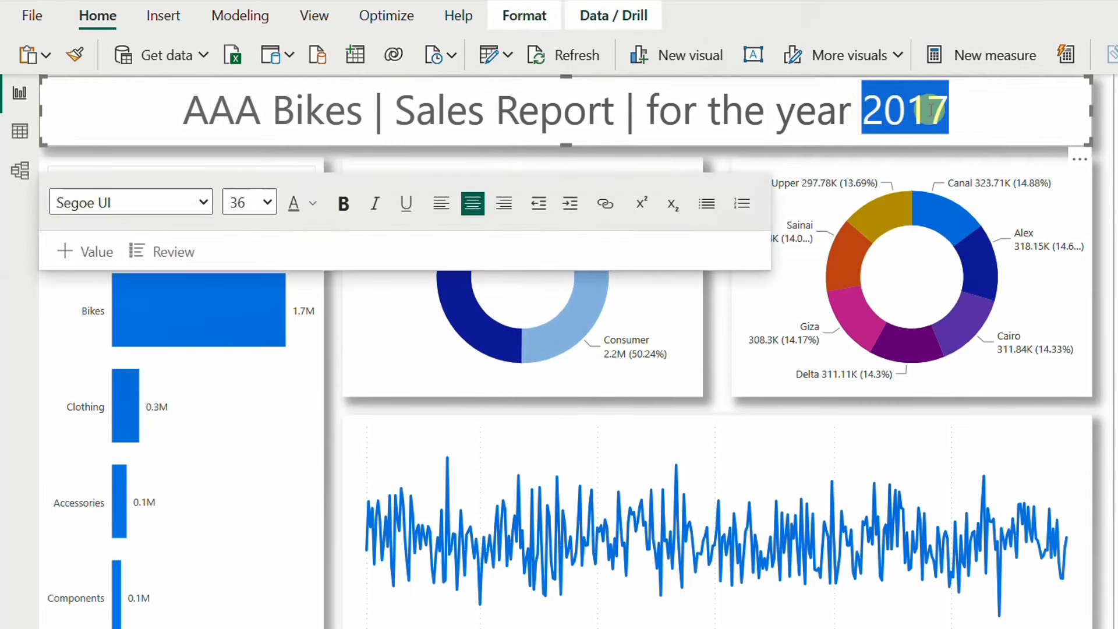
{"action": "key", "text": "BackSpace"}
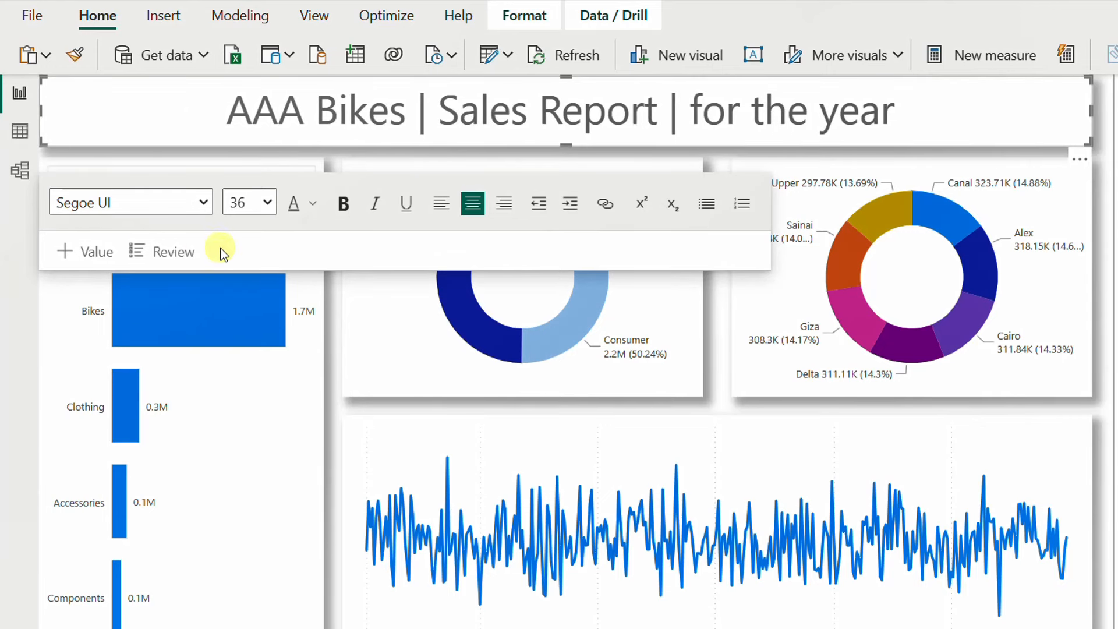
{"action": "left_click", "coordinate": [87, 253]}
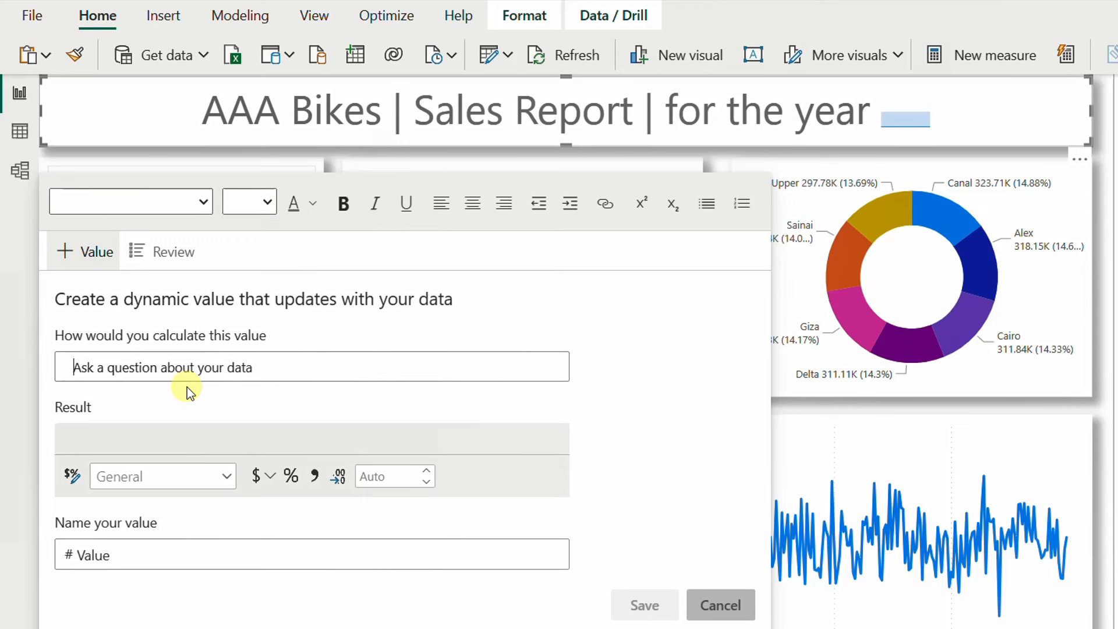
{"action": "type", "text": "the max y"}
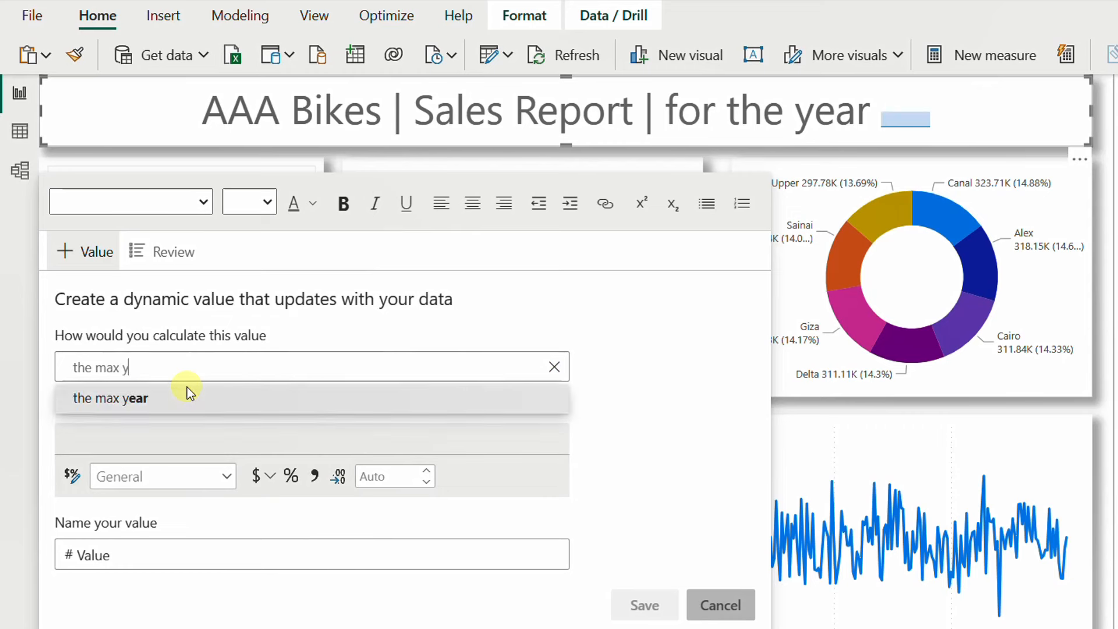
{"action": "left_click", "coordinate": [187, 393]}
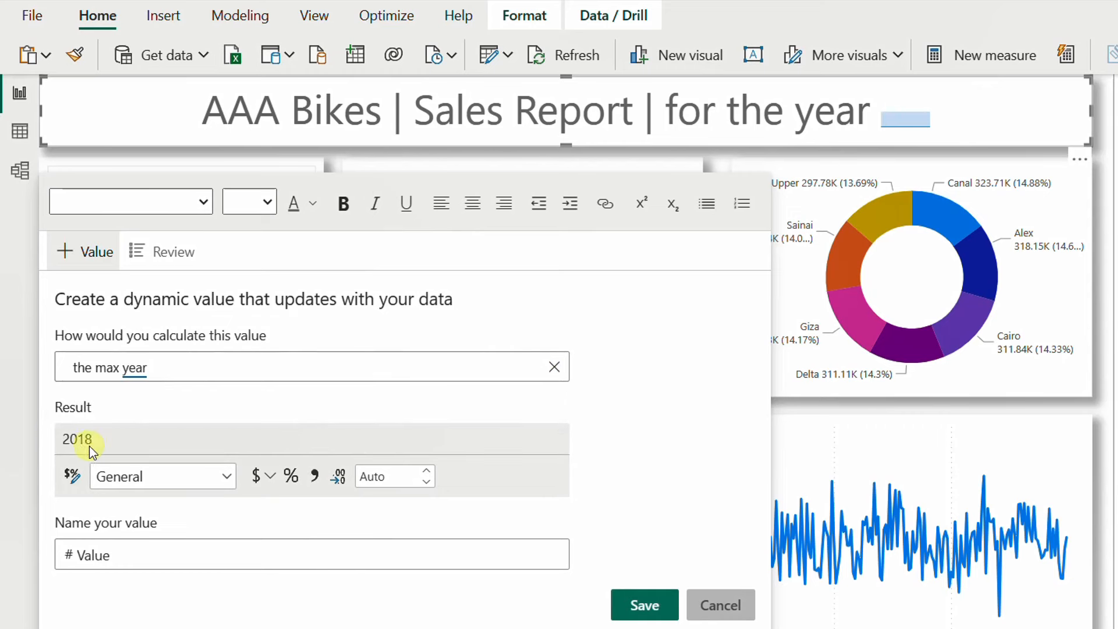
{"action": "left_click", "coordinate": [645, 605]}
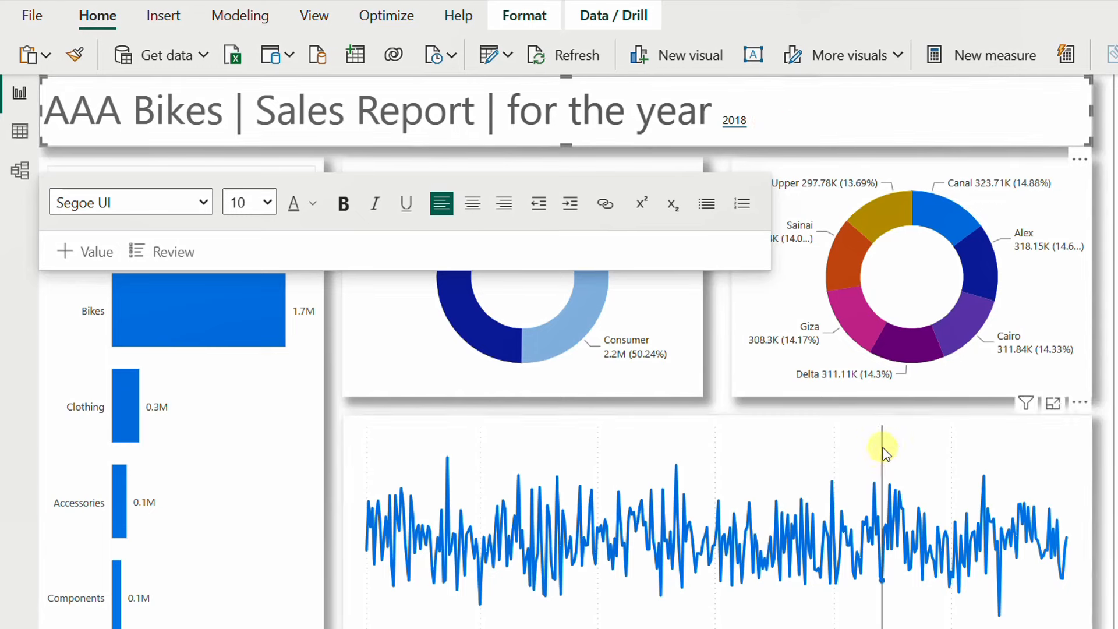
{"action": "left_click", "coordinate": [882, 411]}
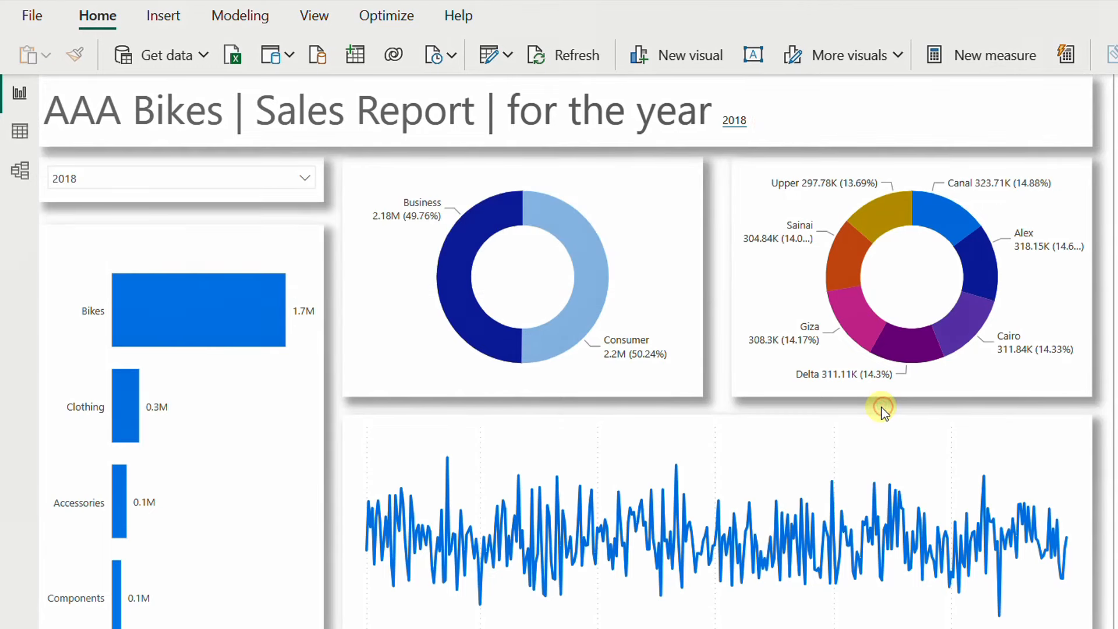
Test the title's dynamic year by switching the Year slicer to 2017, 2019 and 2018 in turn
{"action": "left_click", "coordinate": [208, 183]}
{"action": "left_click", "coordinate": [111, 204]}
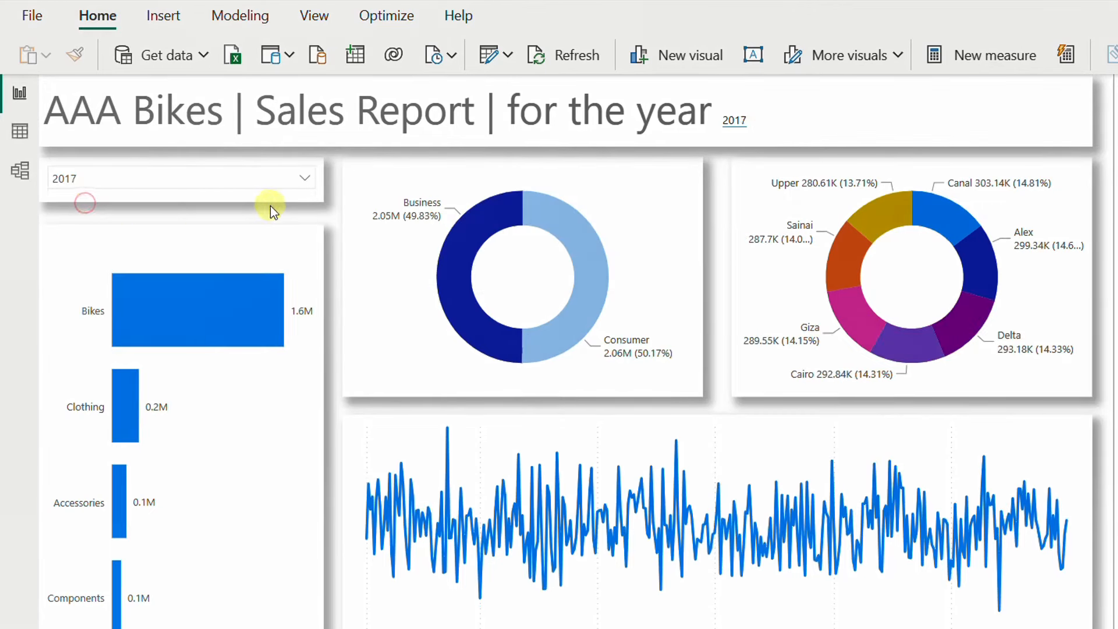
{"action": "left_click", "coordinate": [198, 179]}
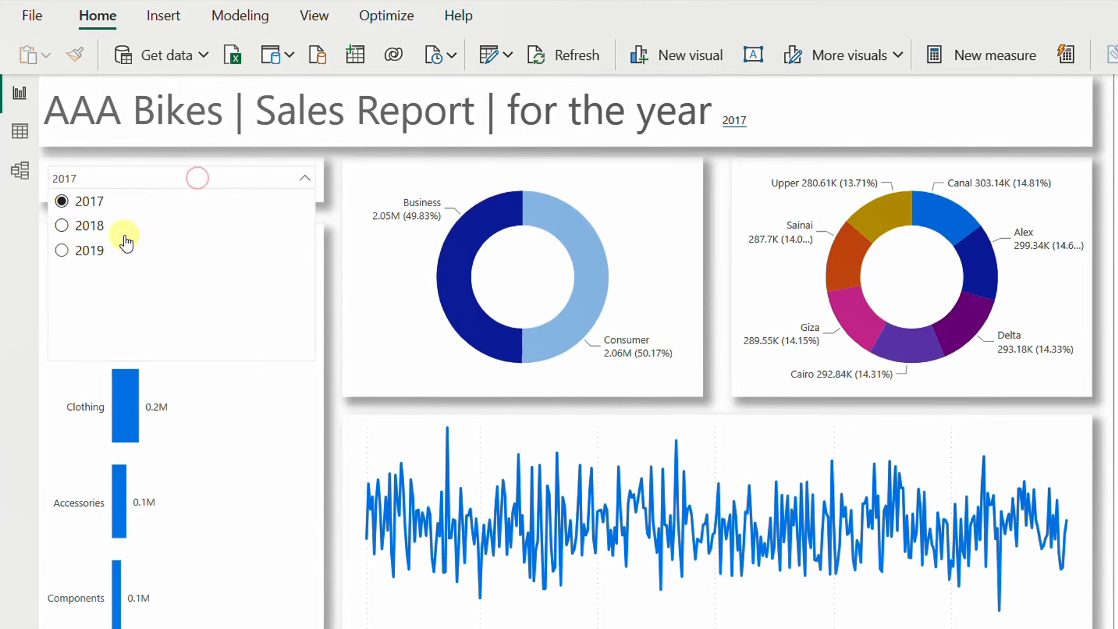
{"action": "left_click", "coordinate": [111, 250]}
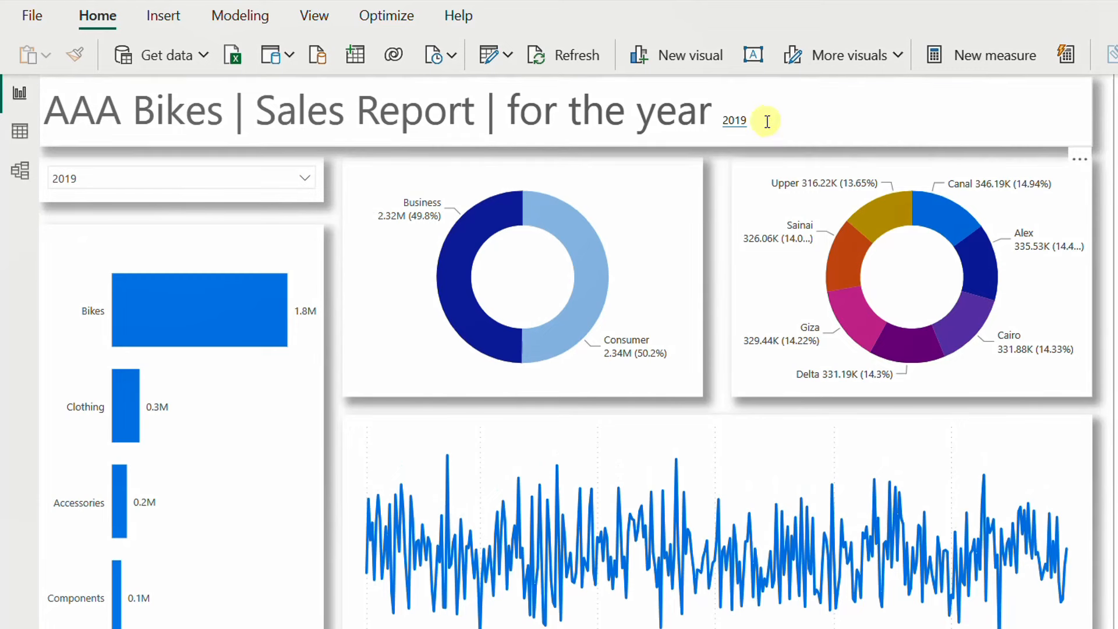
{"action": "left_click", "coordinate": [202, 171]}
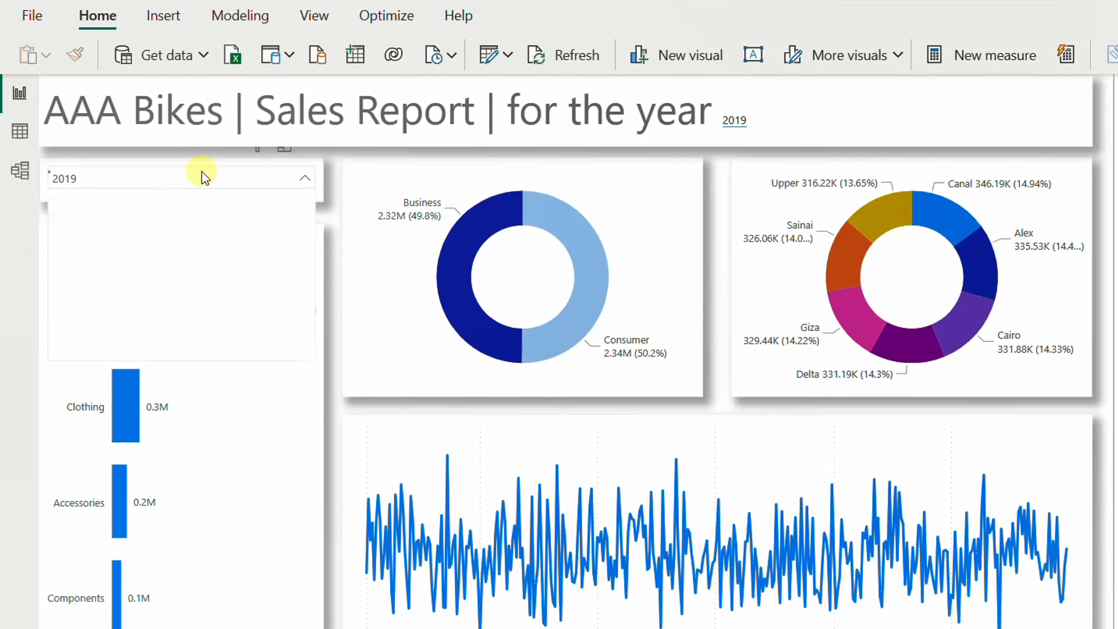
{"action": "left_click", "coordinate": [96, 223]}
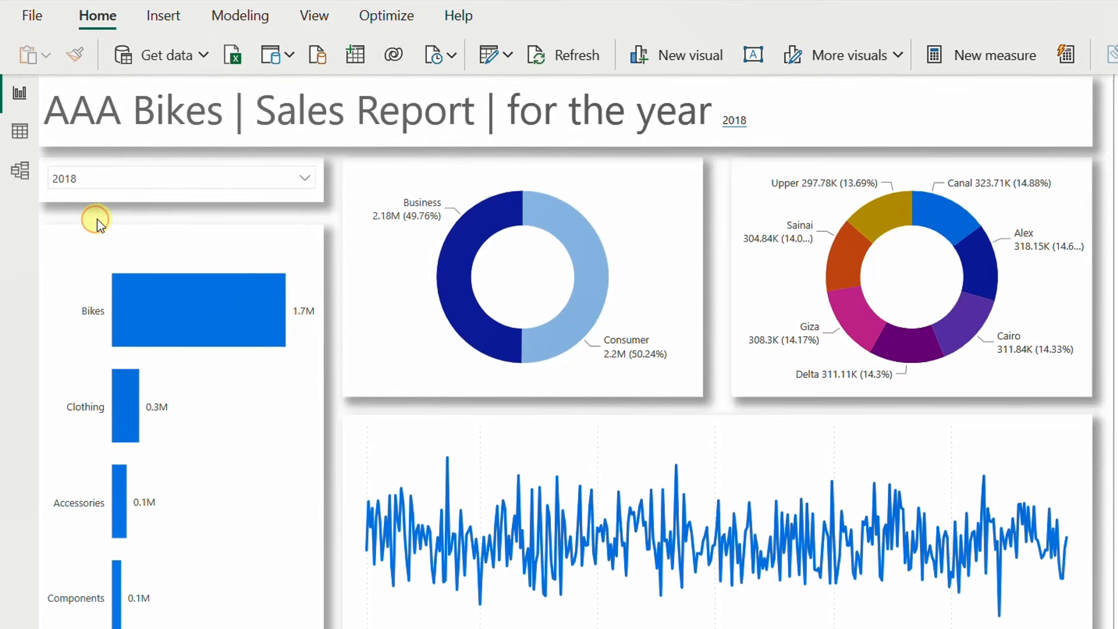
Format the dynamic year to match the large centered title, and collapse the Visualizations and Data panes
{"action": "double_click", "coordinate": [789, 123]}
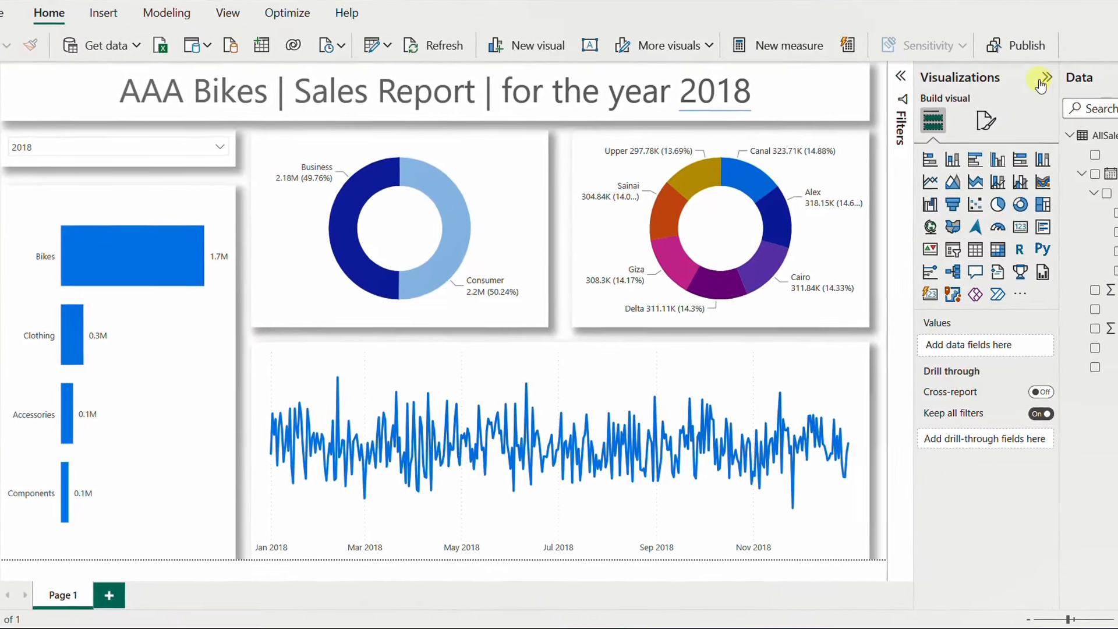
{"action": "left_click", "coordinate": [1041, 78]}
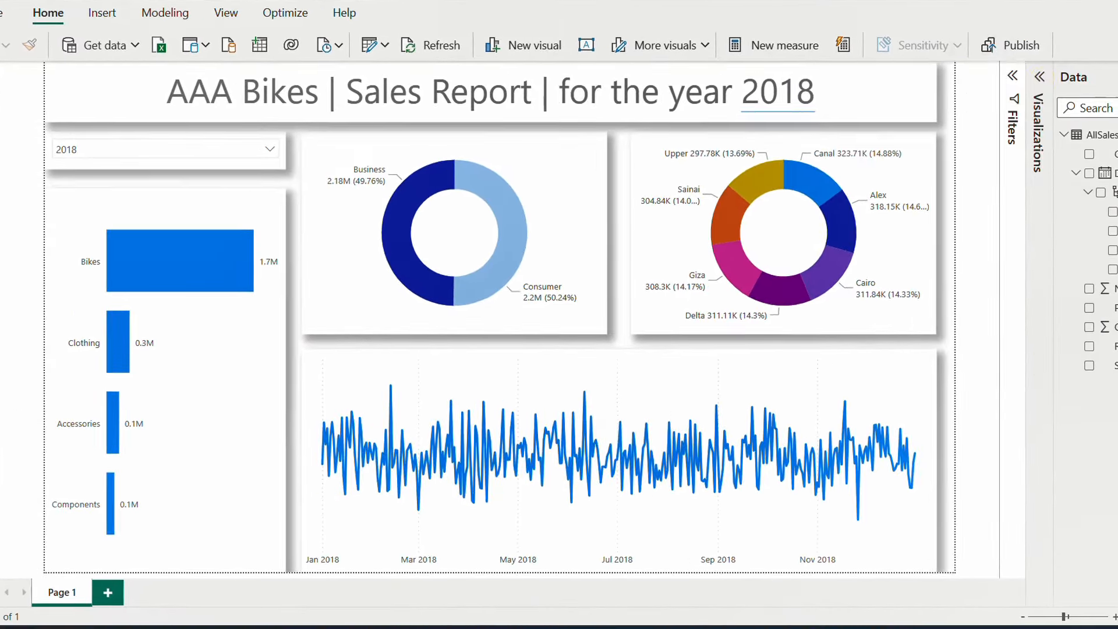
{"action": "left_click", "coordinate": [1096, 78]}
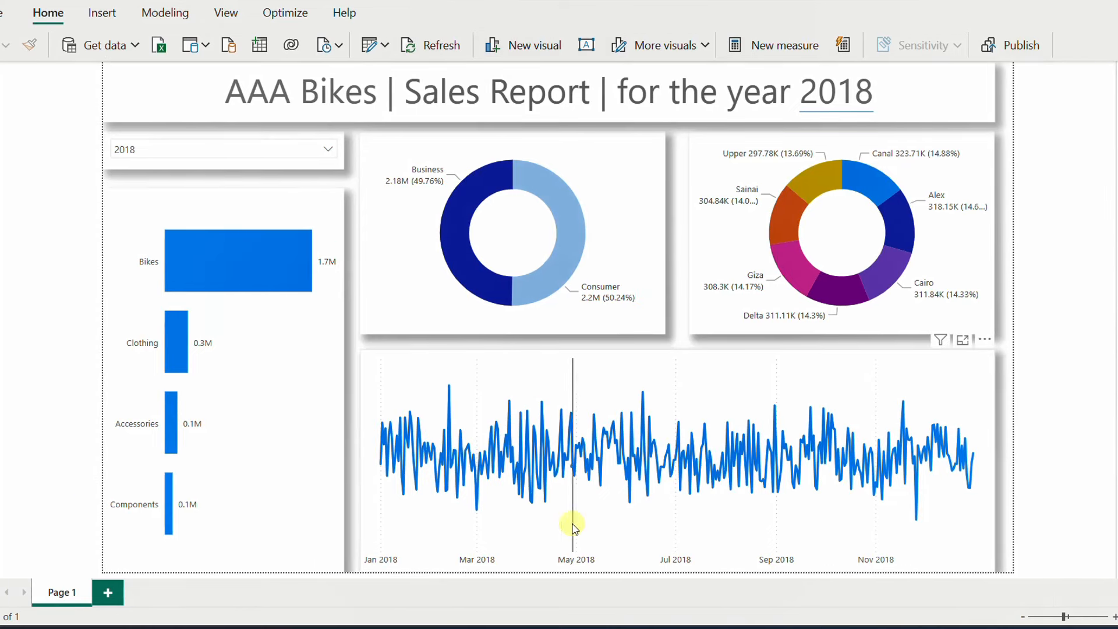
Switch the Year slicer to 2019 and cross-filter the report by the Bikes category, Consumer segment and Canal region
{"action": "left_click", "coordinate": [250, 147]}
{"action": "left_click", "coordinate": [146, 211]}
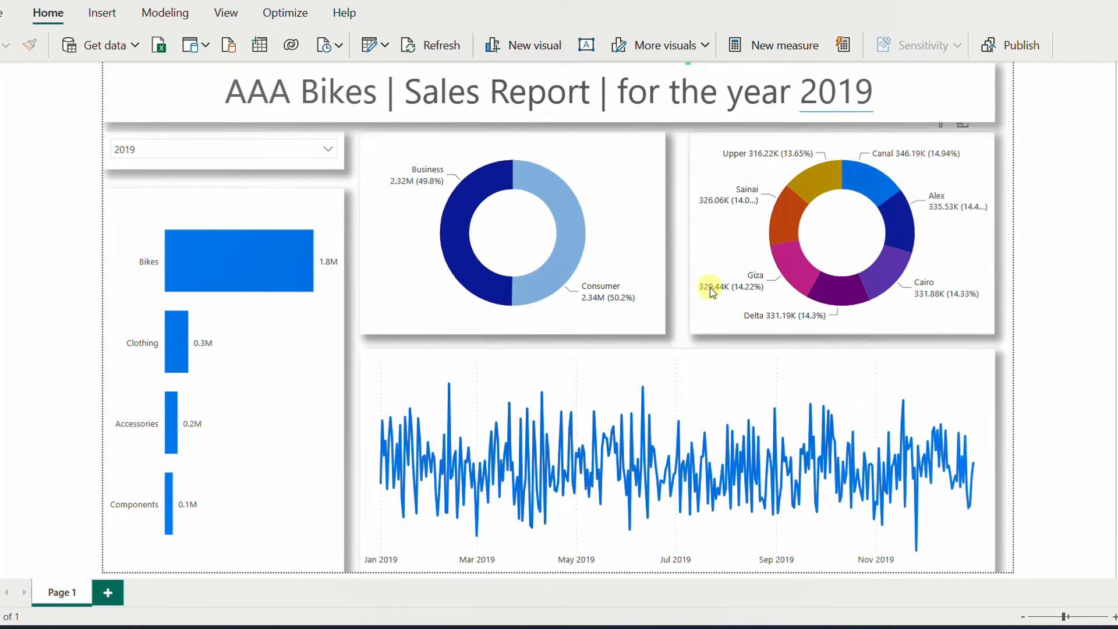
{"action": "left_click", "coordinate": [259, 271]}
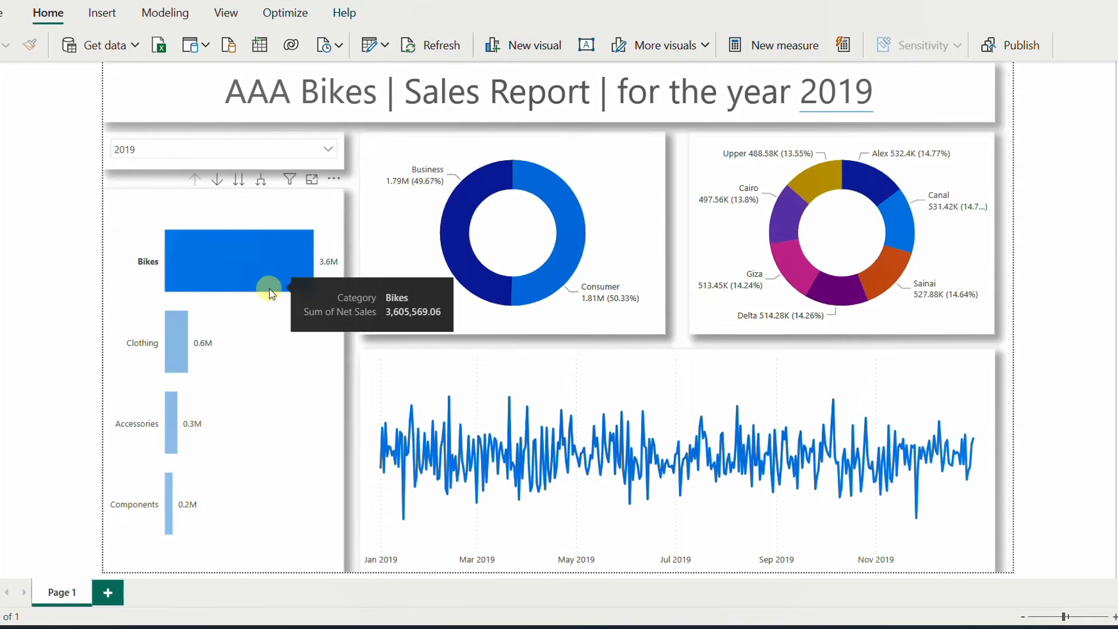
{"action": "left_click", "coordinate": [581, 233]}
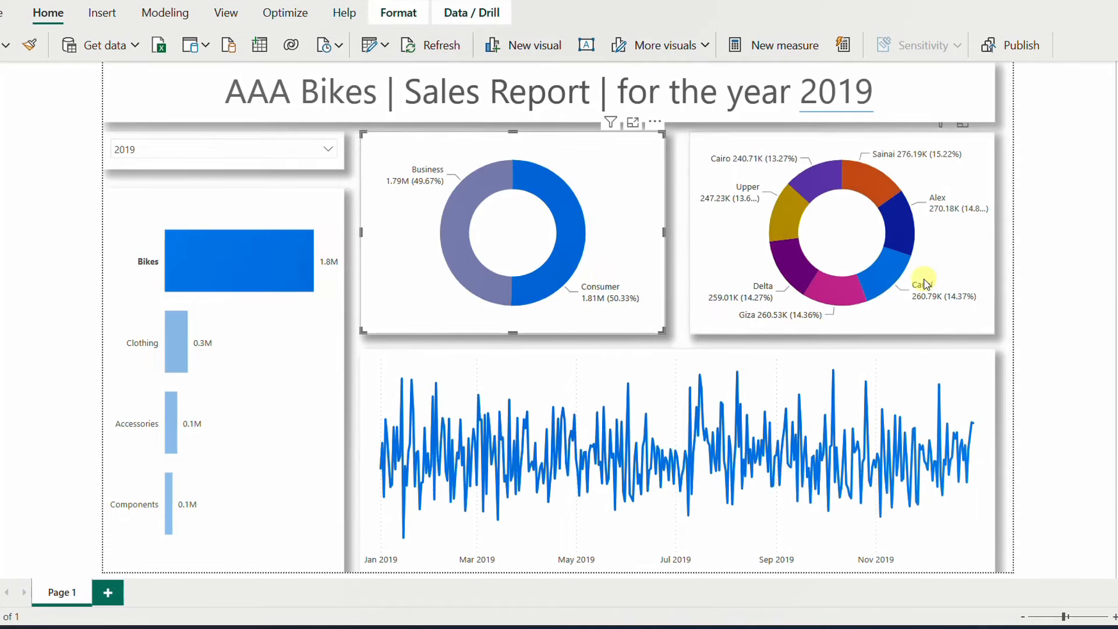
{"action": "left_click", "coordinate": [892, 277]}
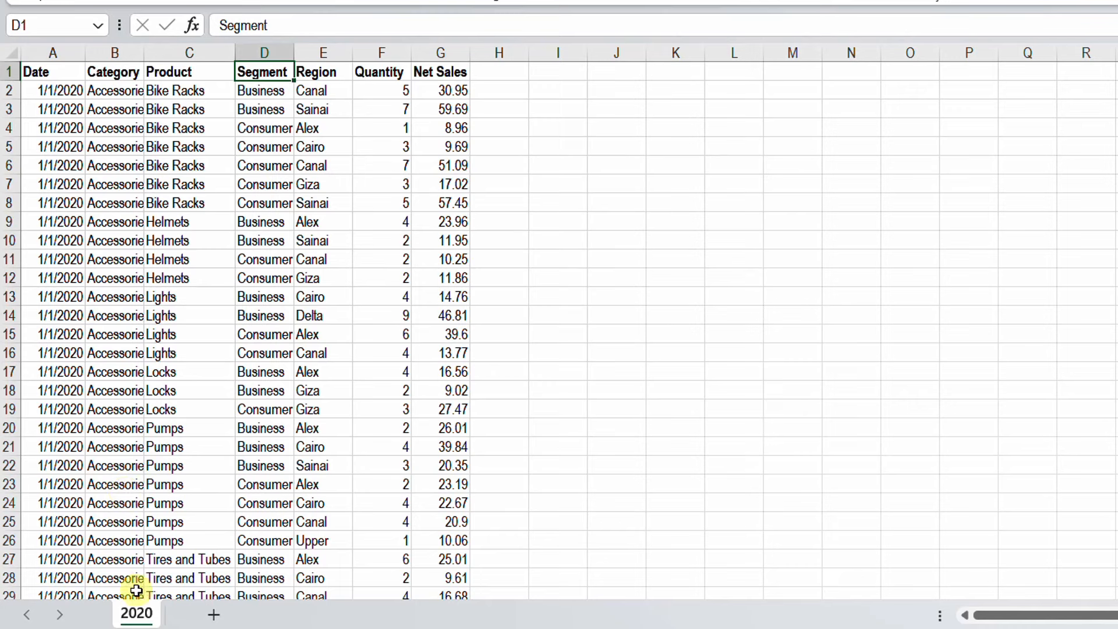
In Excel, copy the 2020 sheet from 2020Data.xlsx to the end of 3 year data.xlsx and close the workbook
{"action": "right_click", "coordinate": [143, 616]}
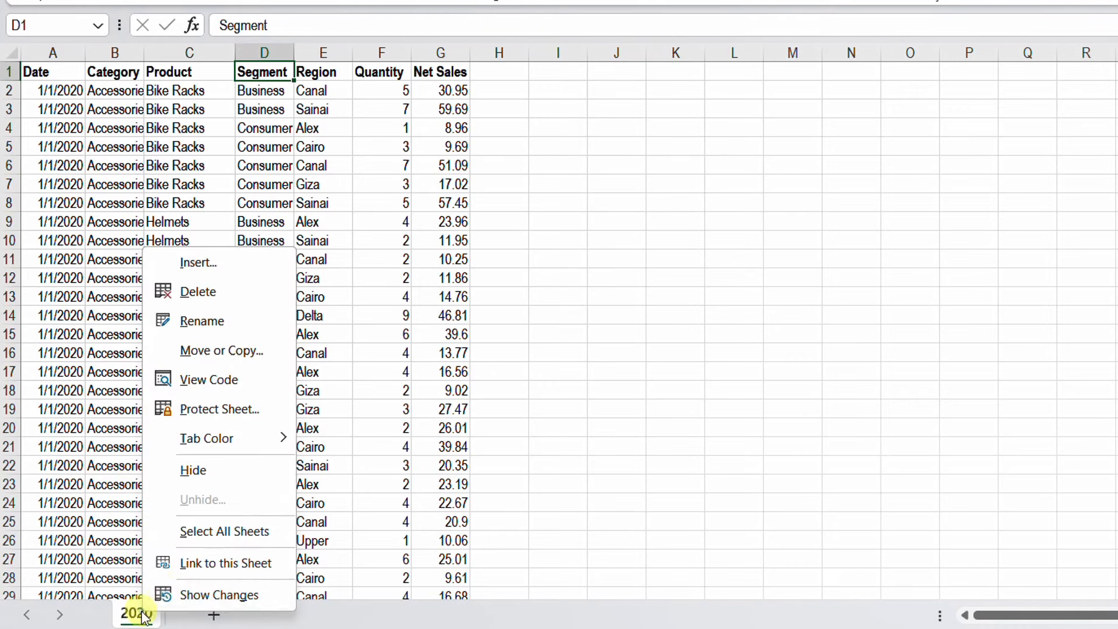
{"action": "left_click", "coordinate": [212, 352]}
{"action": "left_click", "coordinate": [95, 474]}
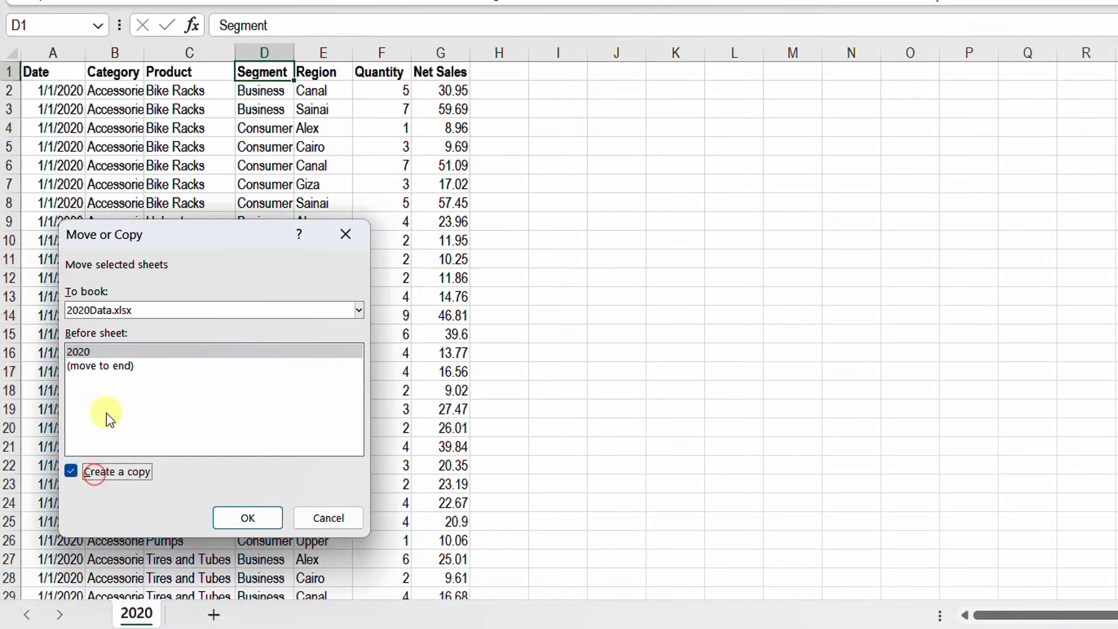
{"action": "left_click", "coordinate": [132, 308]}
{"action": "left_click", "coordinate": [120, 351]}
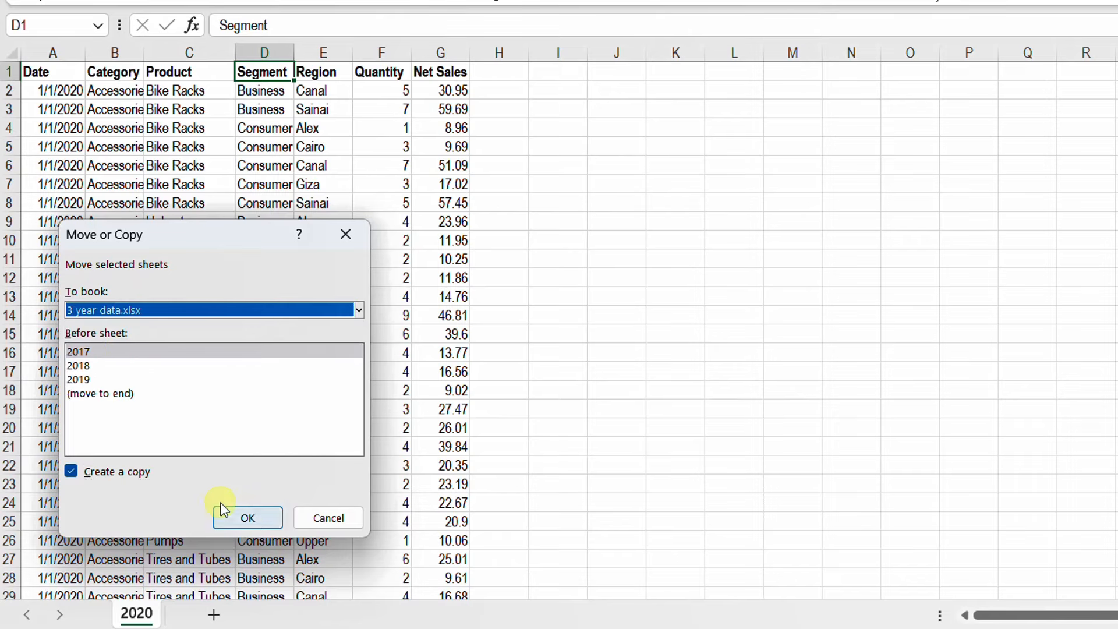
{"action": "left_click", "coordinate": [132, 394]}
{"action": "left_click", "coordinate": [248, 518]}
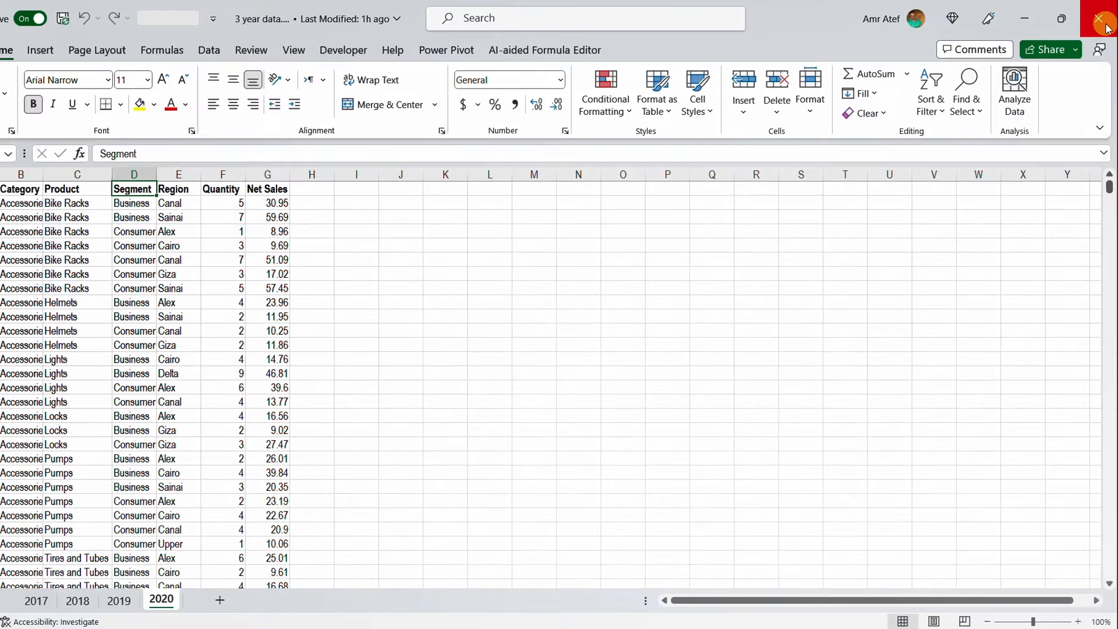
{"action": "left_click", "coordinate": [1101, 21]}
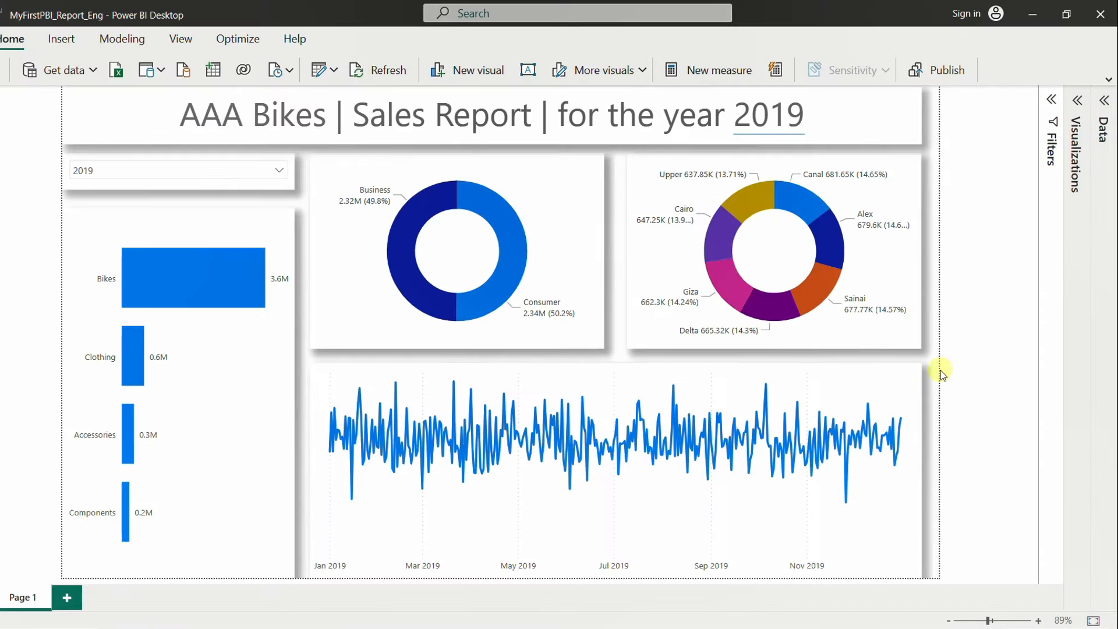
Back in Power BI, refresh the AllSales table's data and set the Year slicer to 2020
{"action": "left_click", "coordinate": [1104, 116]}
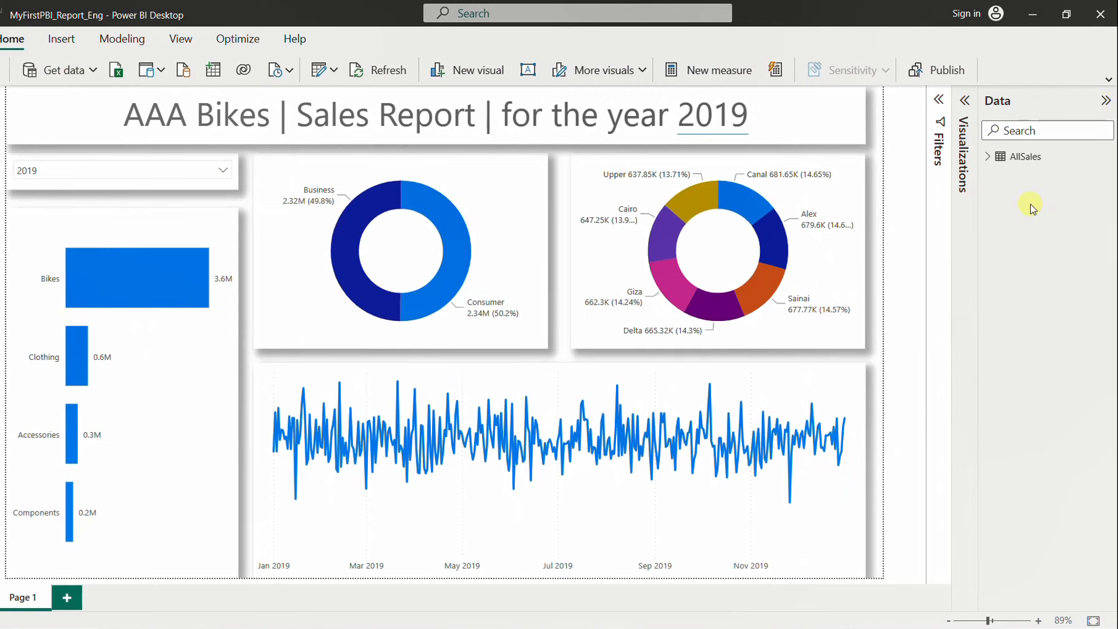
{"action": "right_click", "coordinate": [1024, 167]}
{"action": "left_click", "coordinate": [949, 243]}
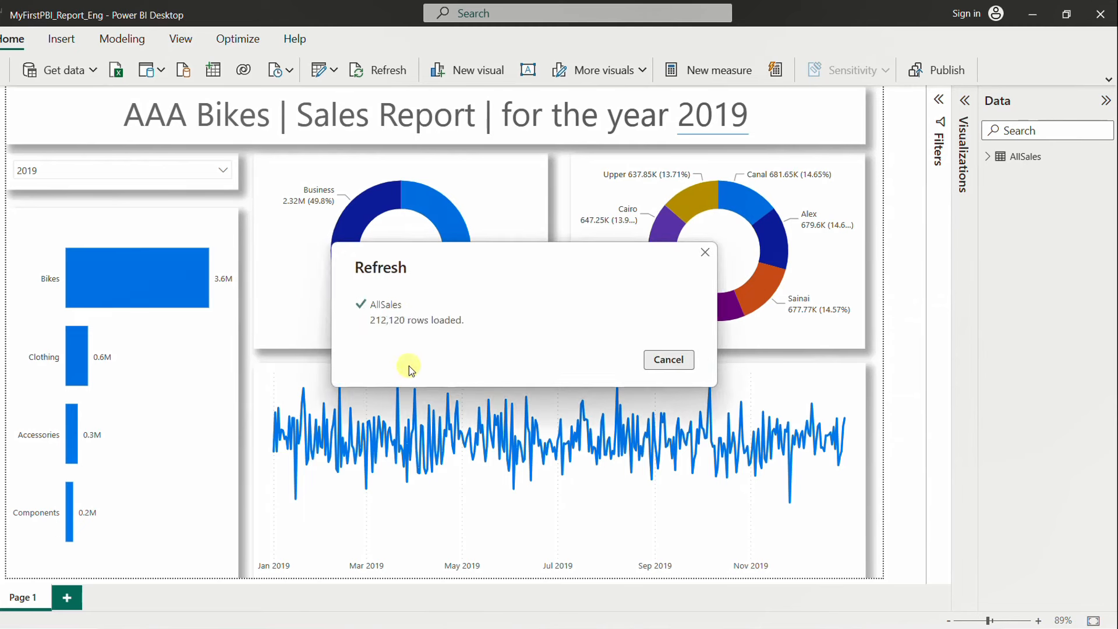
{"action": "left_click", "coordinate": [222, 170]}
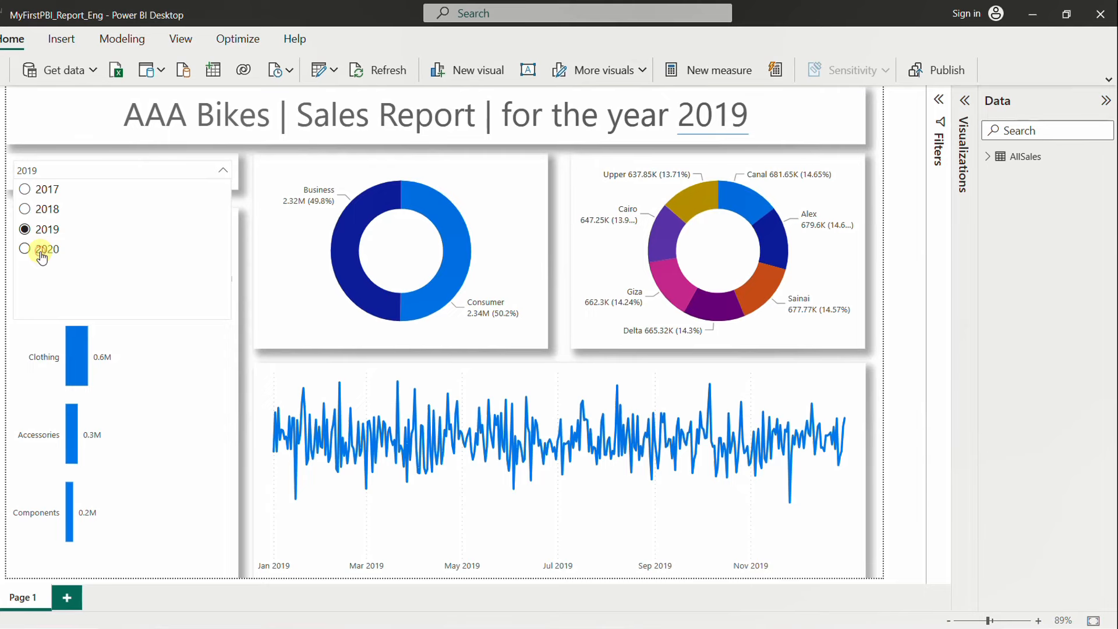
{"action": "left_click", "coordinate": [42, 251]}
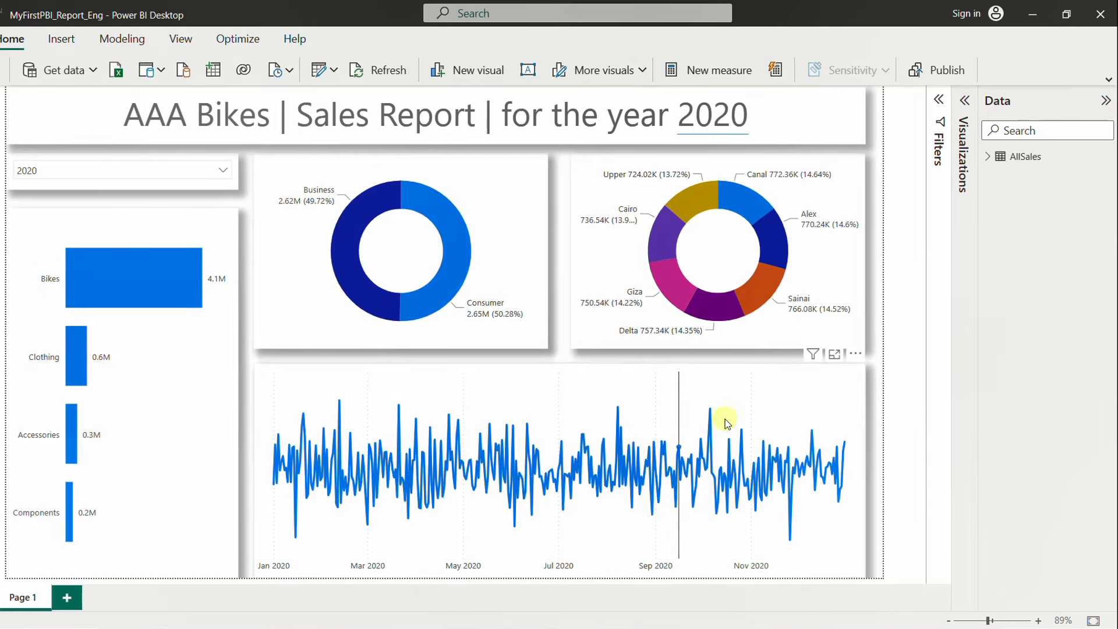